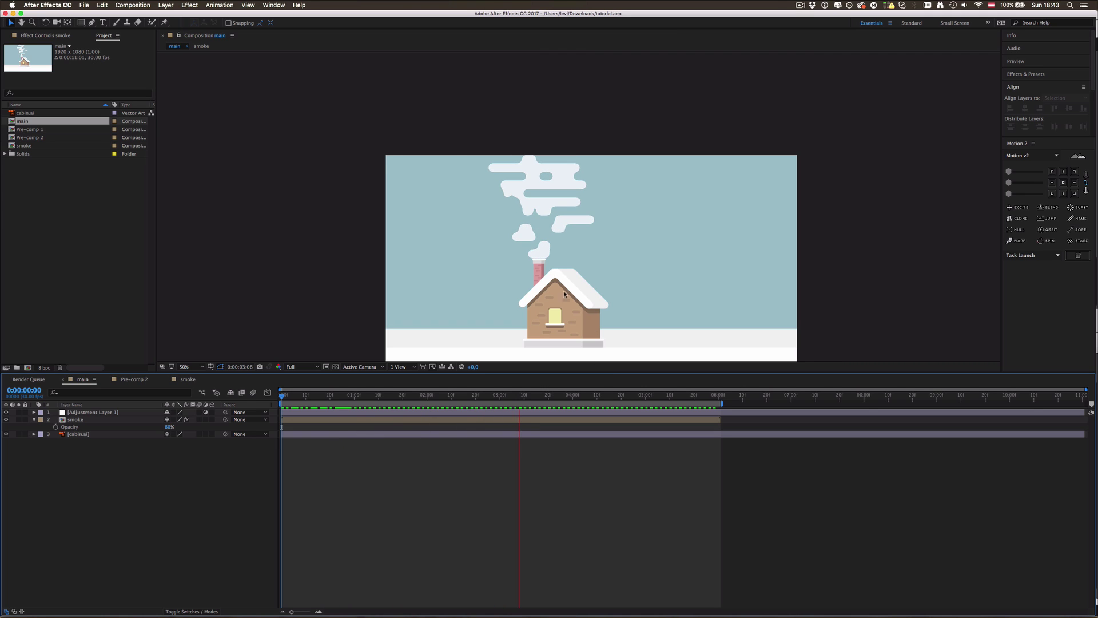
# - Stop playback of the main composition's smoke preview at 0:00:03:08
pyautogui.press('space')
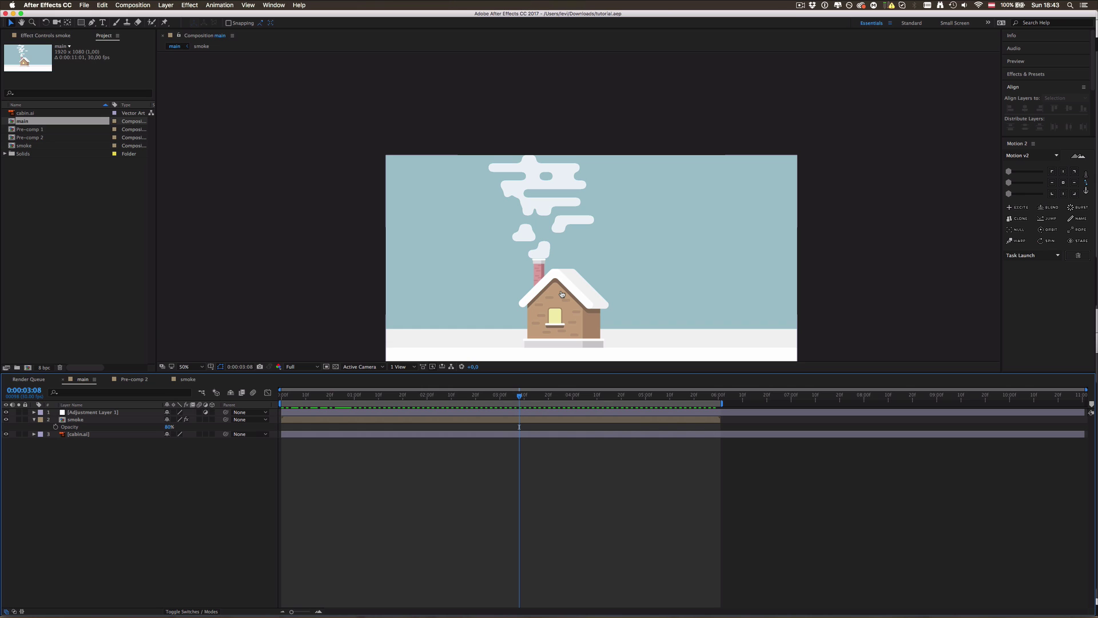
pyautogui.press('super+e')
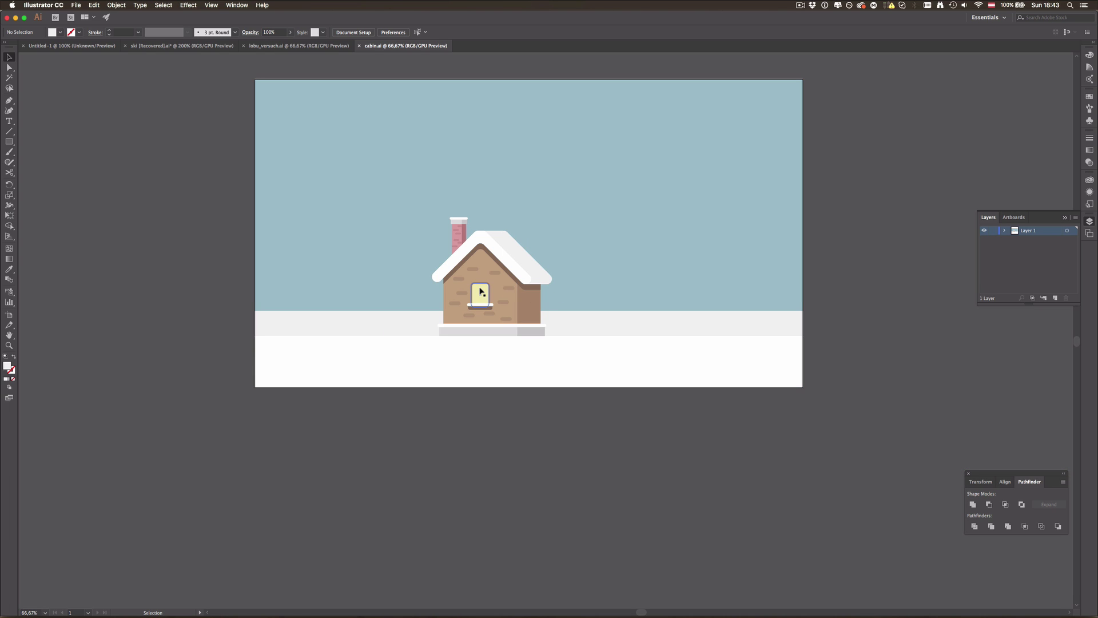
pyautogui.press('super+1')
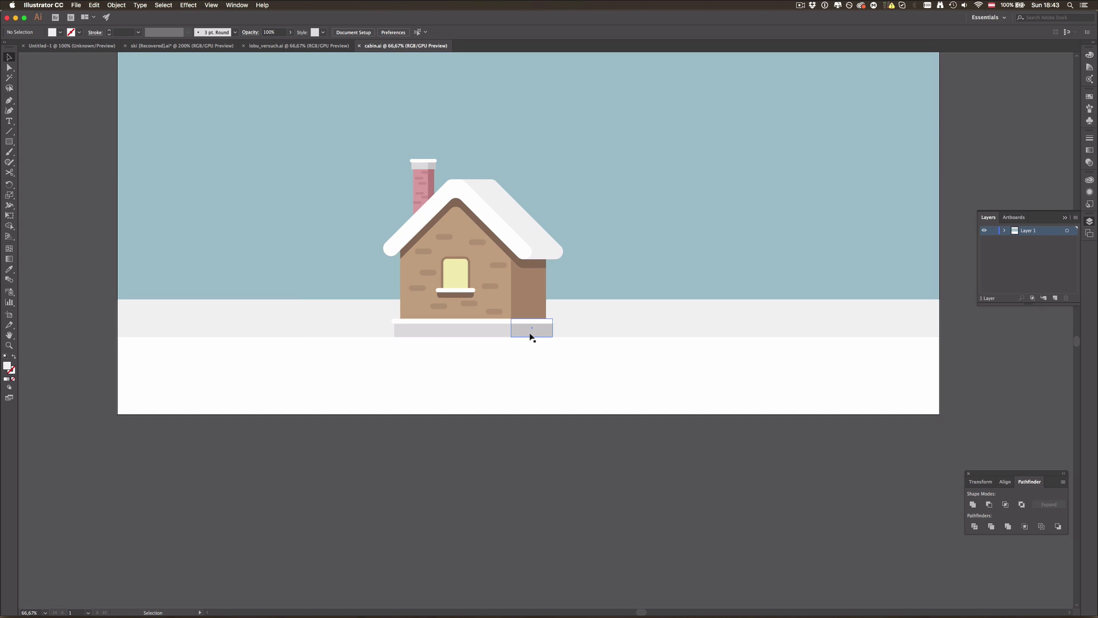
pyautogui.scroll(4, 519, 337)
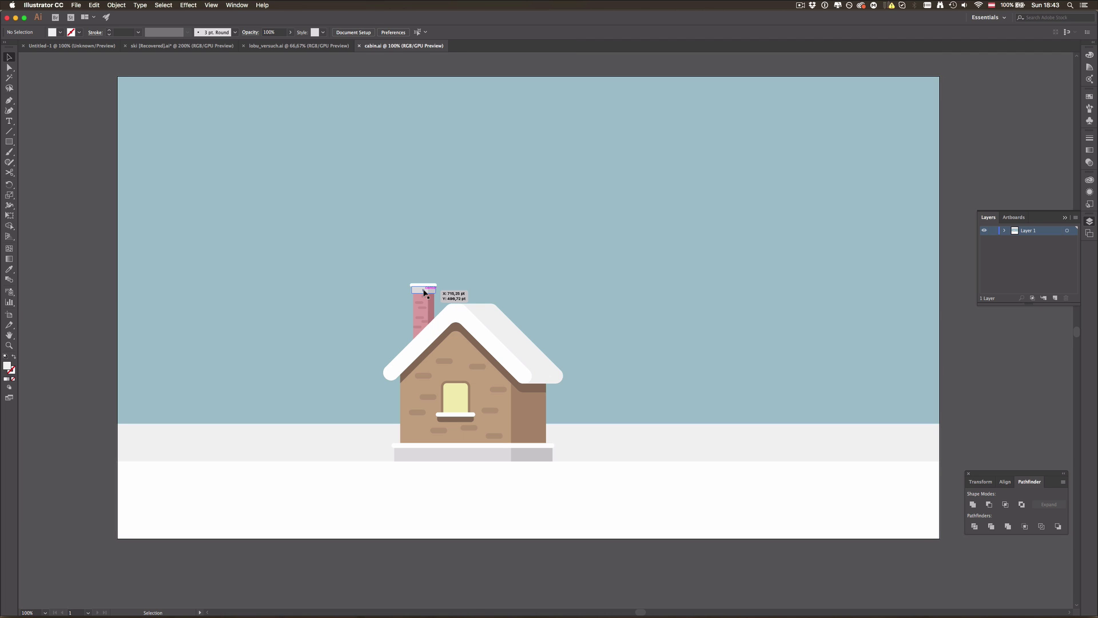
pyautogui.press('super+minus')
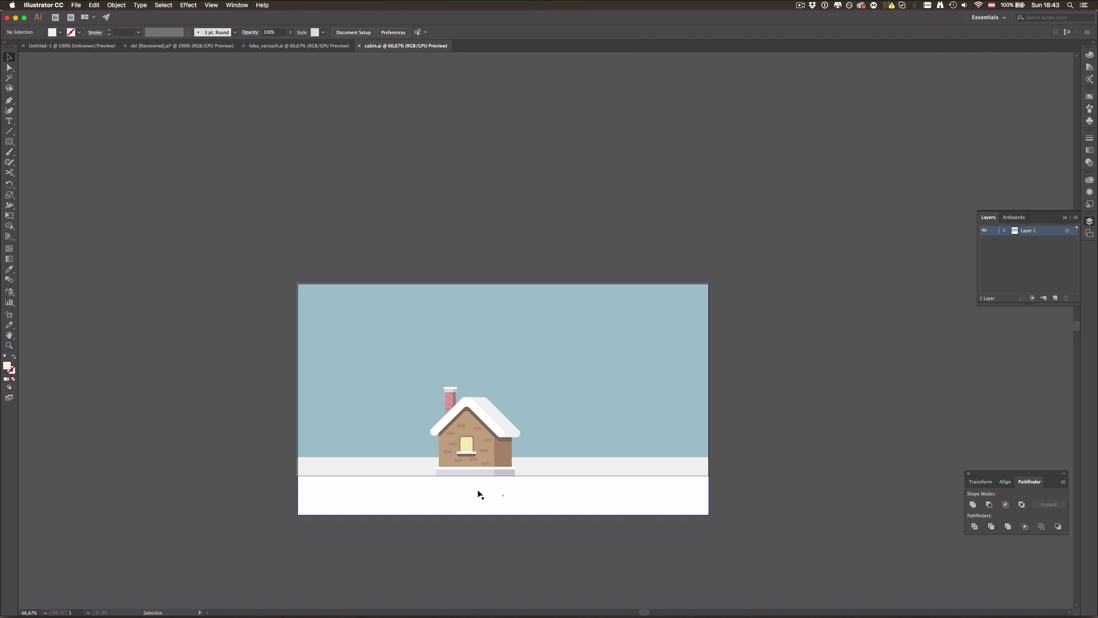
pyautogui.press('super+plus')
pyautogui.click(319, 342)
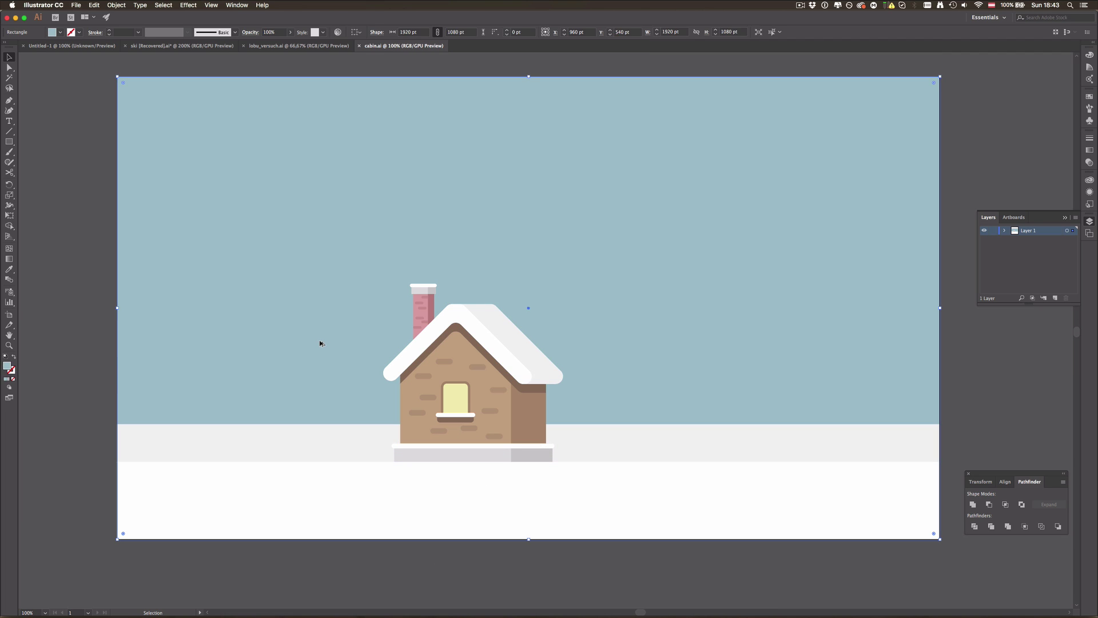
pyautogui.click(115, 336)
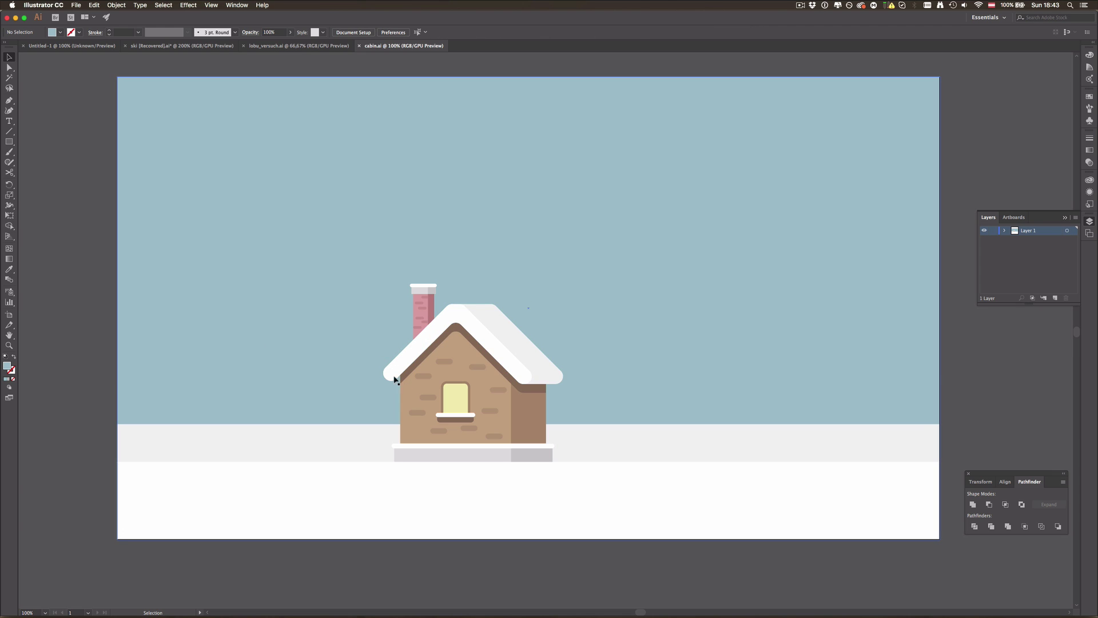
pyautogui.press('super+minus')
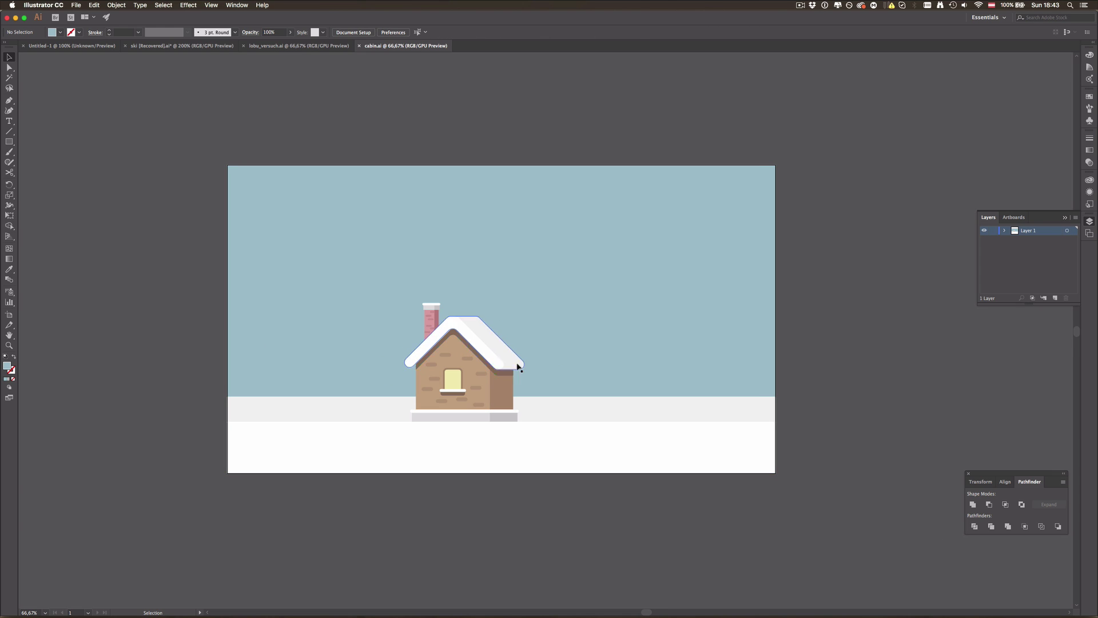
pyautogui.press('super+plus')
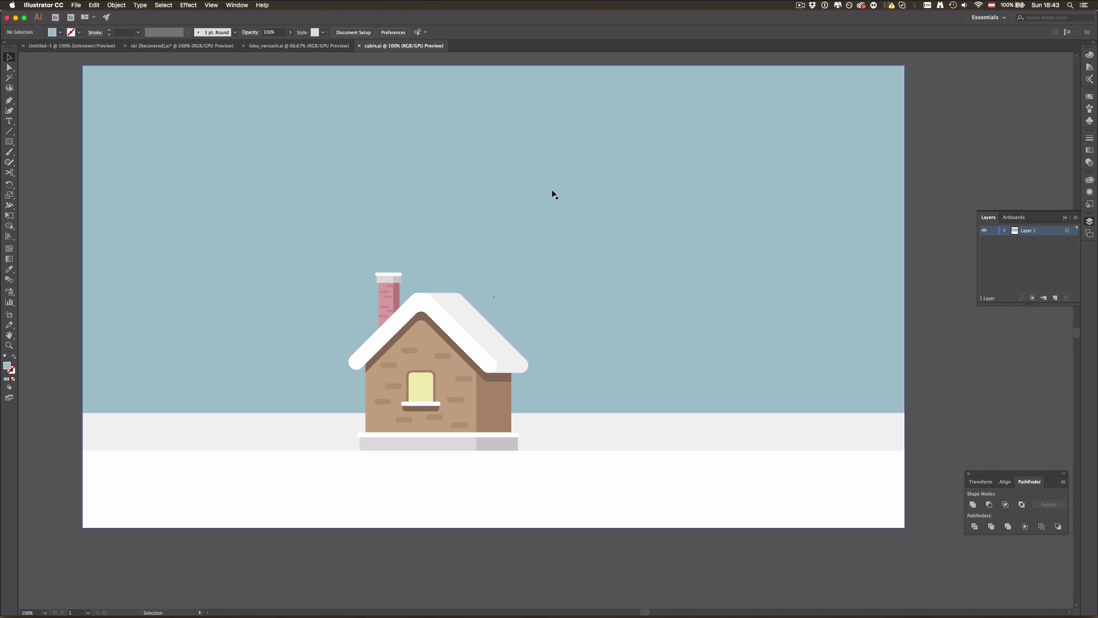
pyautogui.press('super+Tab')
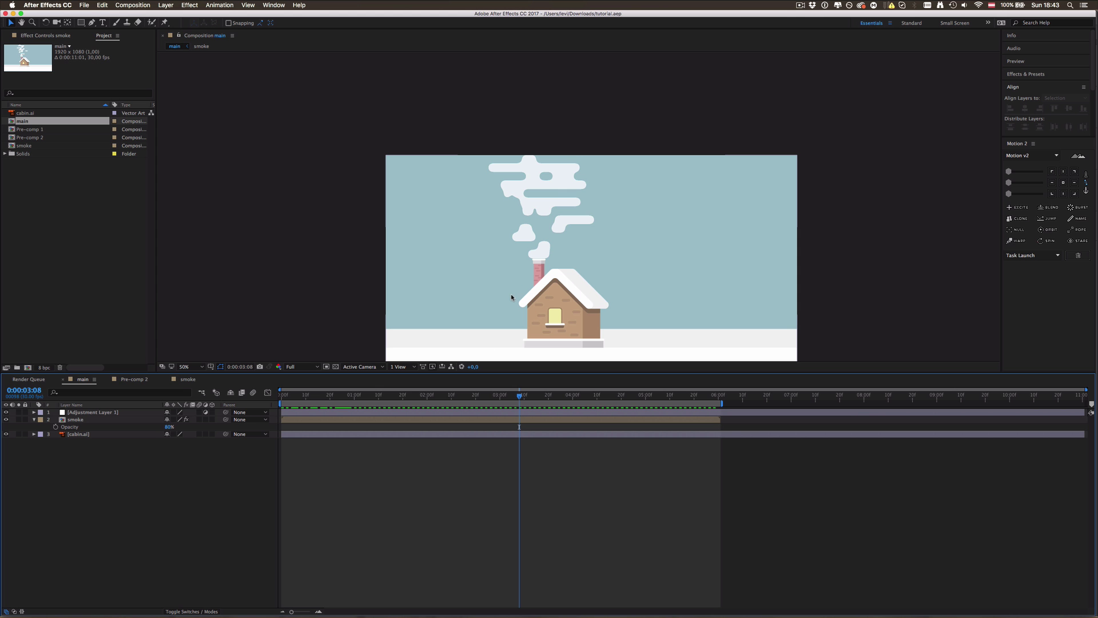
# - Hide and re-show the cabin.ai layer to check the smoke on its own
pyautogui.click(109, 433)
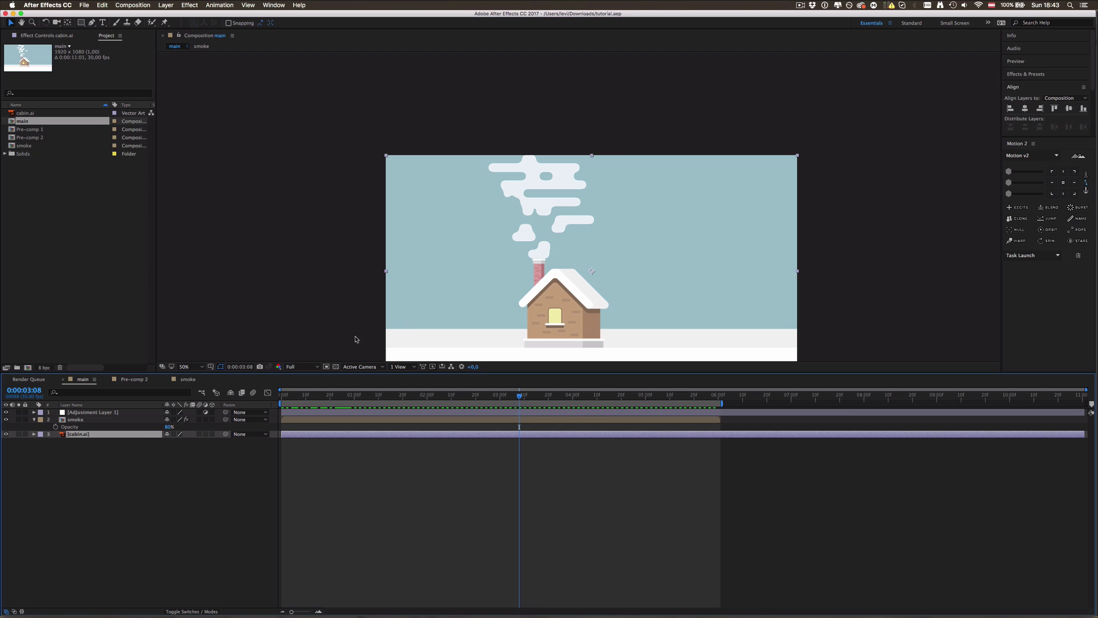
pyautogui.click(6, 434)
pyautogui.click(5, 434)
pyautogui.click(222, 491)
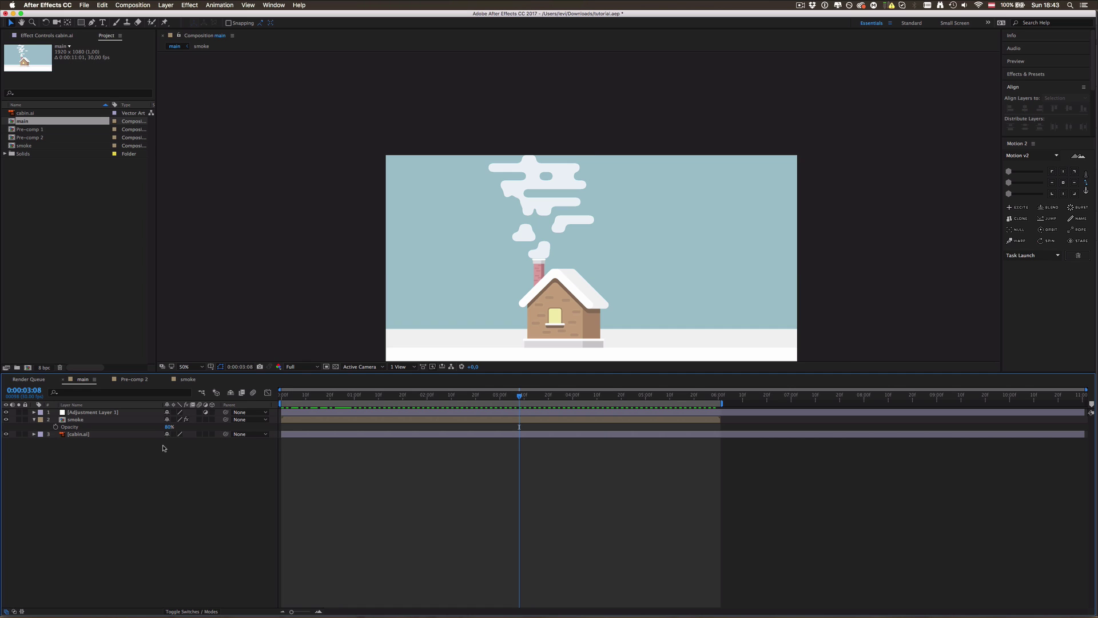
# - Create Comp 1 at 1920×1080, 30 fps, lasting 0:00:06:01
pyautogui.press('super+n')
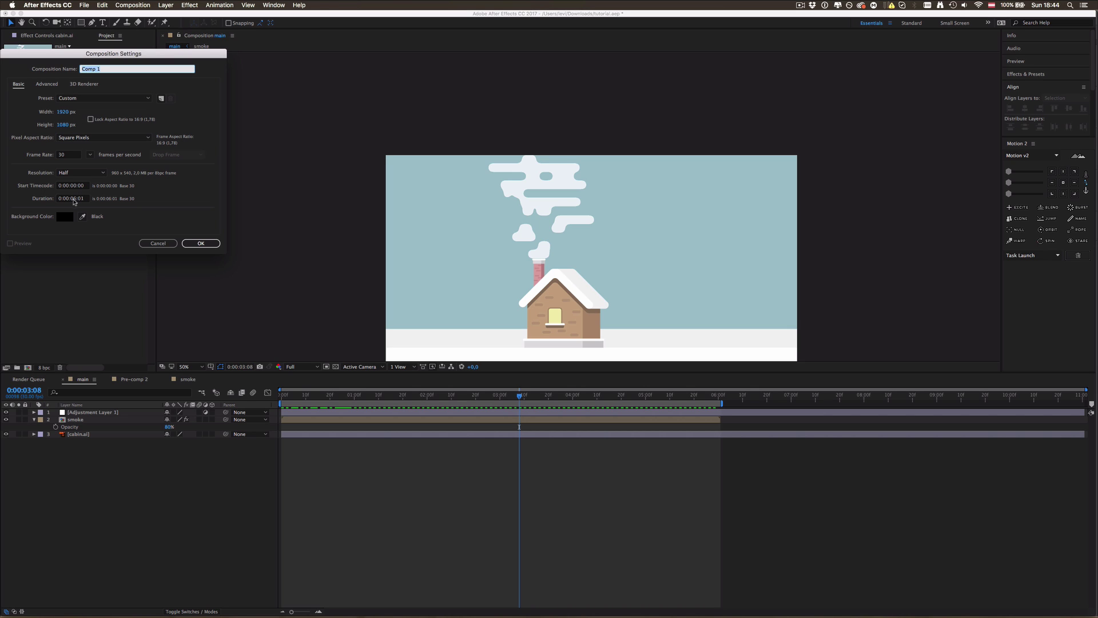
pyautogui.click(76, 199)
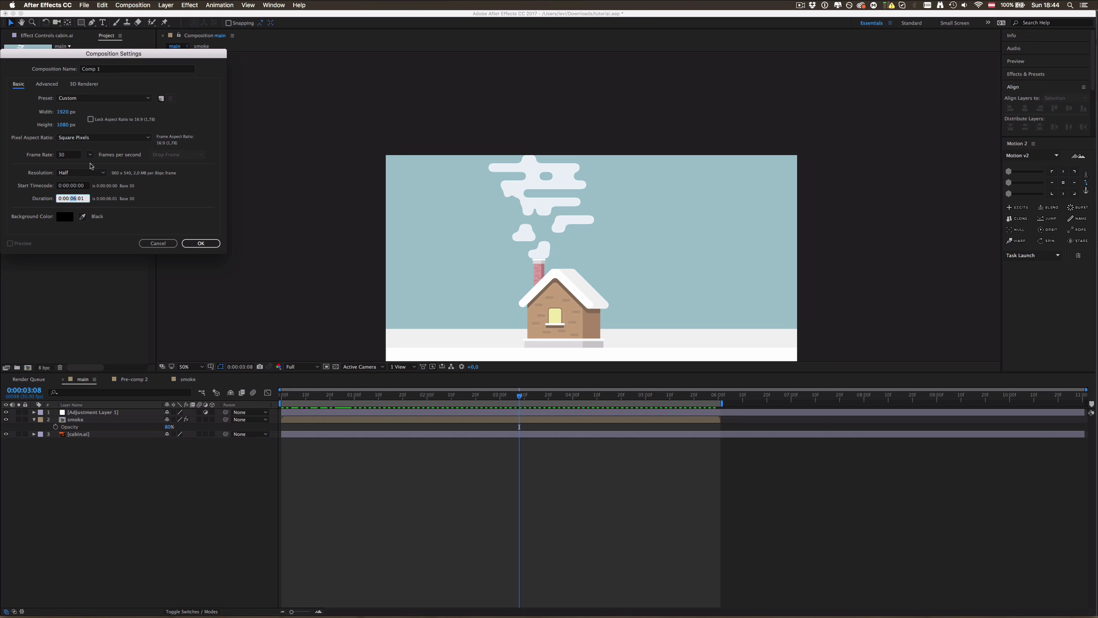
pyautogui.click(201, 243)
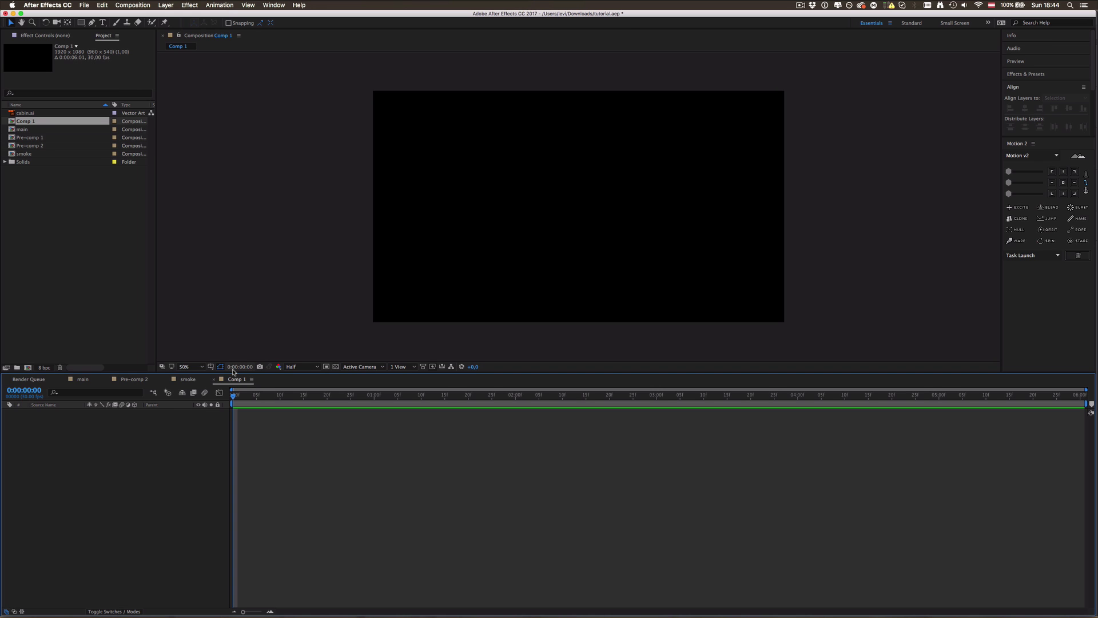
pyautogui.click(184, 380)
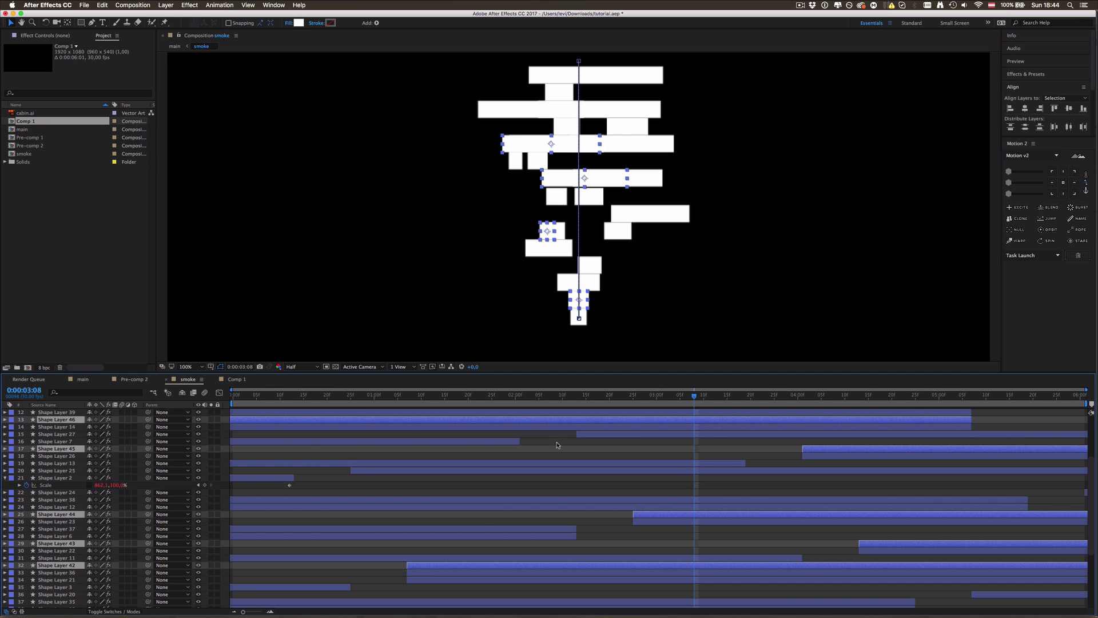
pyautogui.scroll(-2, 591, 199)
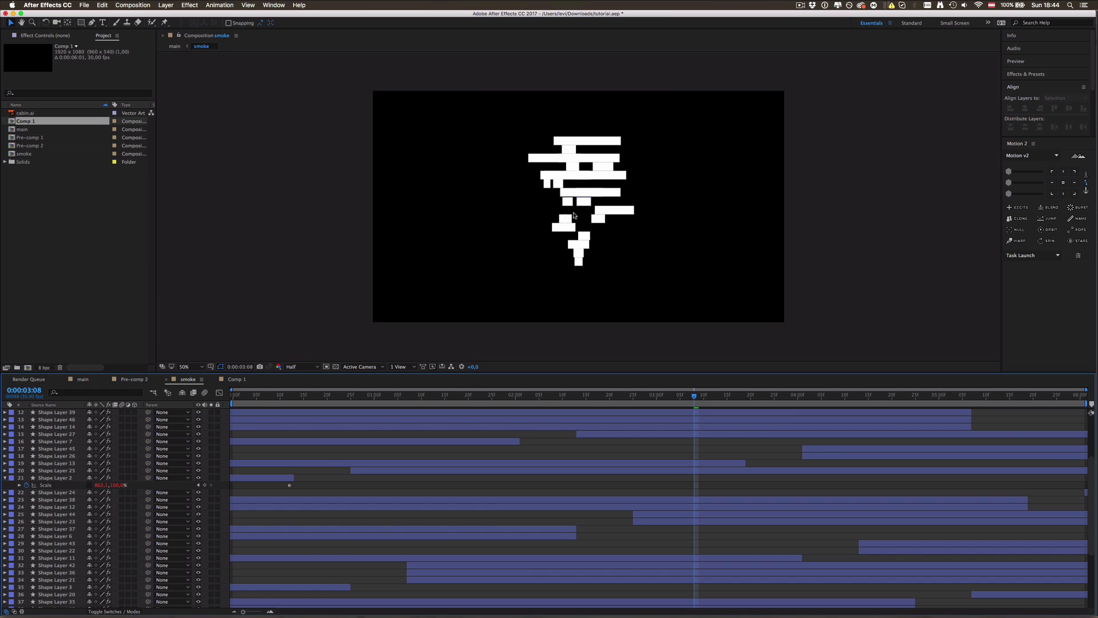
pyautogui.click(652, 394)
pyautogui.moveTo(611, 393); pyautogui.dragTo(351, 397)
pyautogui.press('space')
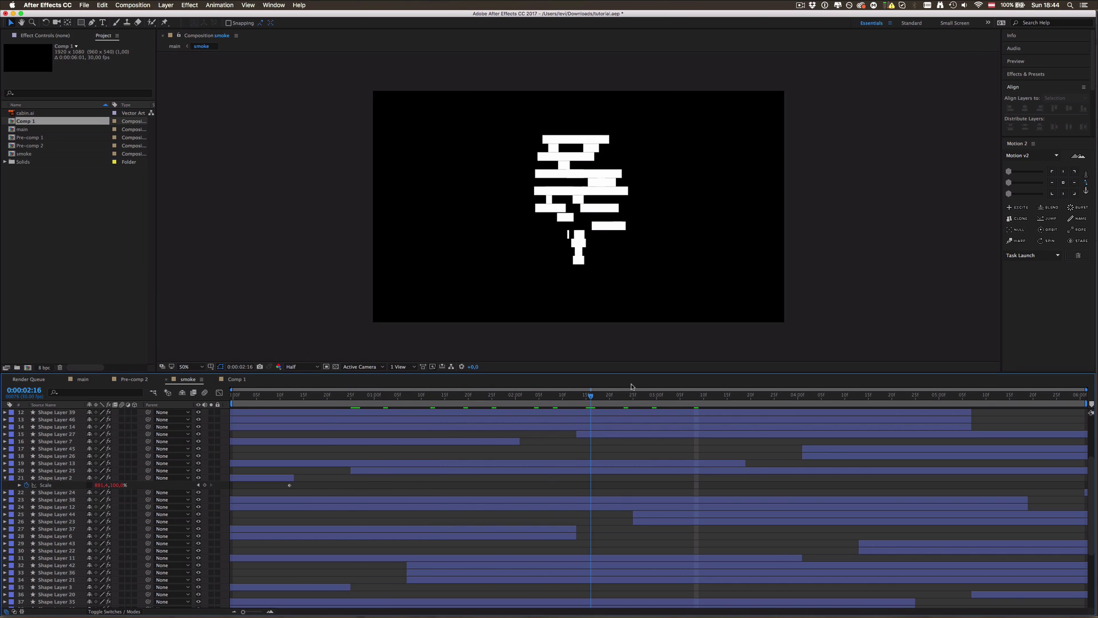
pyautogui.press('space')
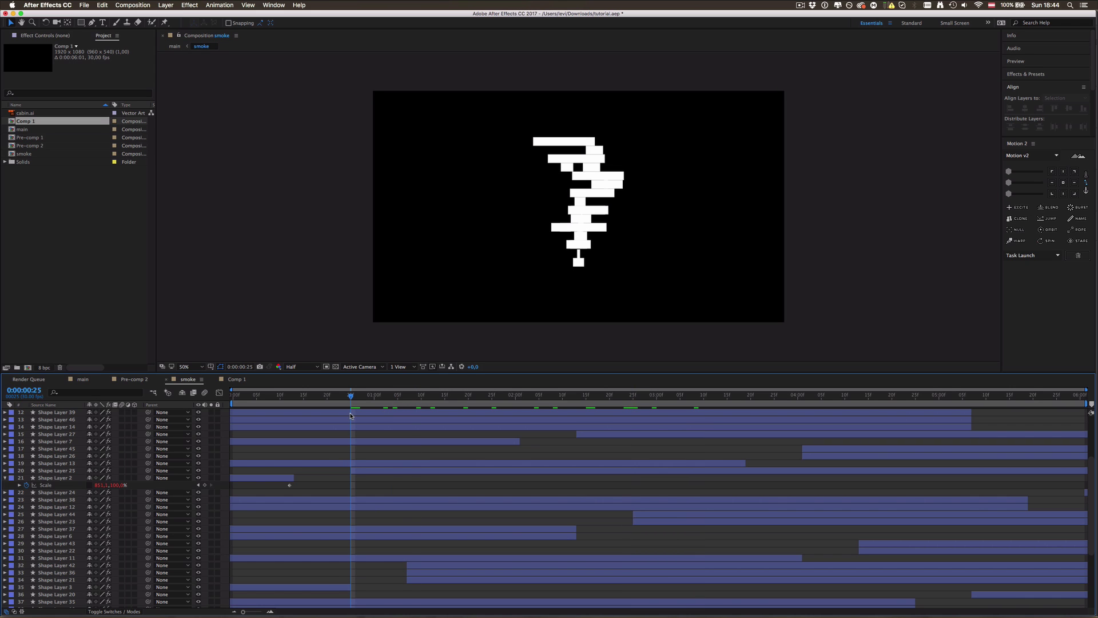
pyautogui.click(373, 414)
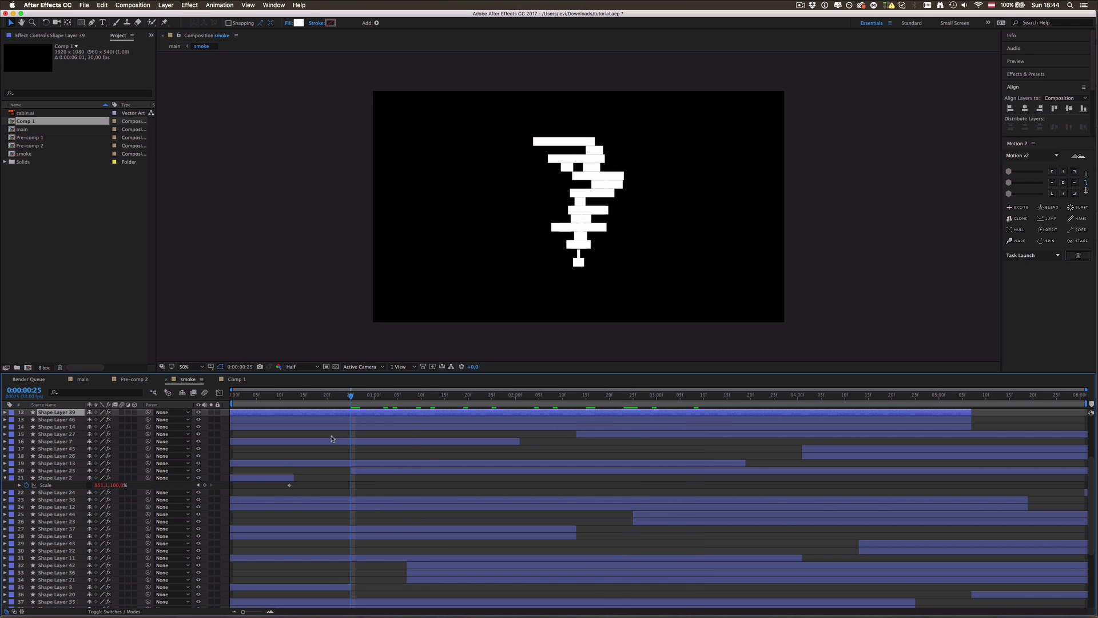
pyautogui.scroll(-5, 40, 482)
pyautogui.scroll(5, 292, 450)
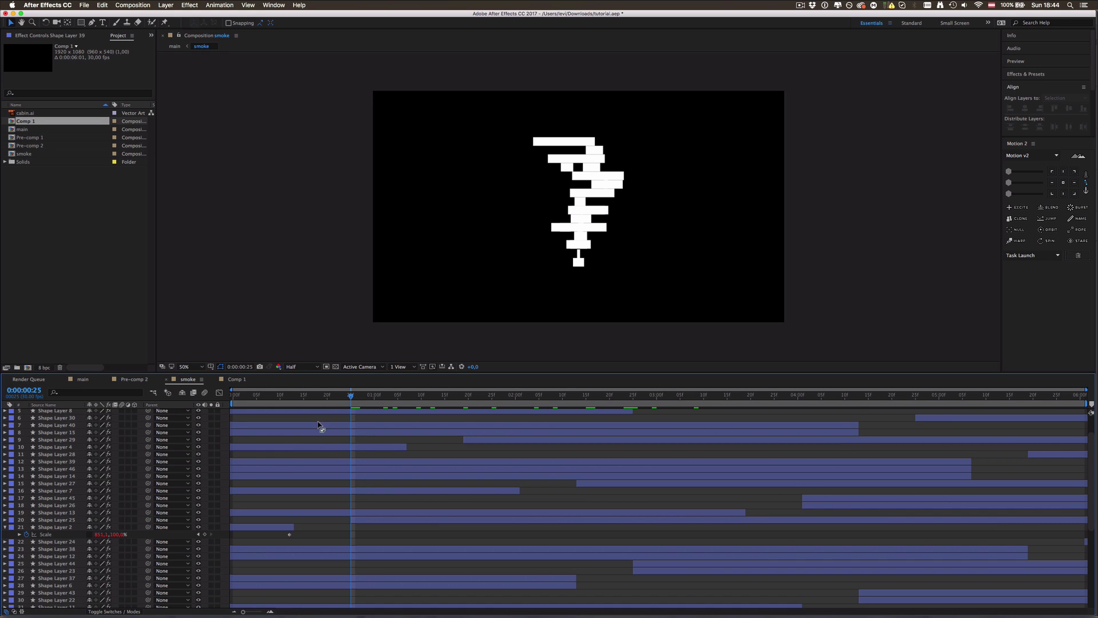
pyautogui.scroll(-4, 329, 449)
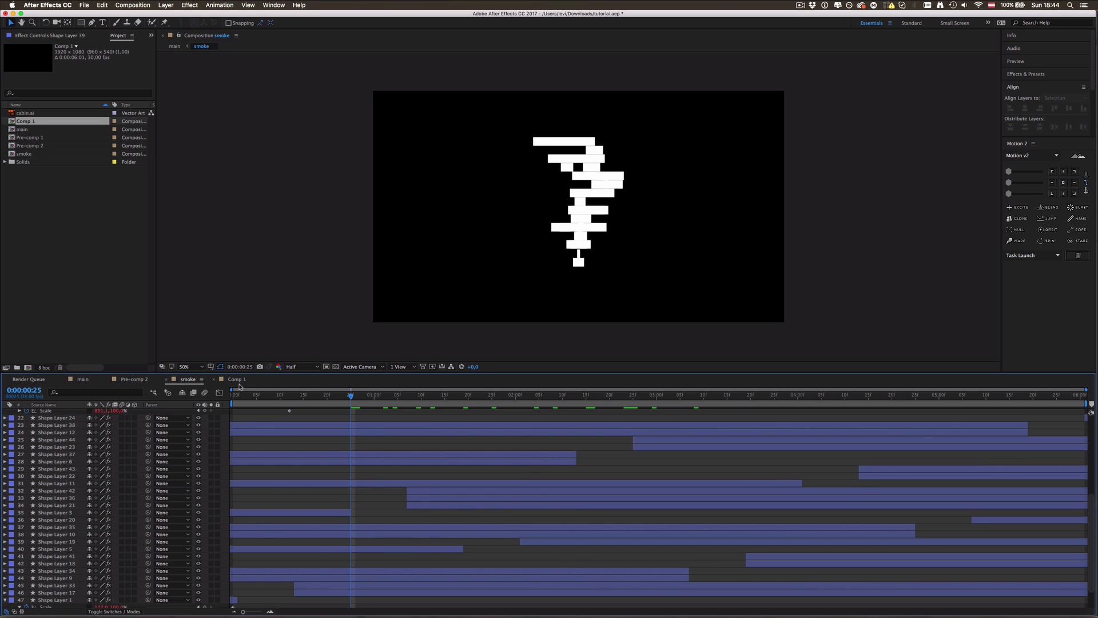
pyautogui.click(236, 379)
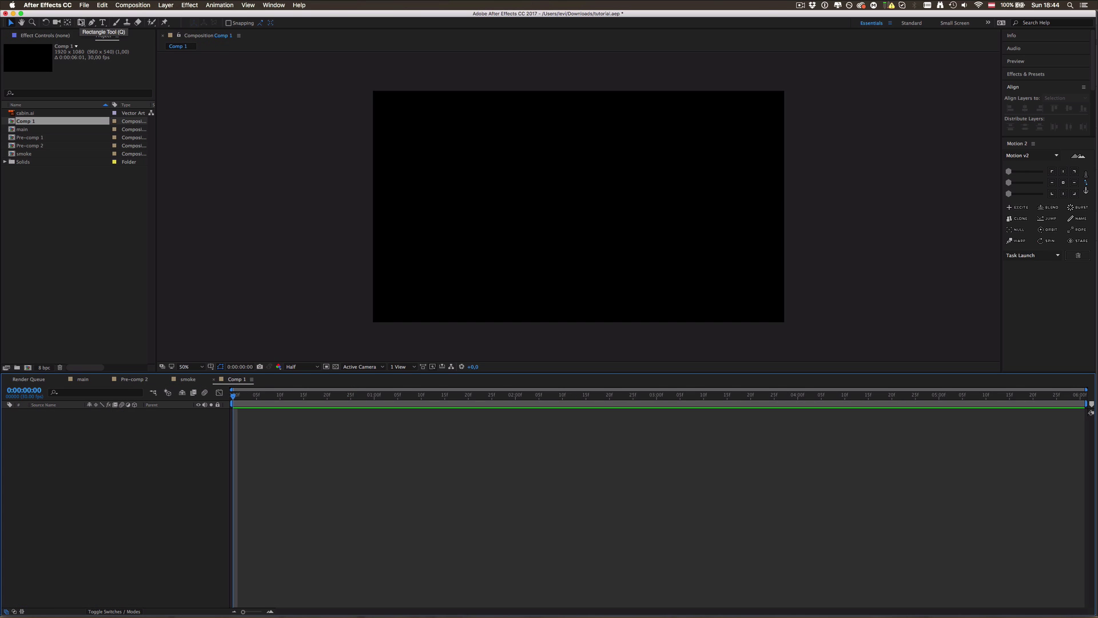
# - Draw a white rectangle in Comp 1 and set its Rectangle Path size to 40,40
pyautogui.click(81, 23)
pyautogui.moveTo(526, 216); pyautogui.dragTo(616, 258)
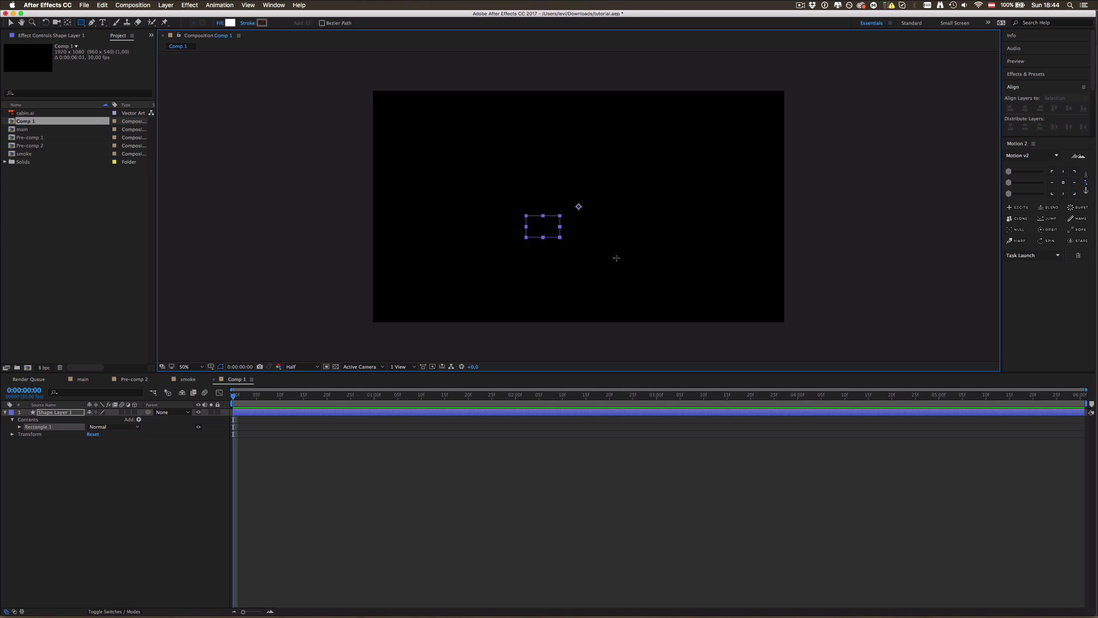
pyautogui.click(20, 426)
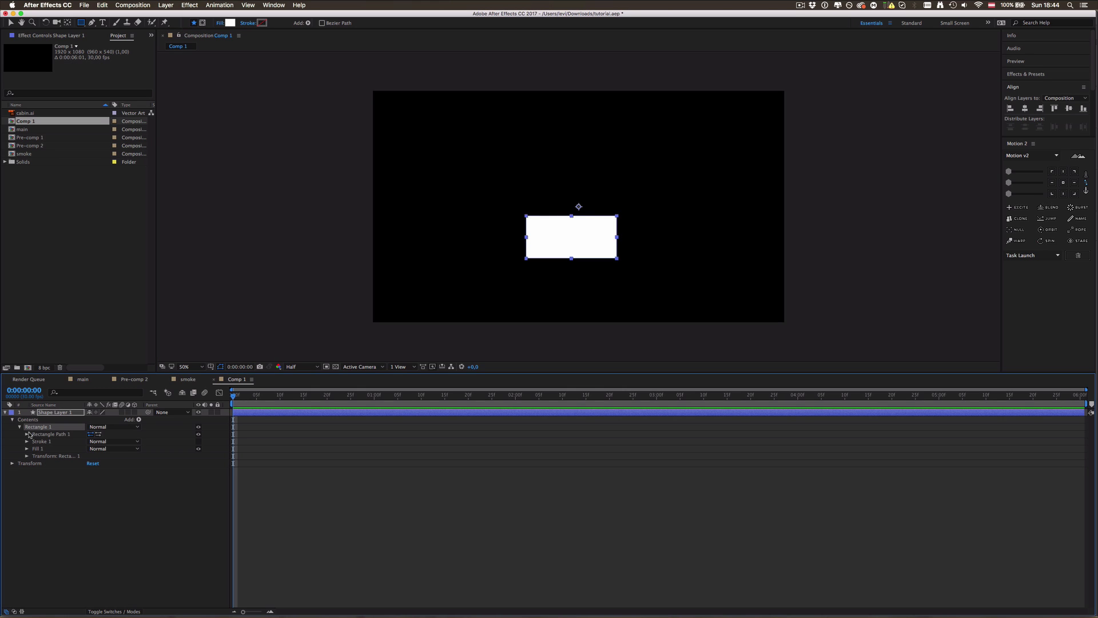
pyautogui.click(26, 434)
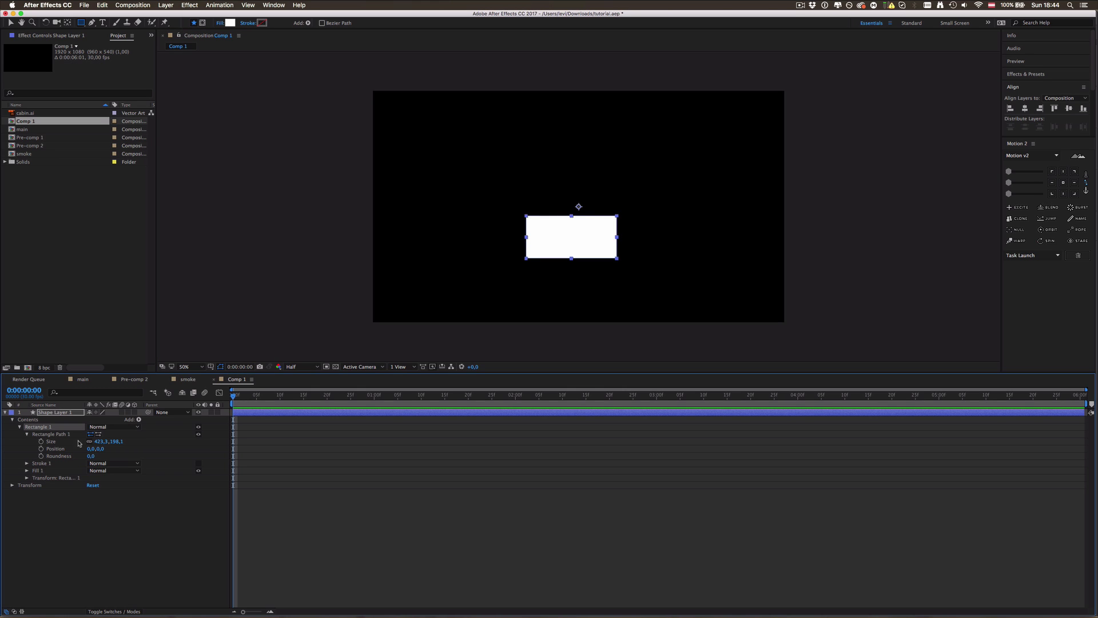
pyautogui.click(101, 441)
pyautogui.click(103, 443)
pyautogui.click(103, 444)
pyautogui.write('40')
pyautogui.press('Tab')
pyautogui.write('40')
pyautogui.press('Return')
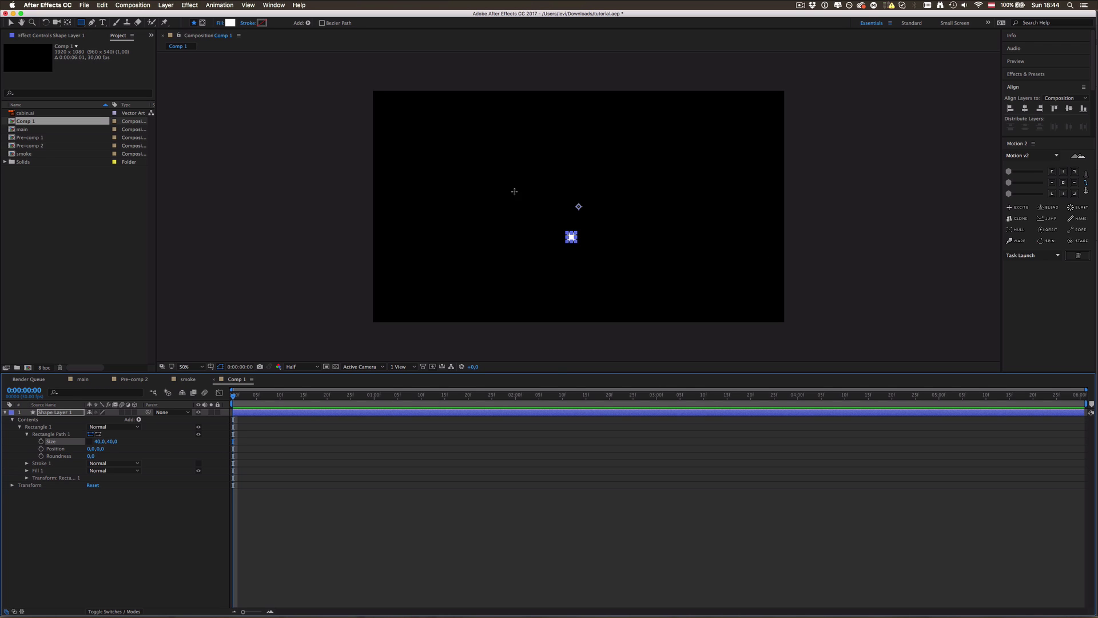
# - Centre Shape Layer 1's anchor point on the square
pyautogui.press('y')
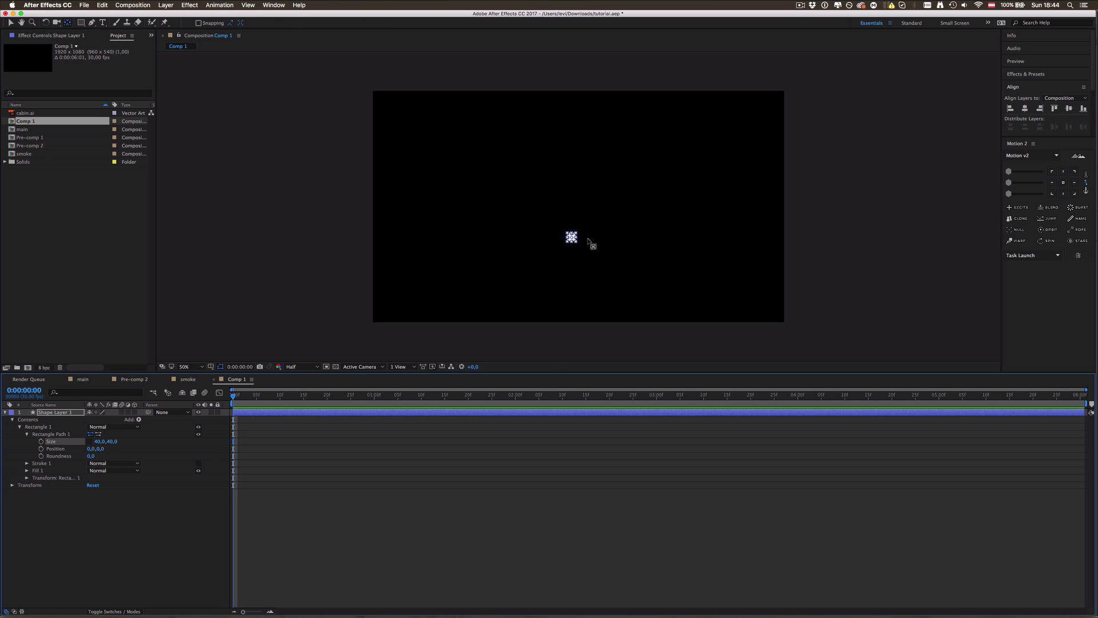
pyautogui.press('cmd+alt+Home')
pyautogui.click(438, 453)
pyautogui.click(437, 408)
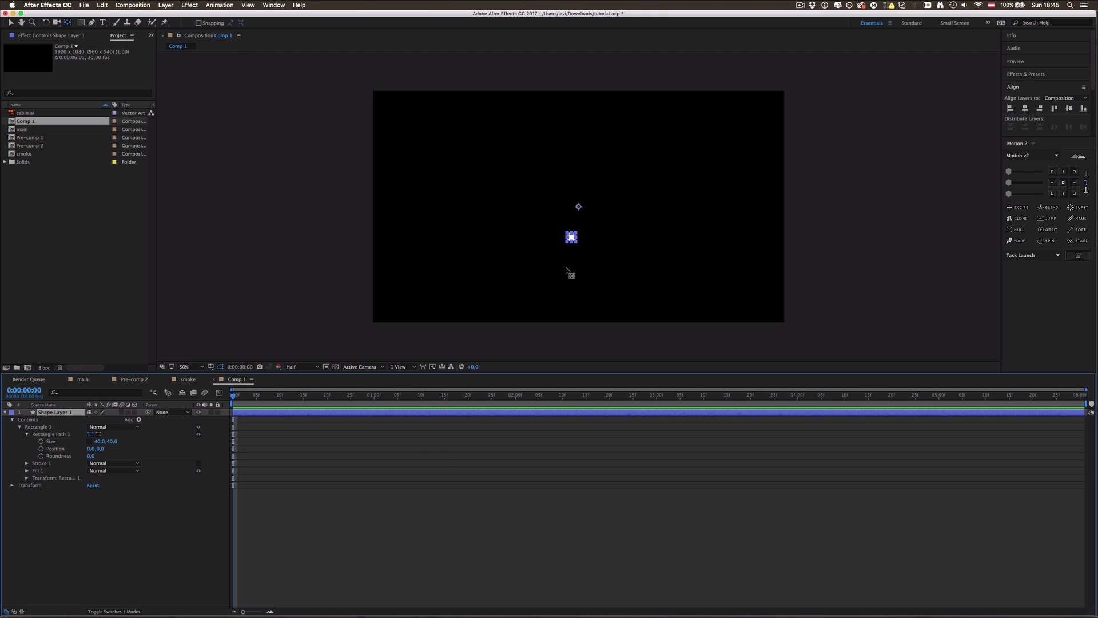
pyautogui.press('.')
pyautogui.click(578, 208)
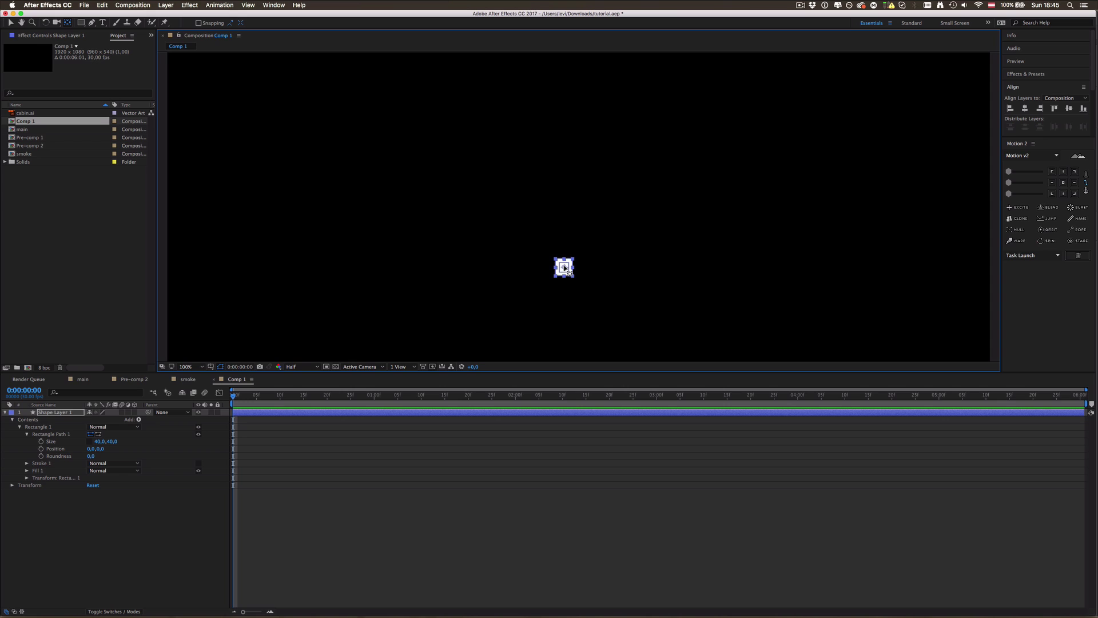
# - Align the square to the composition's horizontal centre
pyautogui.press('v')
pyautogui.press(',')
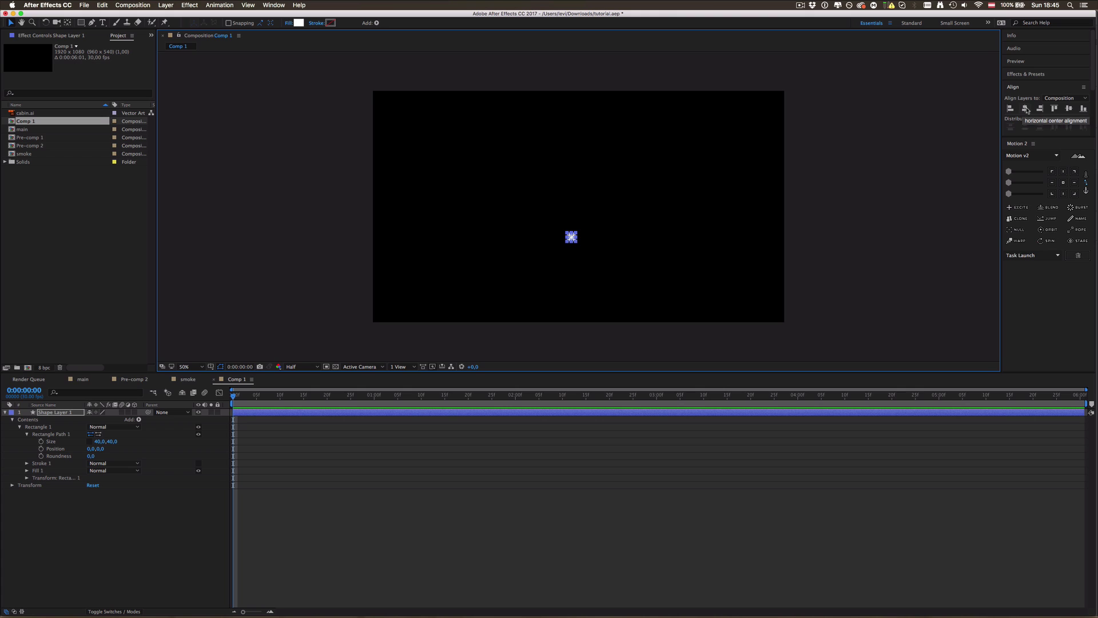
pyautogui.click(1025, 109)
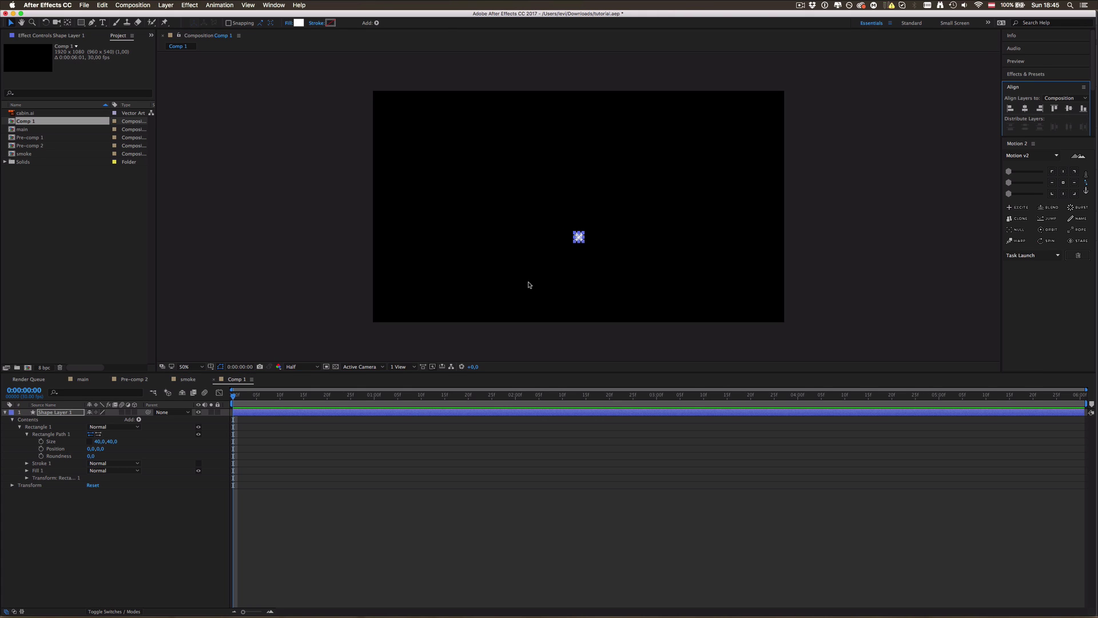
pyautogui.click(65, 415)
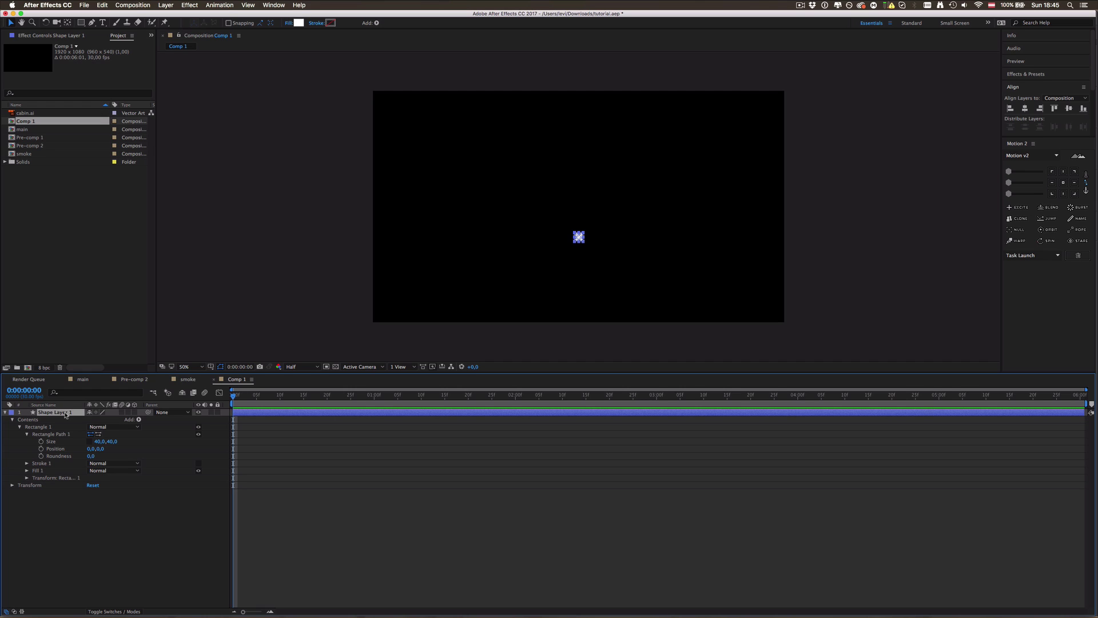
# - Set the square's Position Y value to 800
pyautogui.press('p')
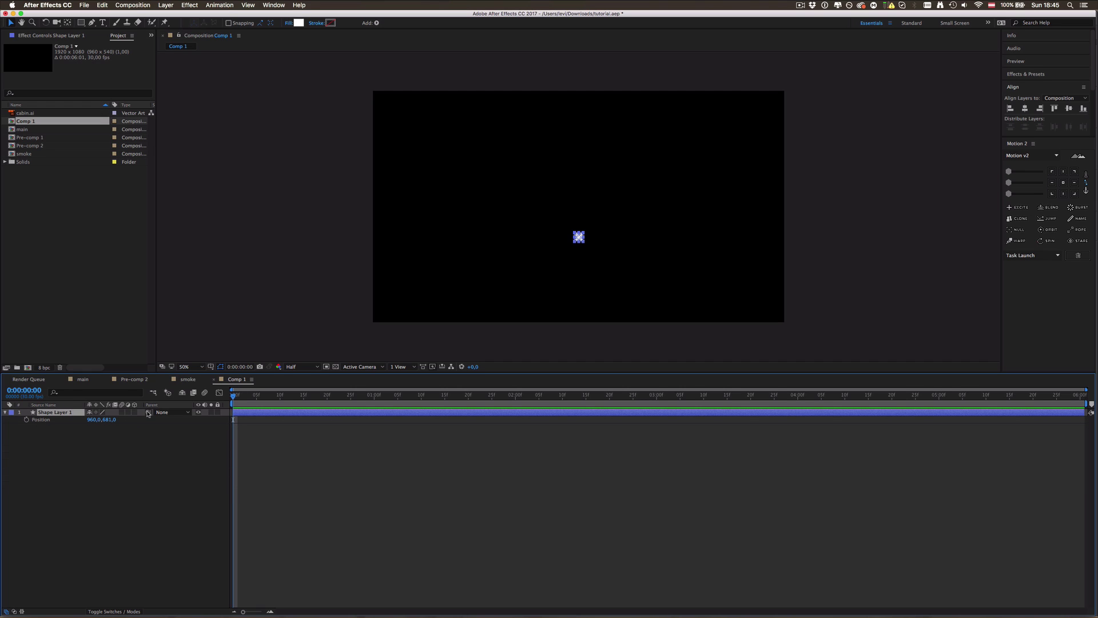
pyautogui.moveTo(112, 421); pyautogui.dragTo(123, 423)
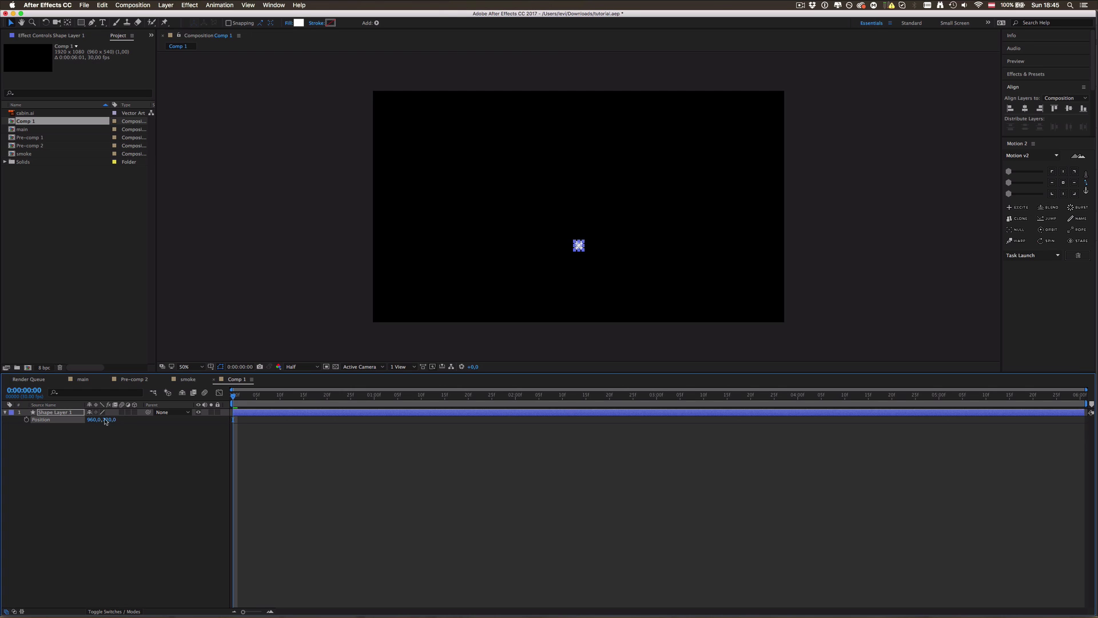
pyautogui.click(117, 419)
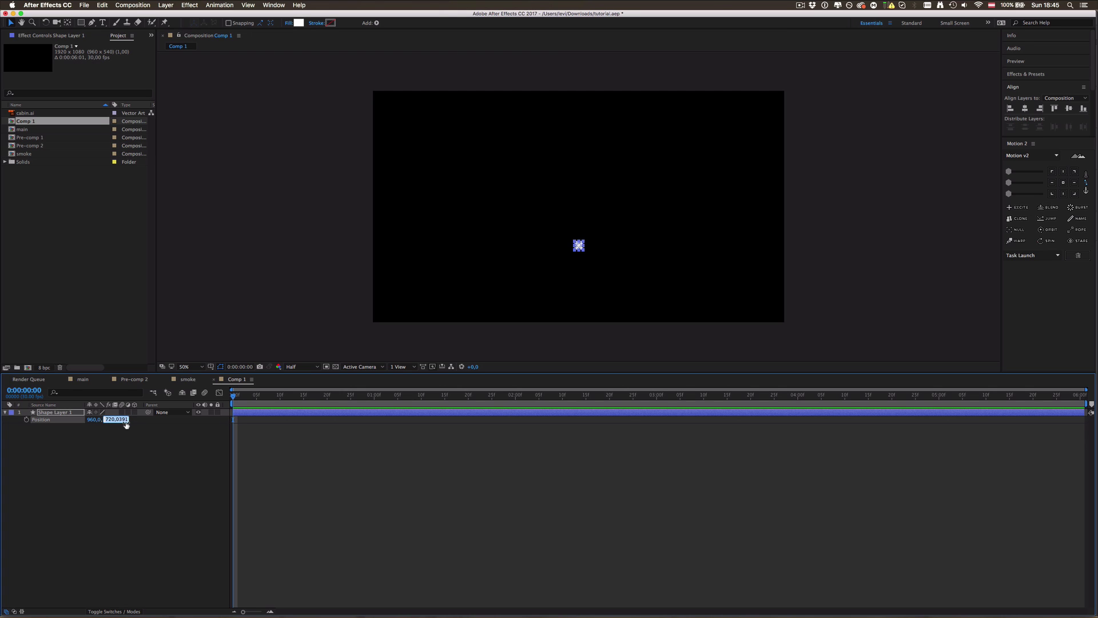
pyautogui.write('800')
pyautogui.press('Return')
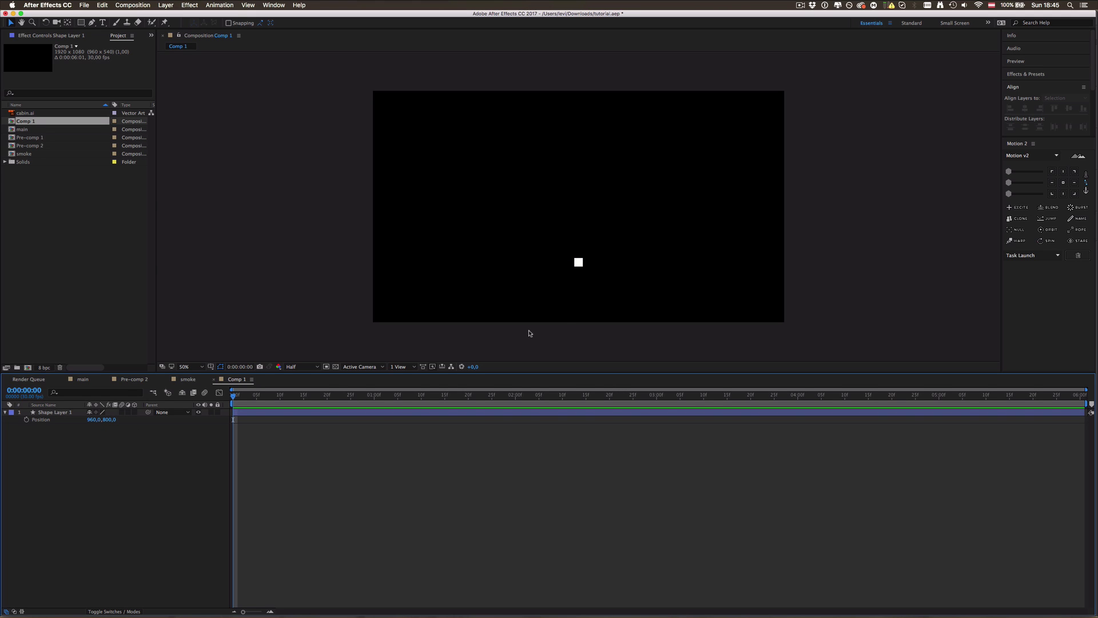
pyautogui.press('.')
pyautogui.press('.')
pyautogui.press(',')
pyautogui.press(',')
pyautogui.click(253, 412)
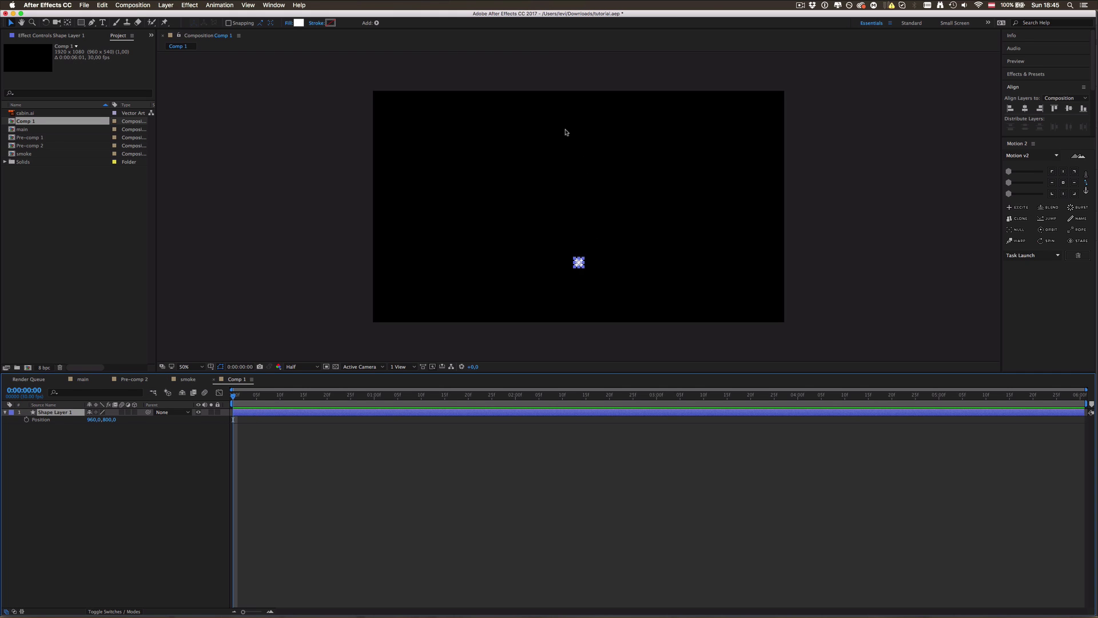
# - Keyframe Position at 0:00, then set Y to 200 at 0:00:06:00
pyautogui.hotkey('alt', 'shift', 'p')
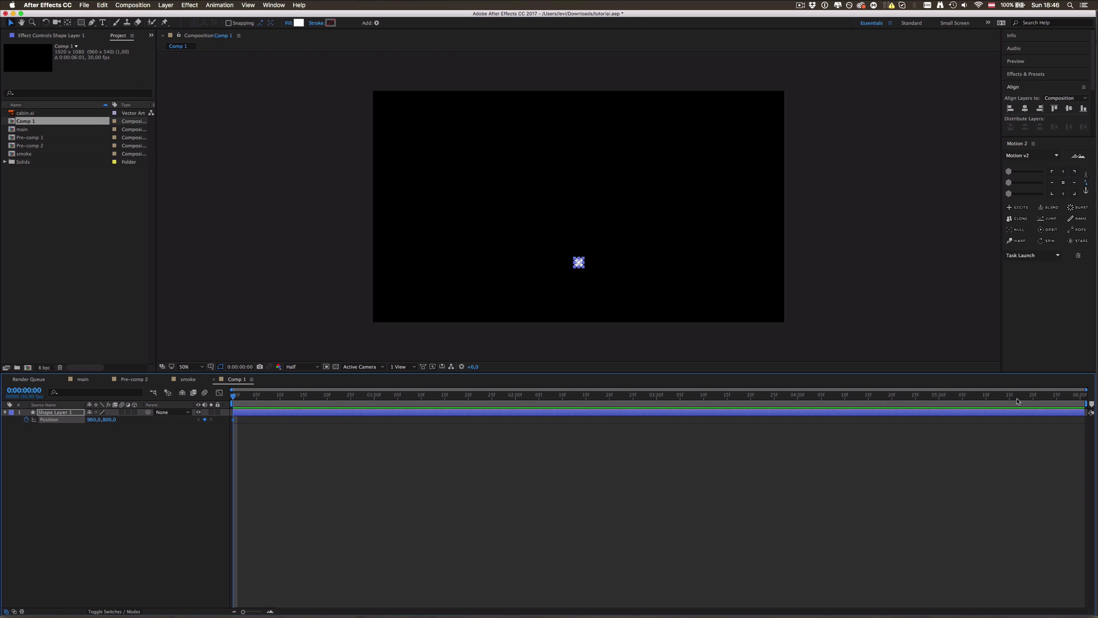
pyautogui.moveTo(1022, 395); pyautogui.dragTo(1081, 395)
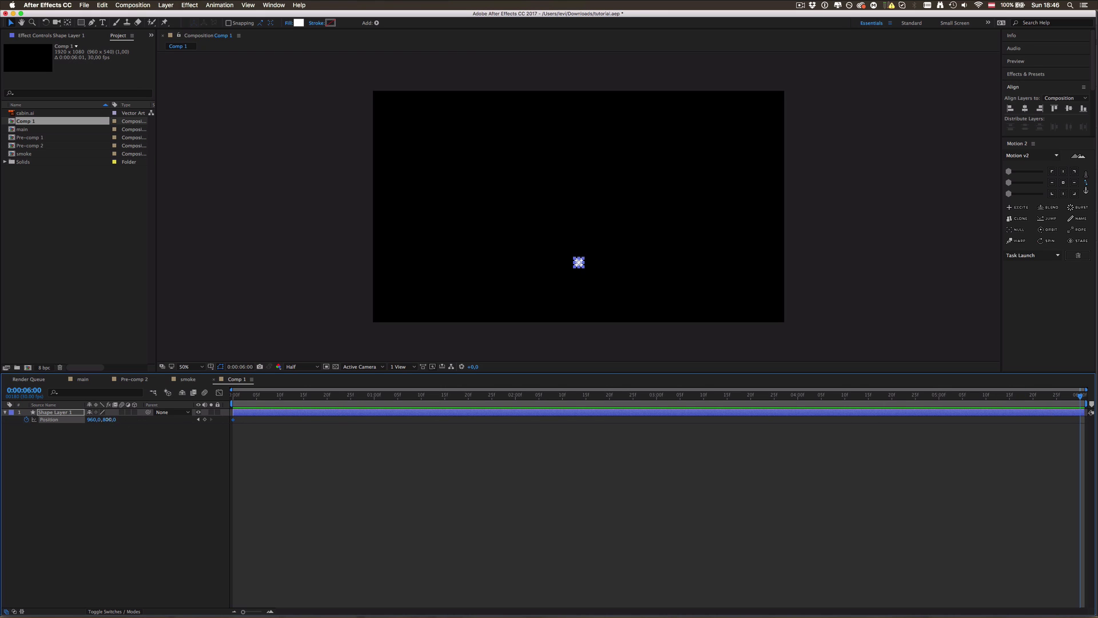
pyautogui.moveTo(108, 419); pyautogui.dragTo(46, 419)
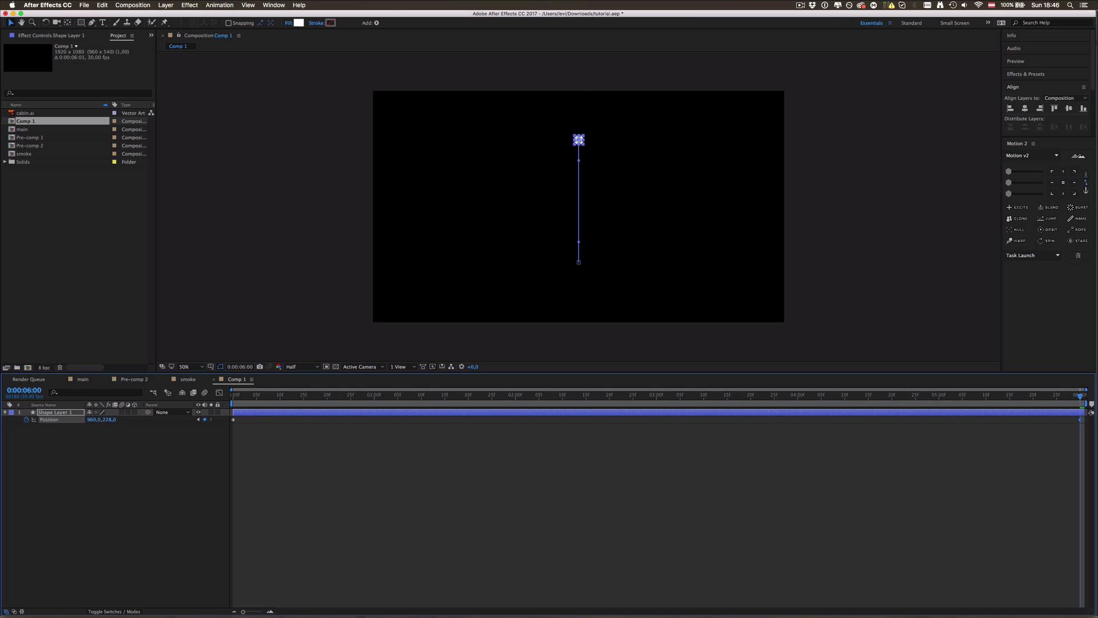
pyautogui.click(110, 419)
pyautogui.write('200')
pyautogui.press('Return')
# - Preview the square rising, then return to the start of the timeline
pyautogui.click(365, 463)
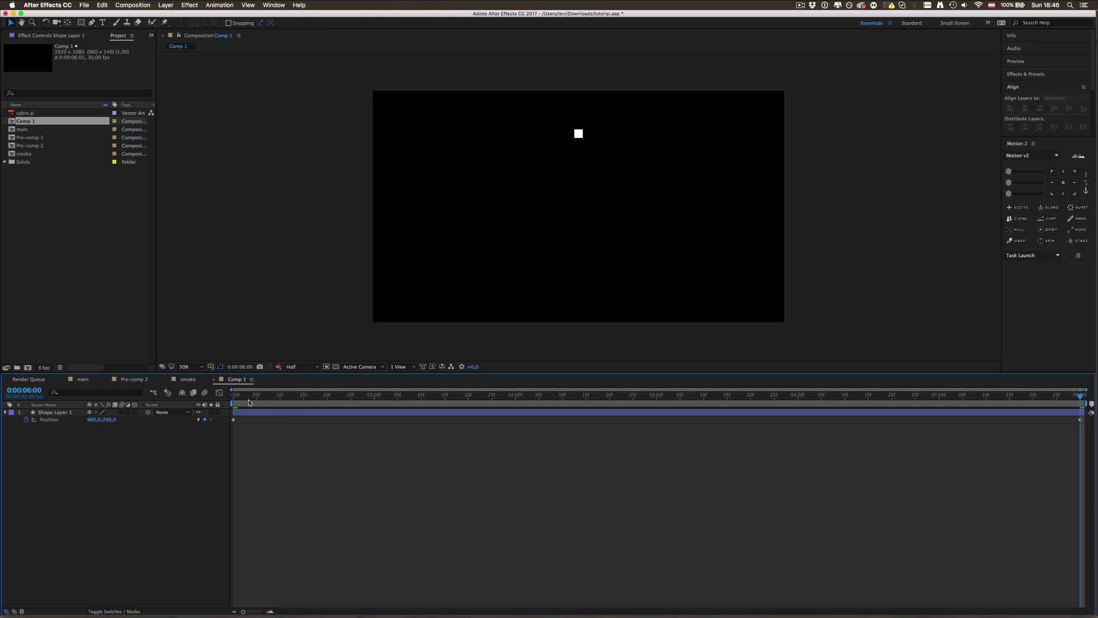
pyautogui.moveTo(251, 402)
pyautogui.mouseDown()
pyautogui.moveTo(225, 398)
pyautogui.moveTo(248, 400)
pyautogui.mouseUp()
pyautogui.press('space')
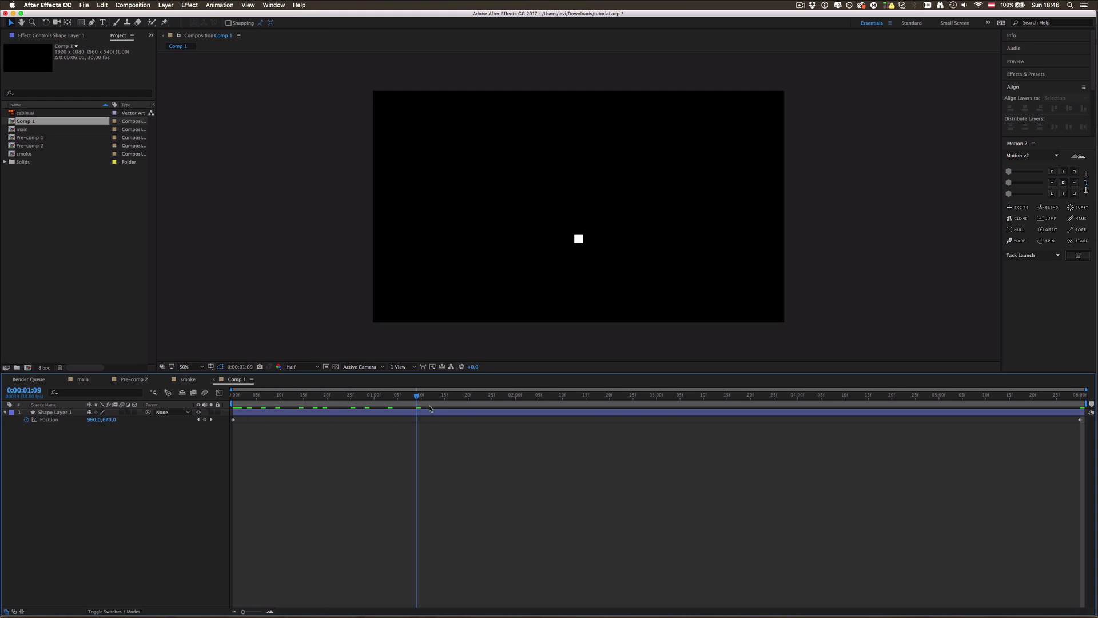
pyautogui.press('Home')
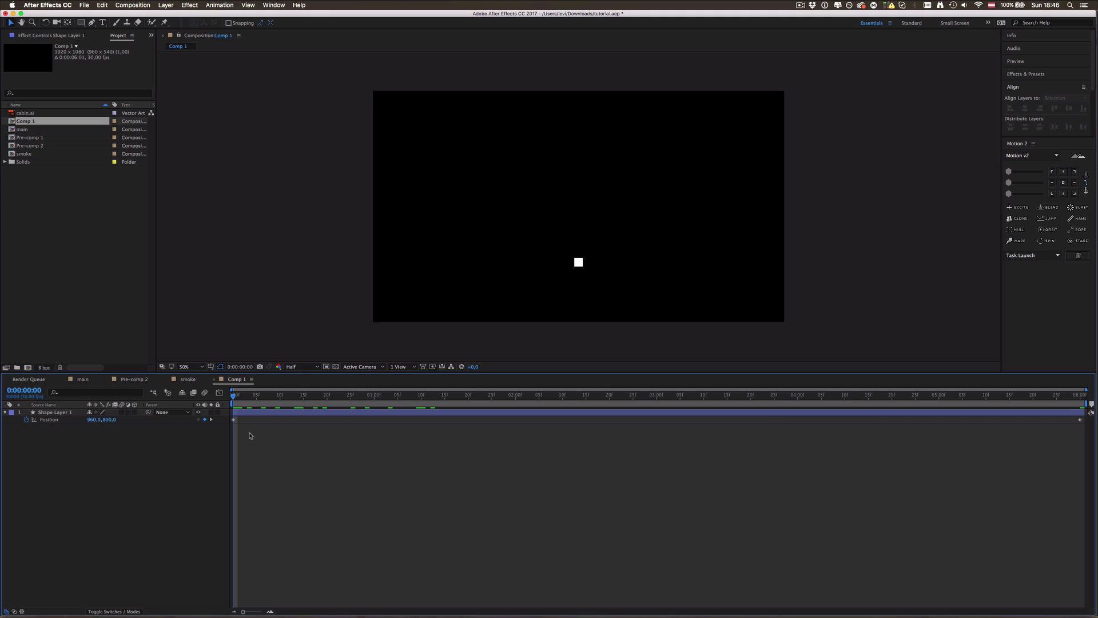
pyautogui.click(263, 413)
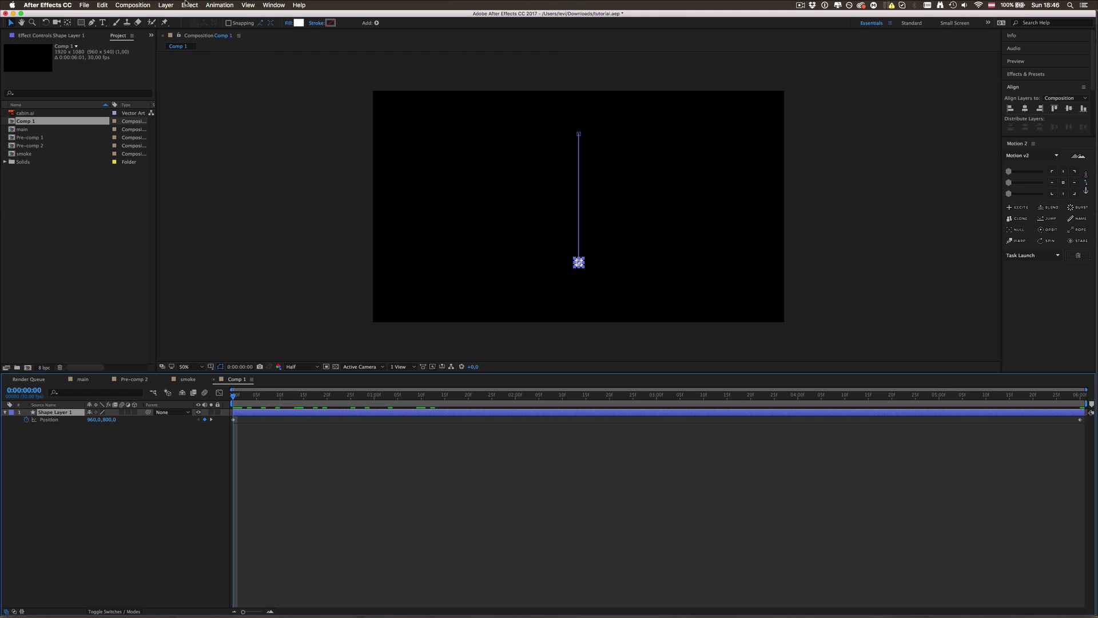
# - Apply Effect > Expression Controls > Slider Control to Shape Layer 1
pyautogui.click(189, 5)
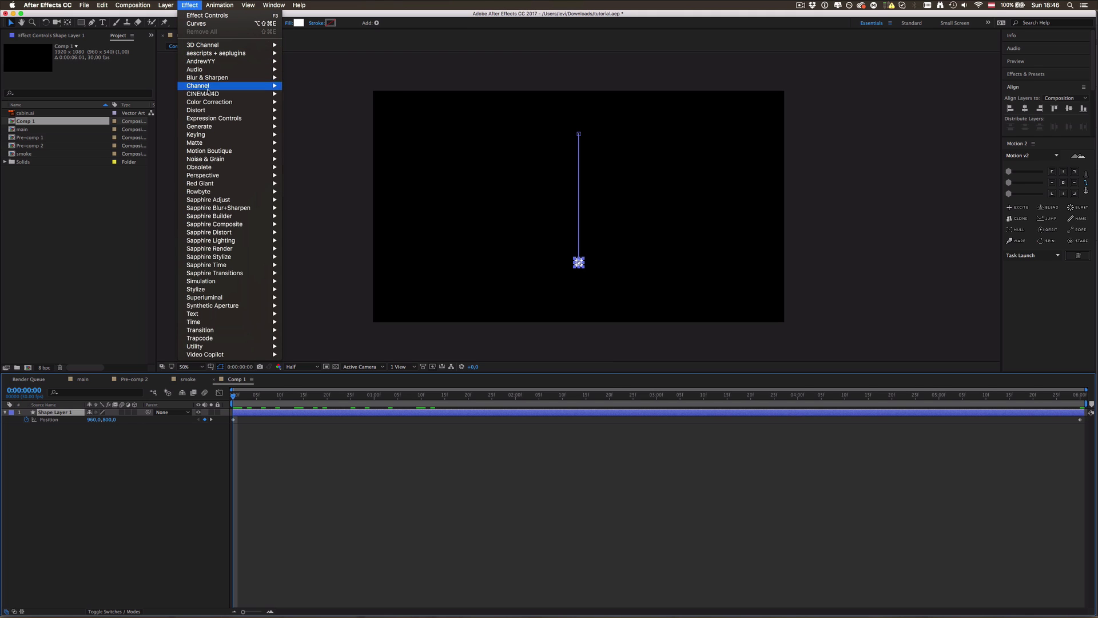
pyautogui.moveTo(231, 120)
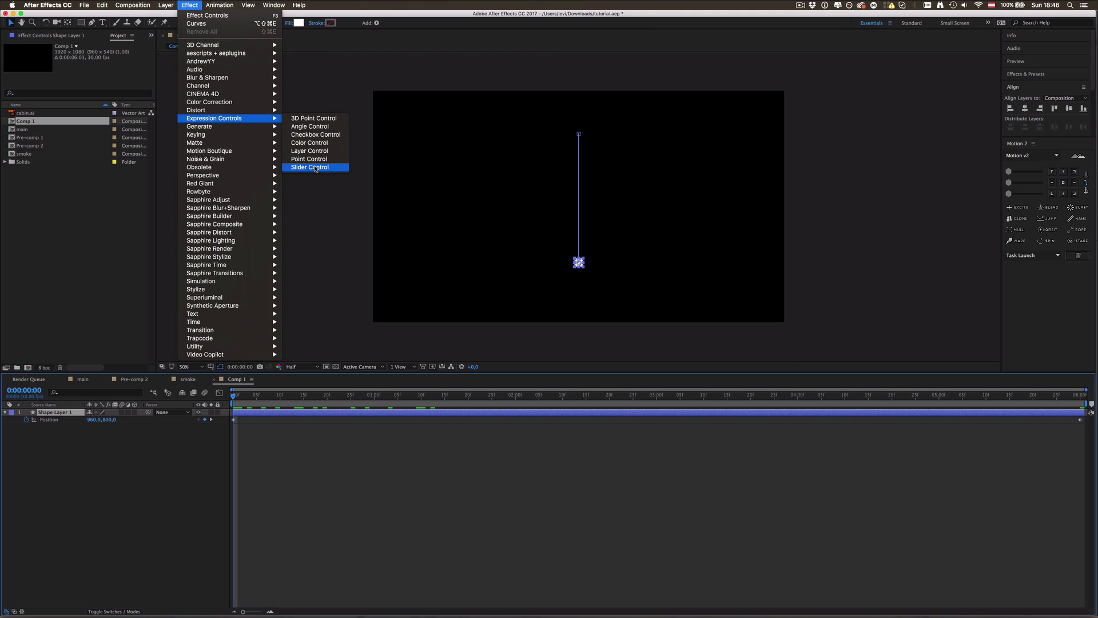
pyautogui.click(315, 167)
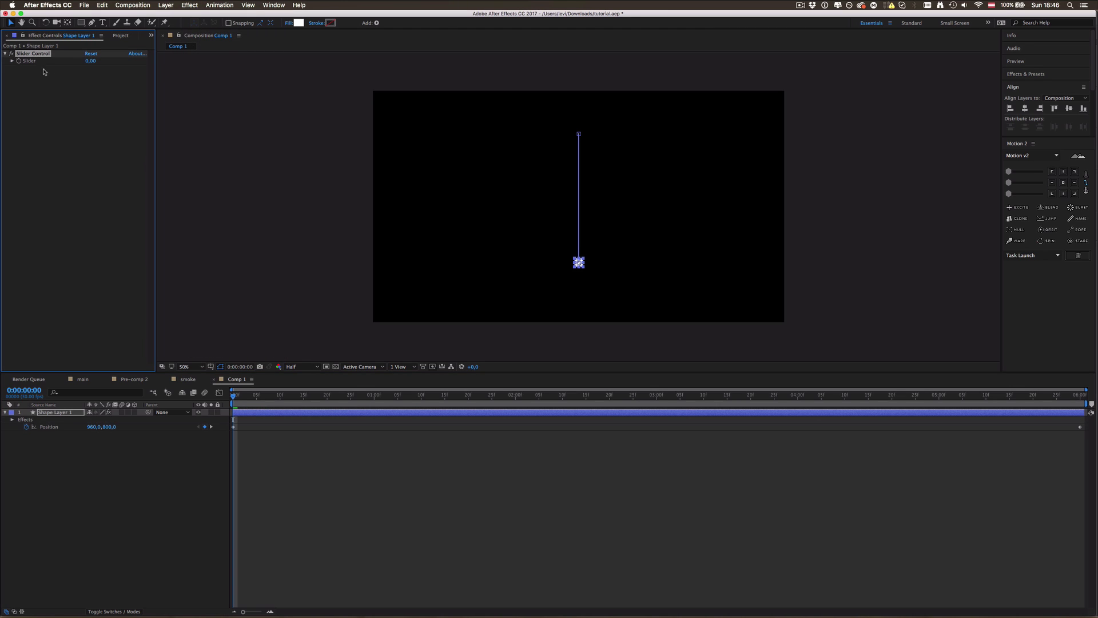
# - Set the Slider Control value to 20
pyautogui.click(89, 60)
pyautogui.write('20')
pyautogui.press('Return')
pyautogui.click(51, 438)
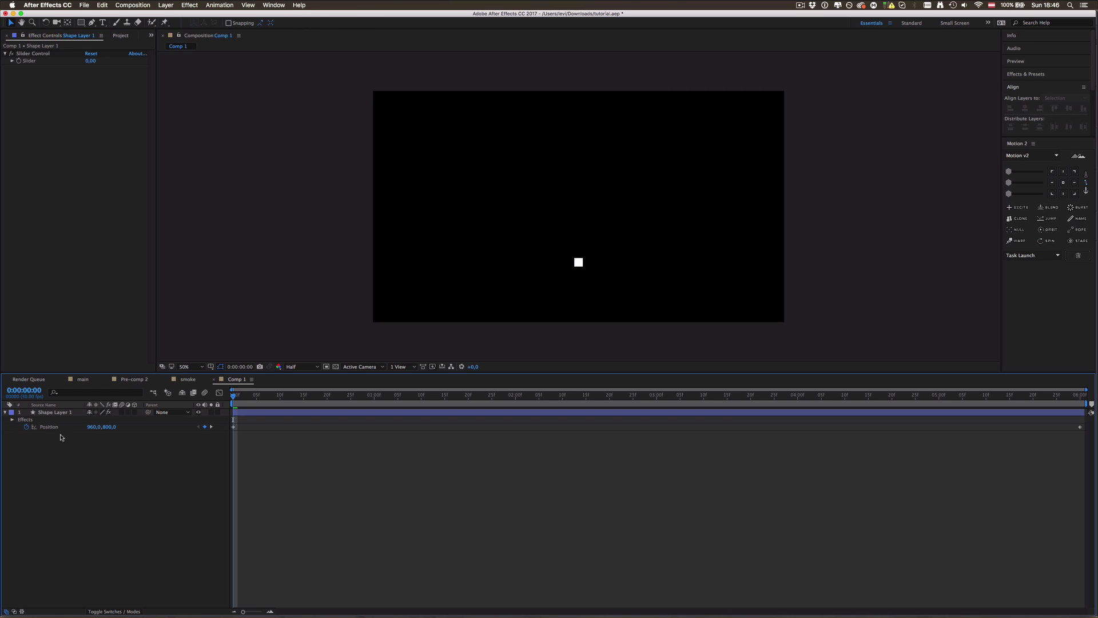
# - Add a Position expression with x = transform.position[0] and y = transform.position[1] lines
pyautogui.keyDown('alt'); pyautogui.click(27, 427); pyautogui.keyUp('alt')
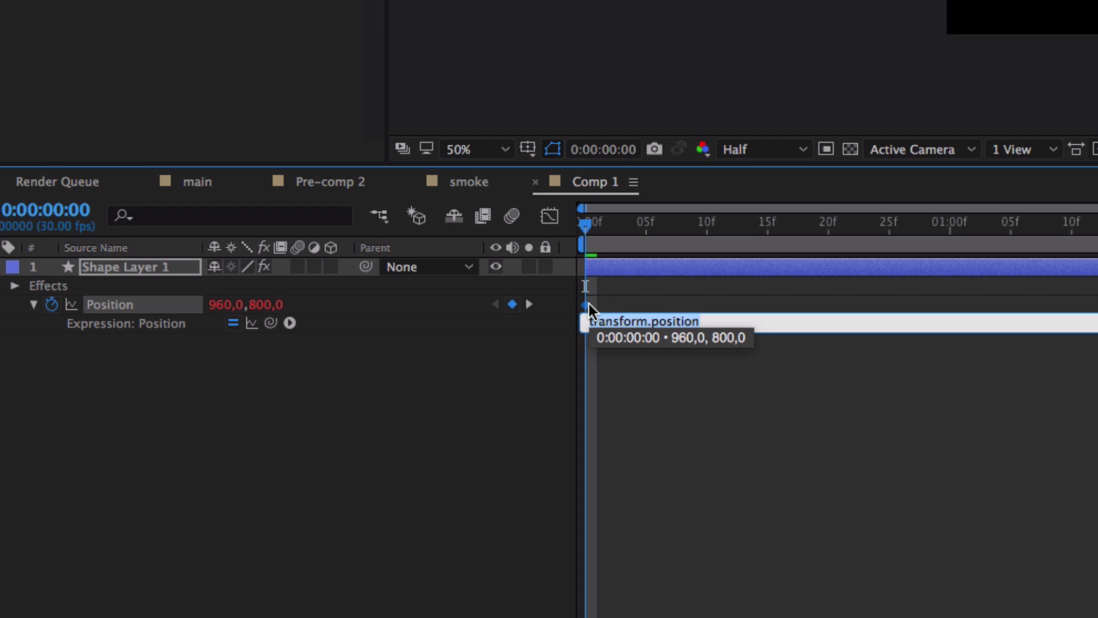
pyautogui.write('x')
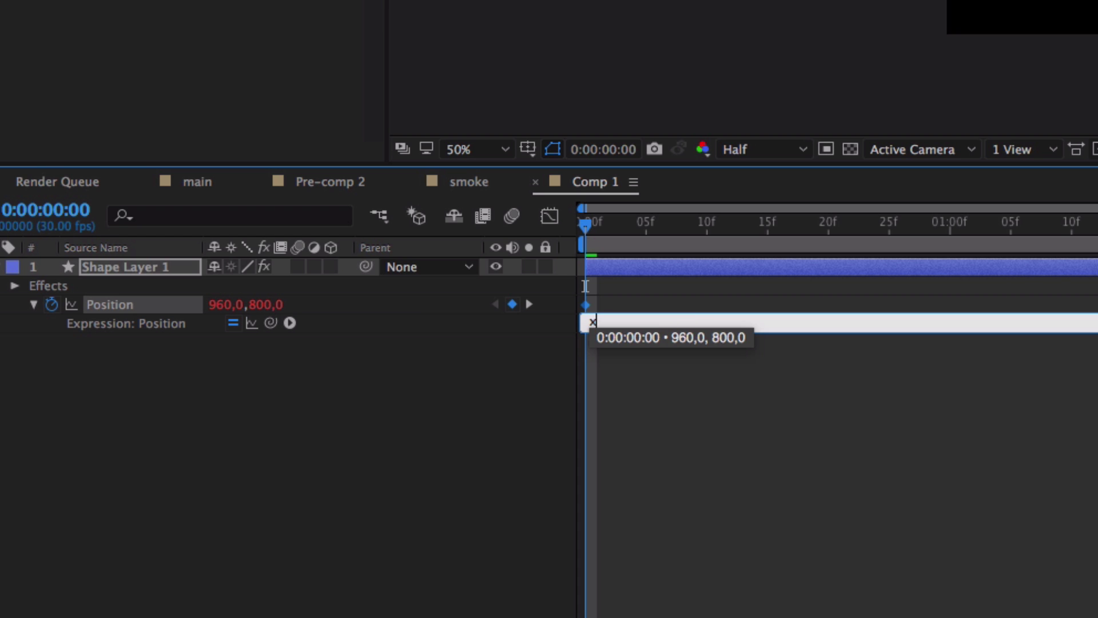
pyautogui.write(' =')
pyautogui.moveTo(271, 323); pyautogui.dragTo(223, 304)
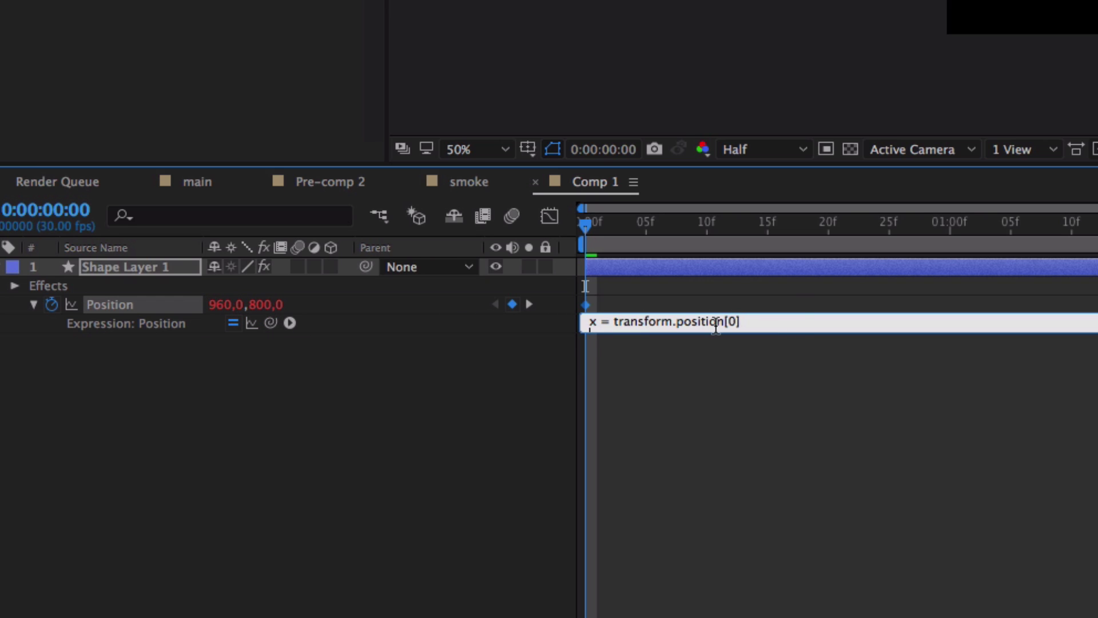
pyautogui.press('Return')
pyautogui.write('y=')
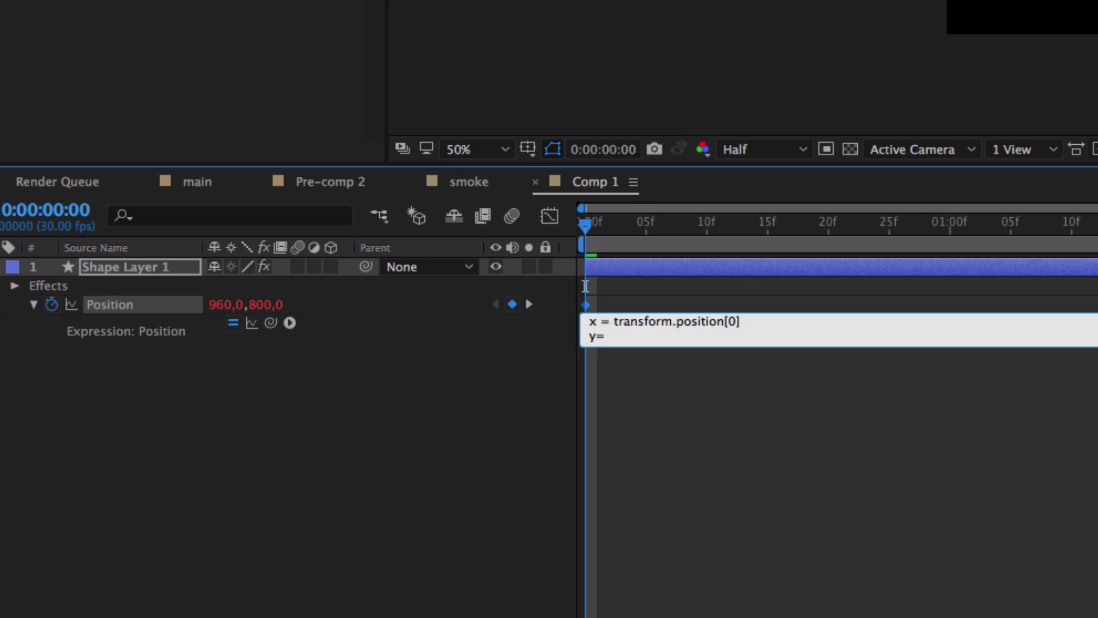
pyautogui.press('BackSpace')
pyautogui.write('=')
pyautogui.moveTo(270, 322); pyautogui.dragTo(259, 303)
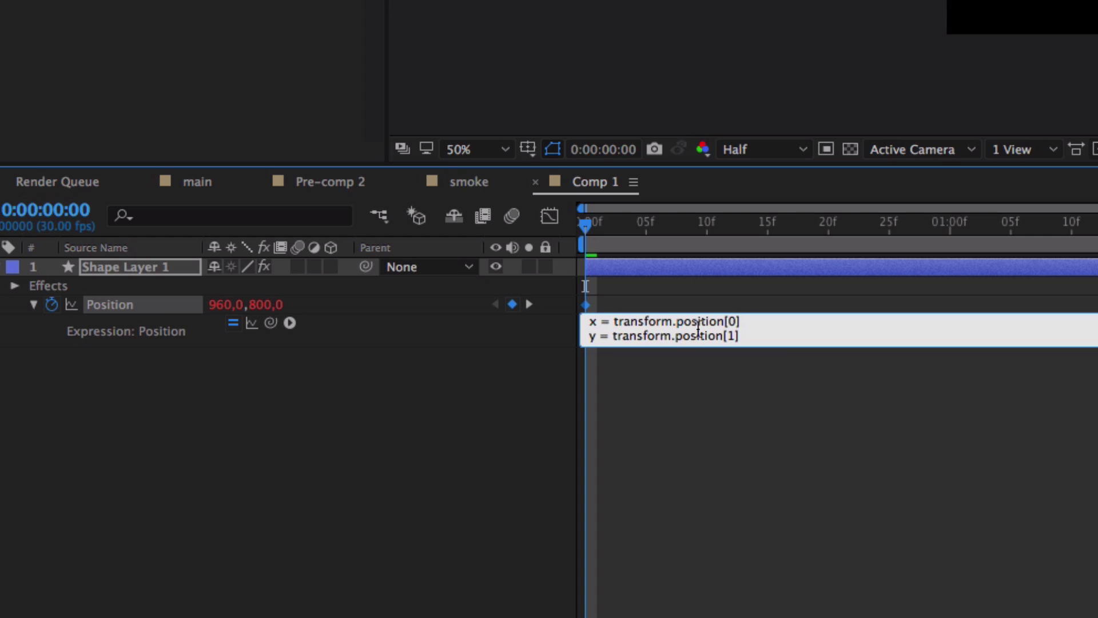
# - End both lines with semicolons and add a third line starting w = wiggle(0.5,
pyautogui.click(756, 321)
pyautogui.write(';')
pyautogui.press('Down')
pyautogui.write(';')
pyautogui.press('Return')
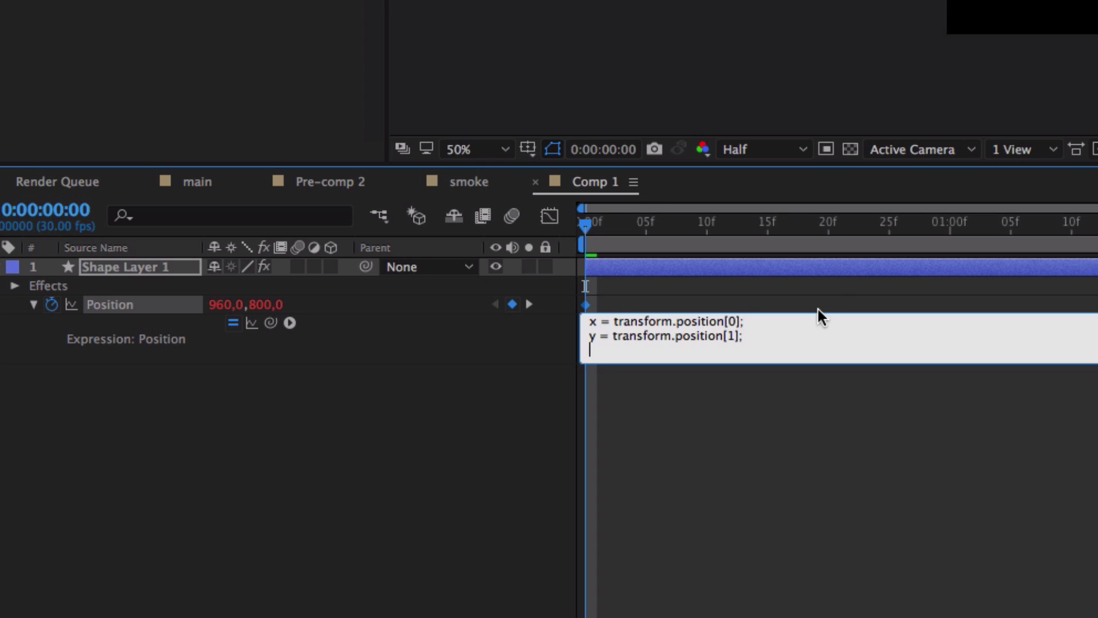
pyautogui.write('w =')
pyautogui.write('wiggle)')
pyautogui.write('0.5')
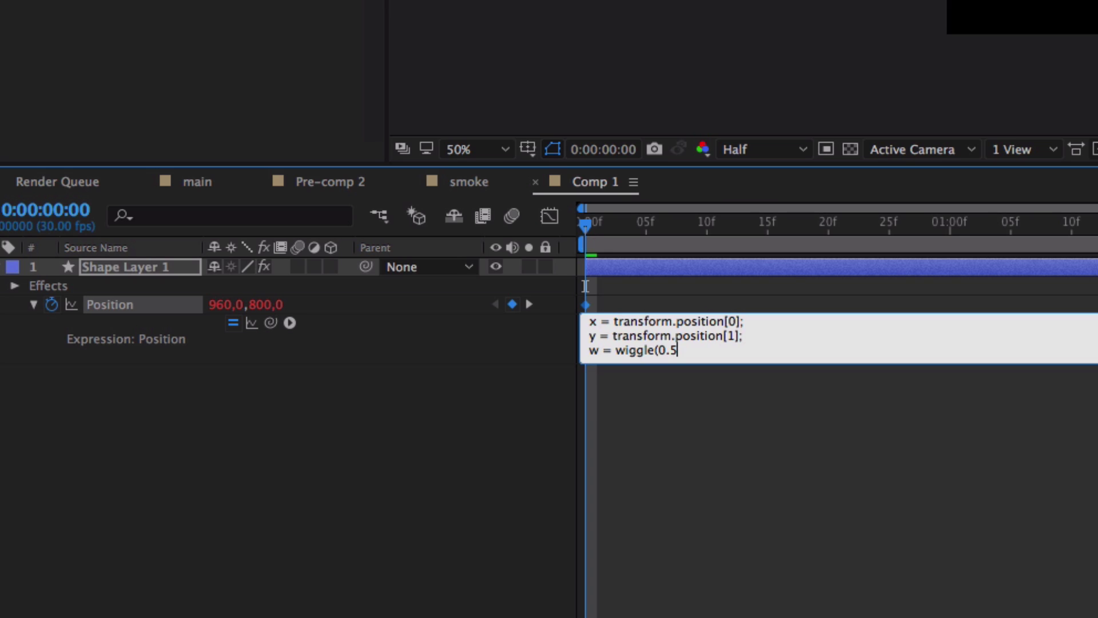
pyautogui.write(',')
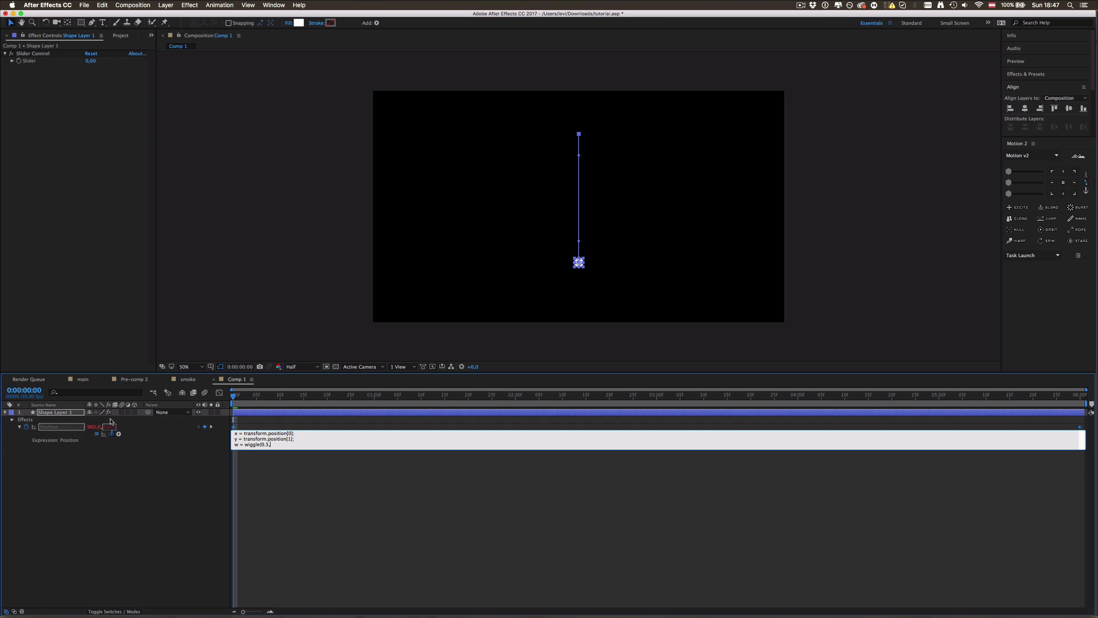
# - Pick-whip the Slider as the wiggle amount, close the call, and add the line [w[0],y]
pyautogui.moveTo(111, 433); pyautogui.dragTo(29, 60)
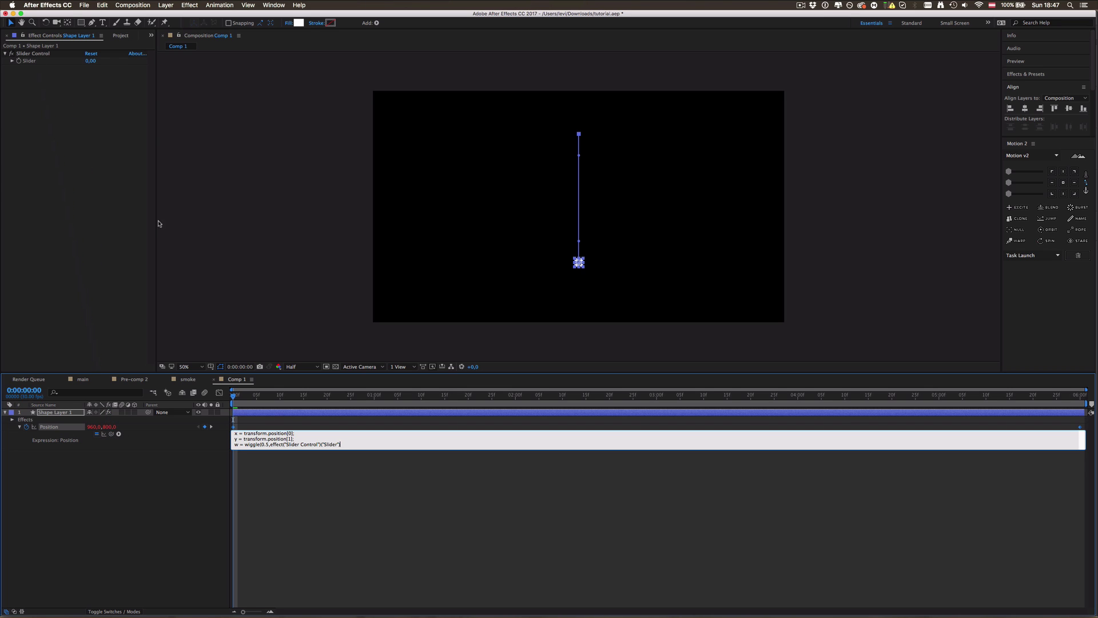
pyautogui.write(');')
pyautogui.press('Return')
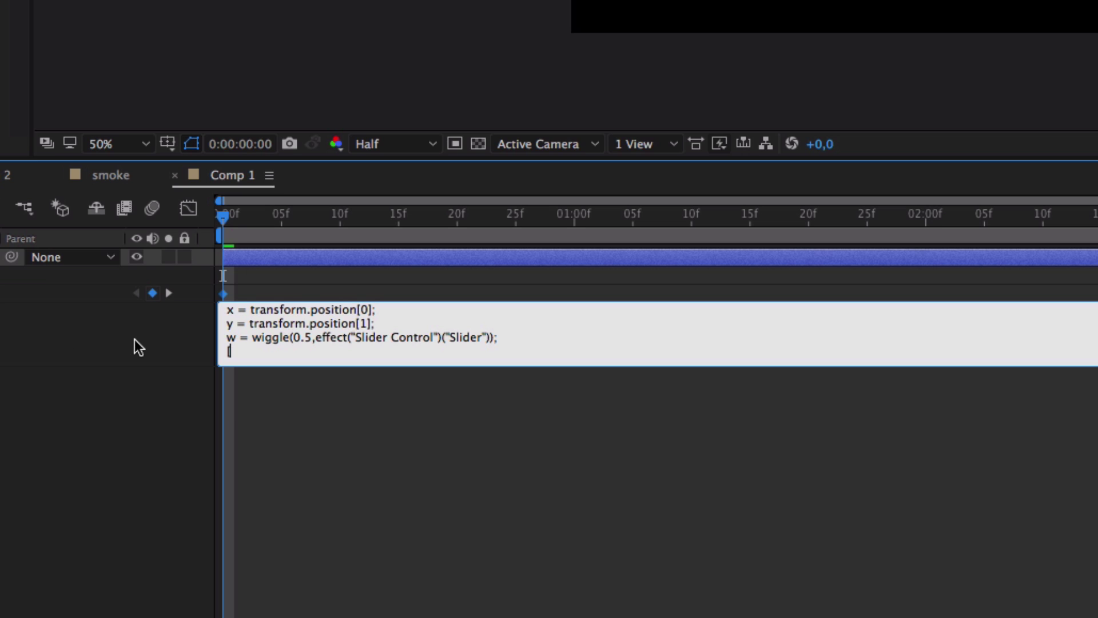
pyautogui.write('[w[0],y]')
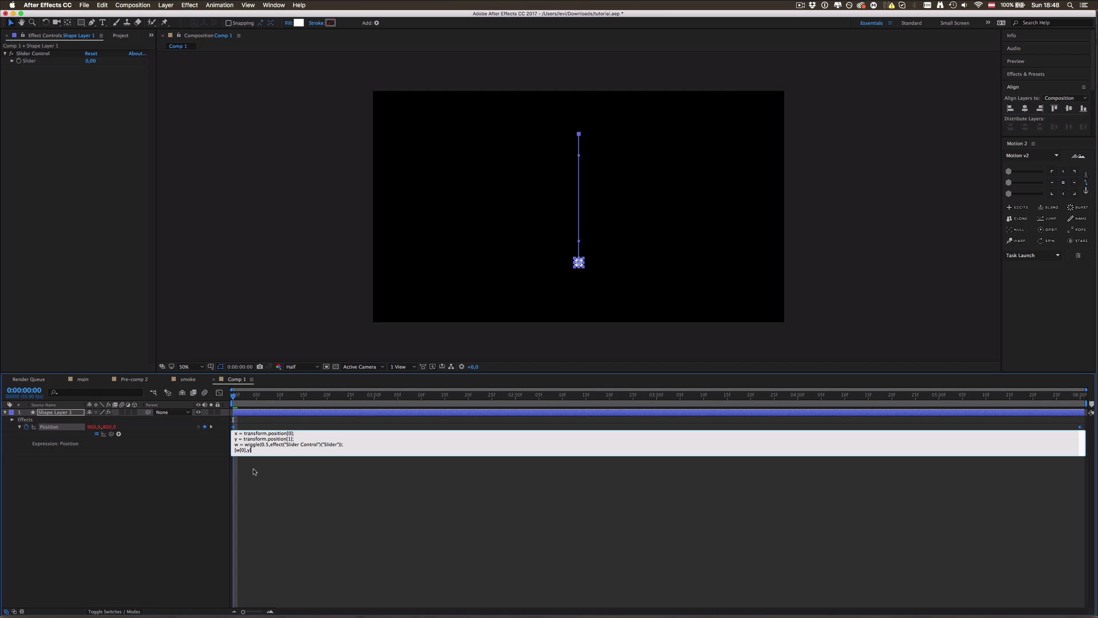
pyautogui.click(332, 398)
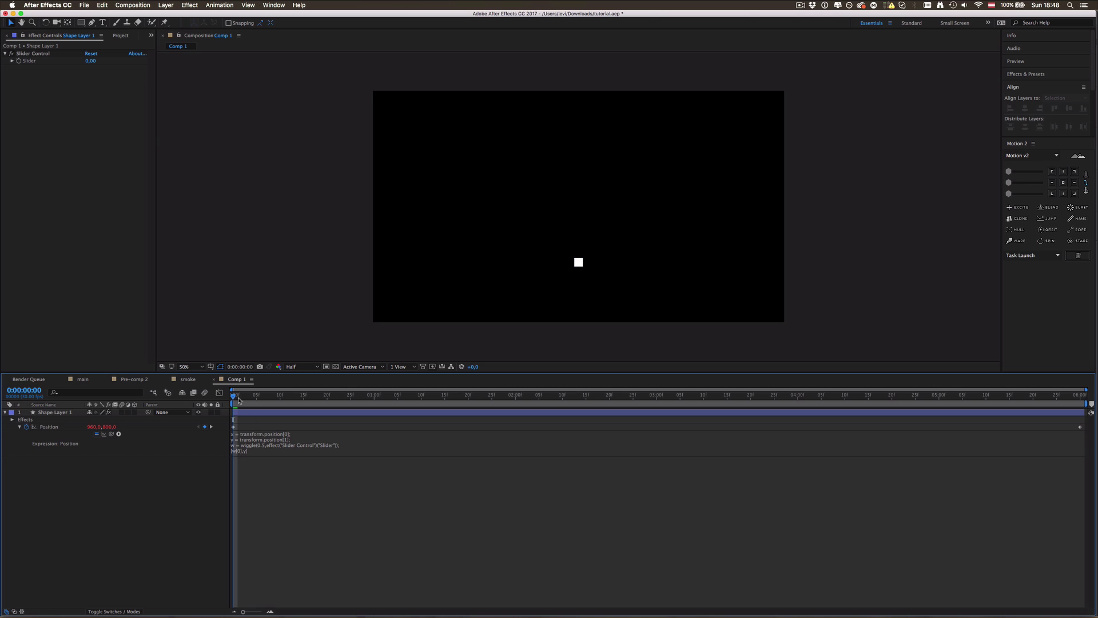
pyautogui.moveTo(236, 397); pyautogui.dragTo(381, 412)
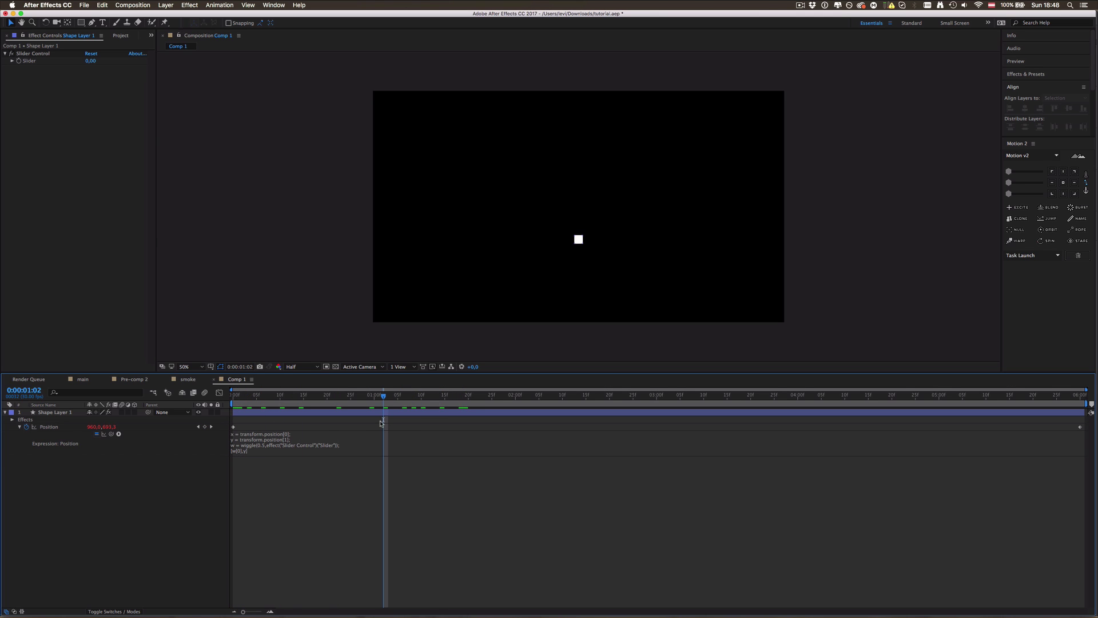
pyautogui.click(381, 412)
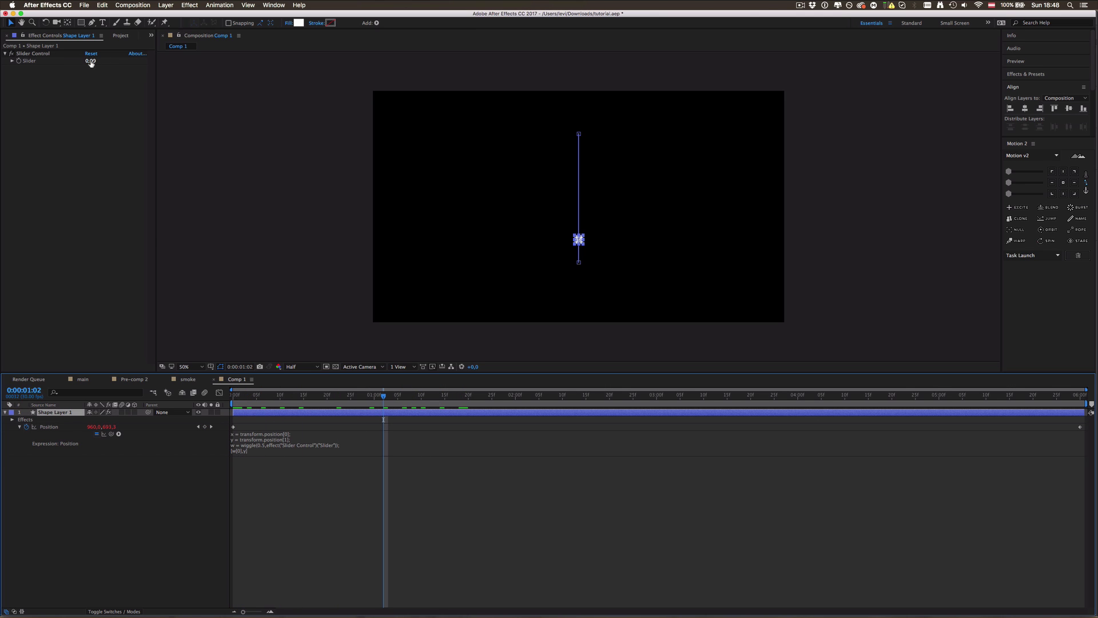
pyautogui.moveTo(90, 61); pyautogui.dragTo(639, 239)
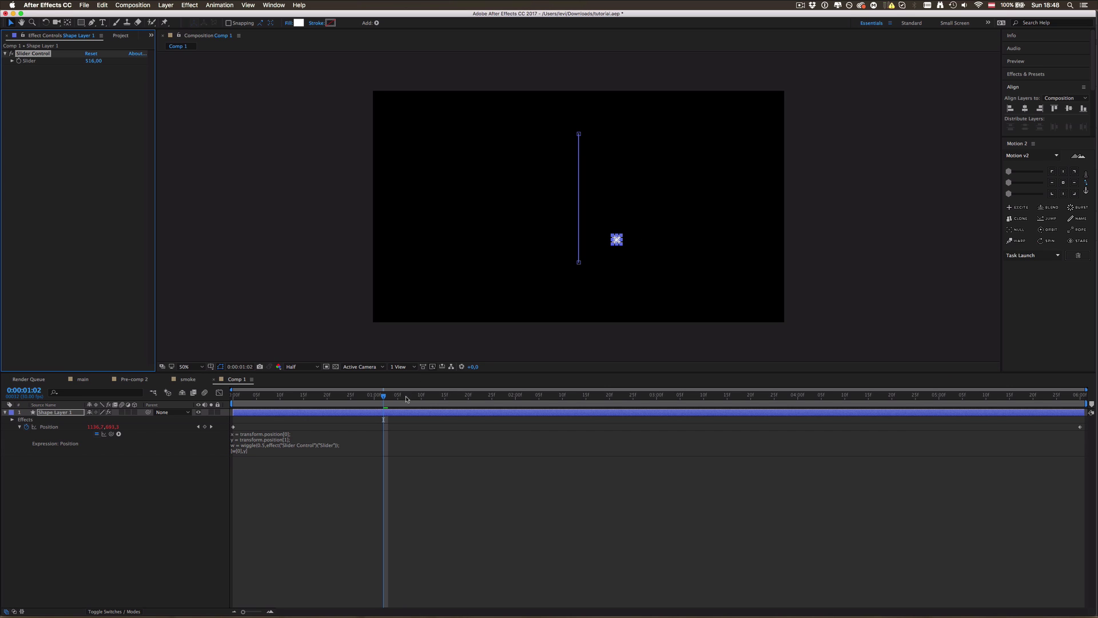
pyautogui.moveTo(410, 405); pyautogui.dragTo(579, 411)
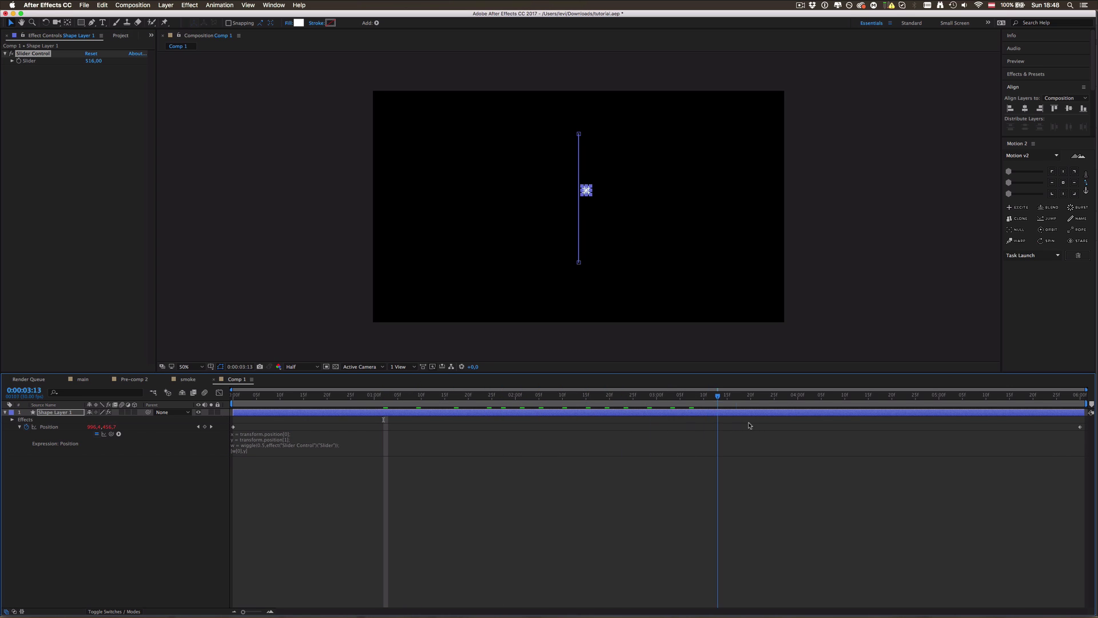
pyautogui.moveTo(812, 425); pyautogui.dragTo(336, 426)
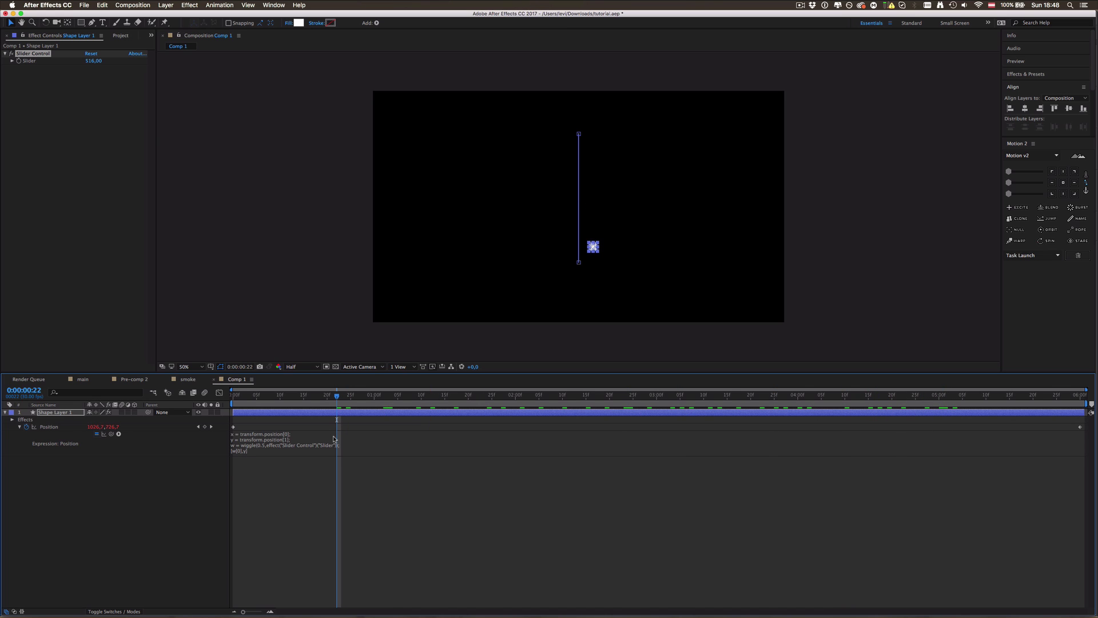
pyautogui.press('Home')
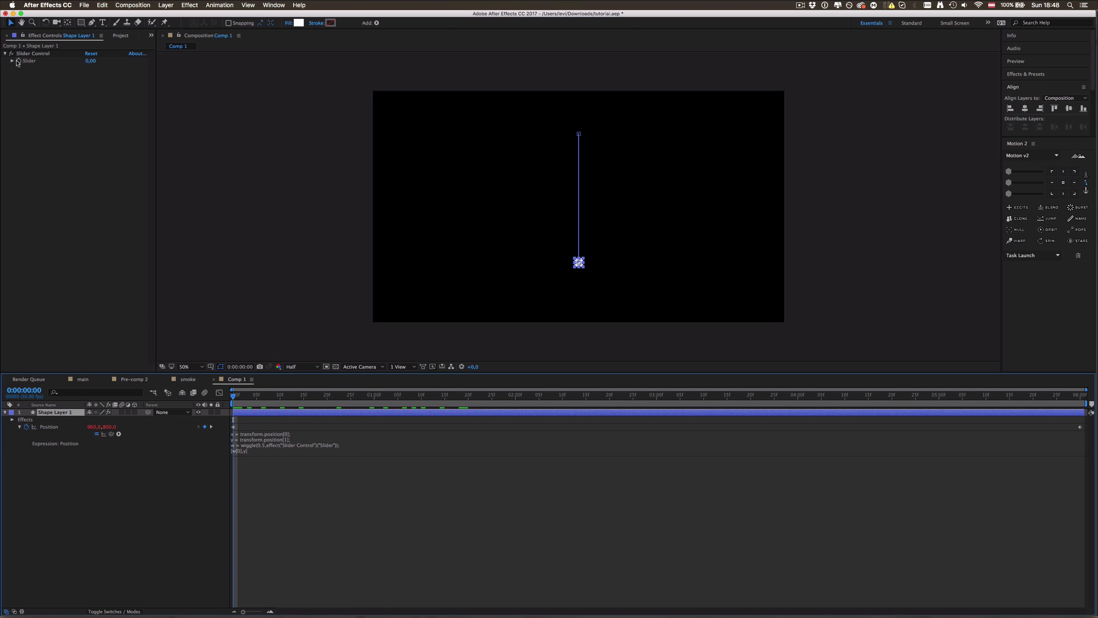
# - Set the Slider to 200 at 1 second and scrub to preview the wiggle
pyautogui.click(17, 59)
pyautogui.click(374, 395)
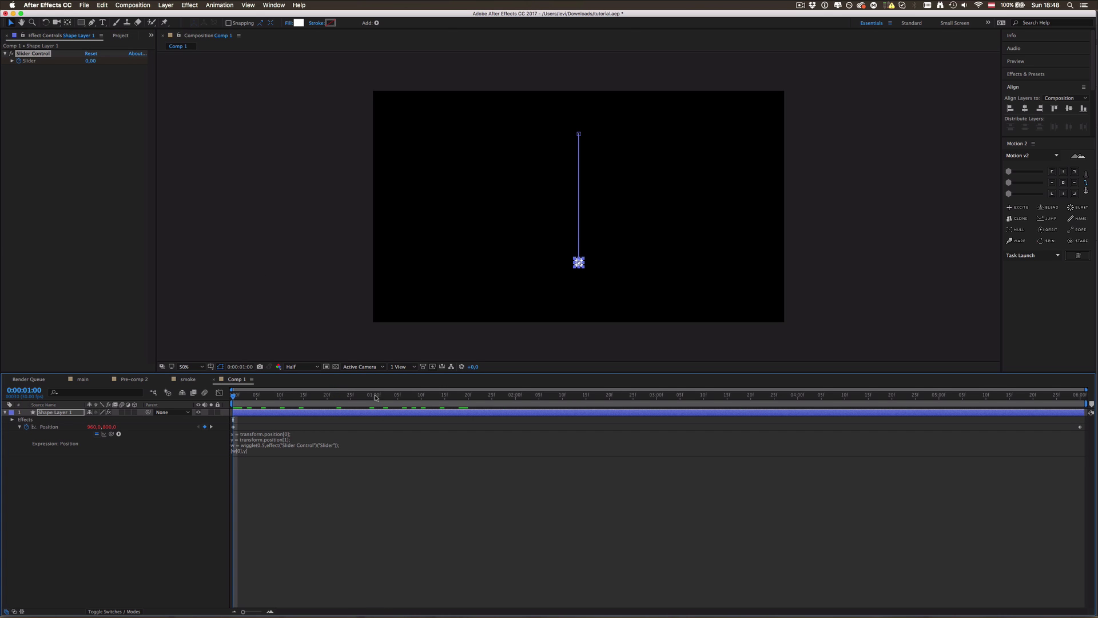
pyautogui.click(89, 61)
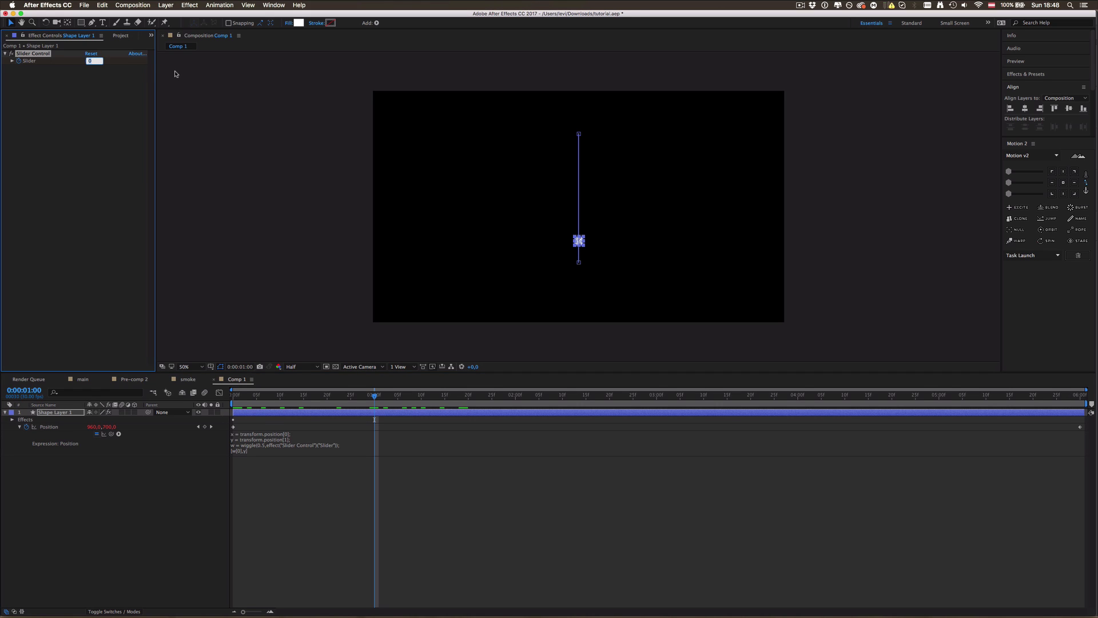
pyautogui.click(91, 60)
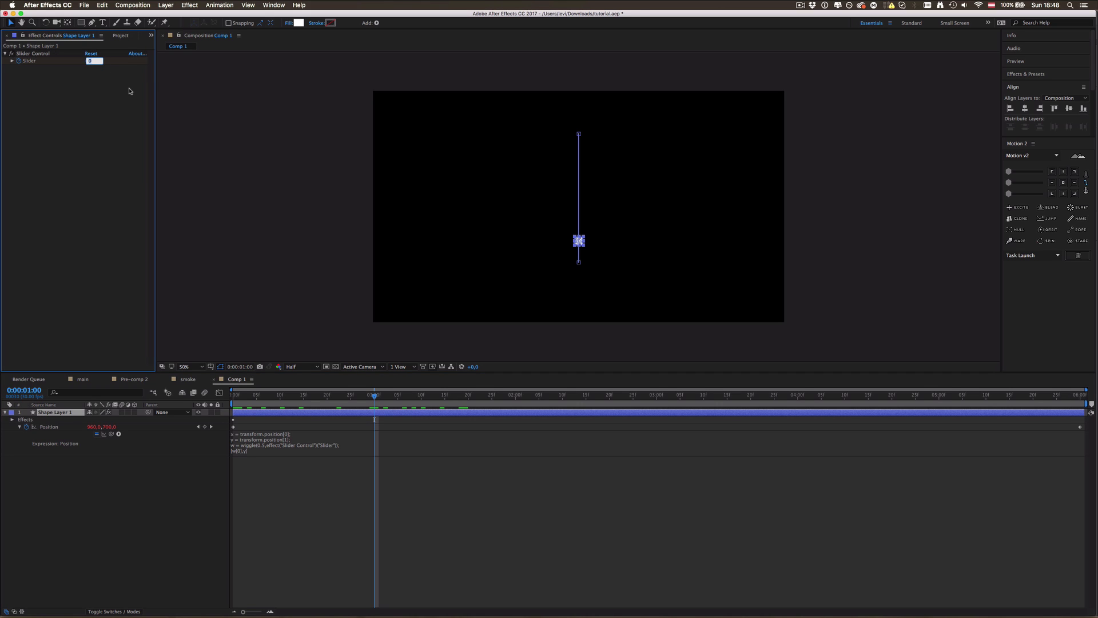
pyautogui.write('200')
pyautogui.press('Return')
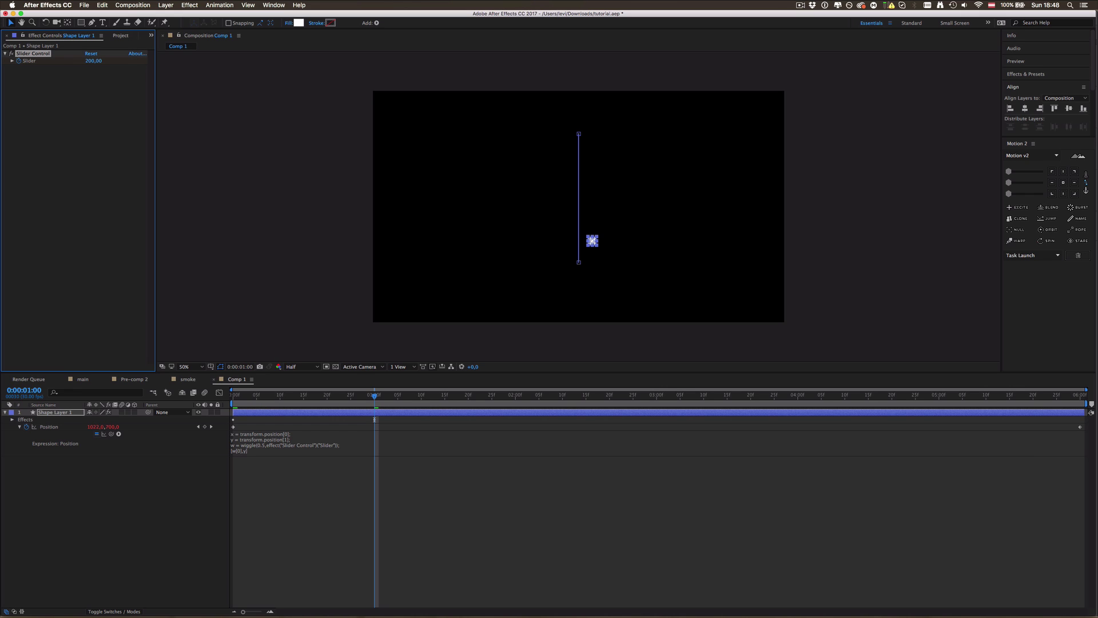
pyautogui.moveTo(373, 397); pyautogui.dragTo(224, 403)
pyautogui.press('/')
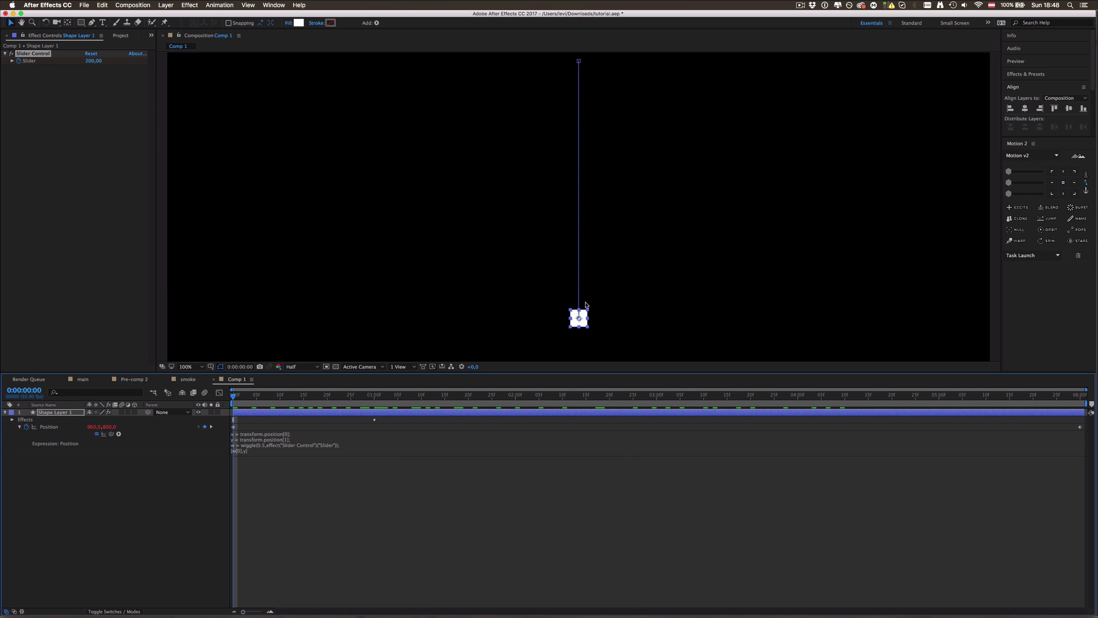
pyautogui.press(',')
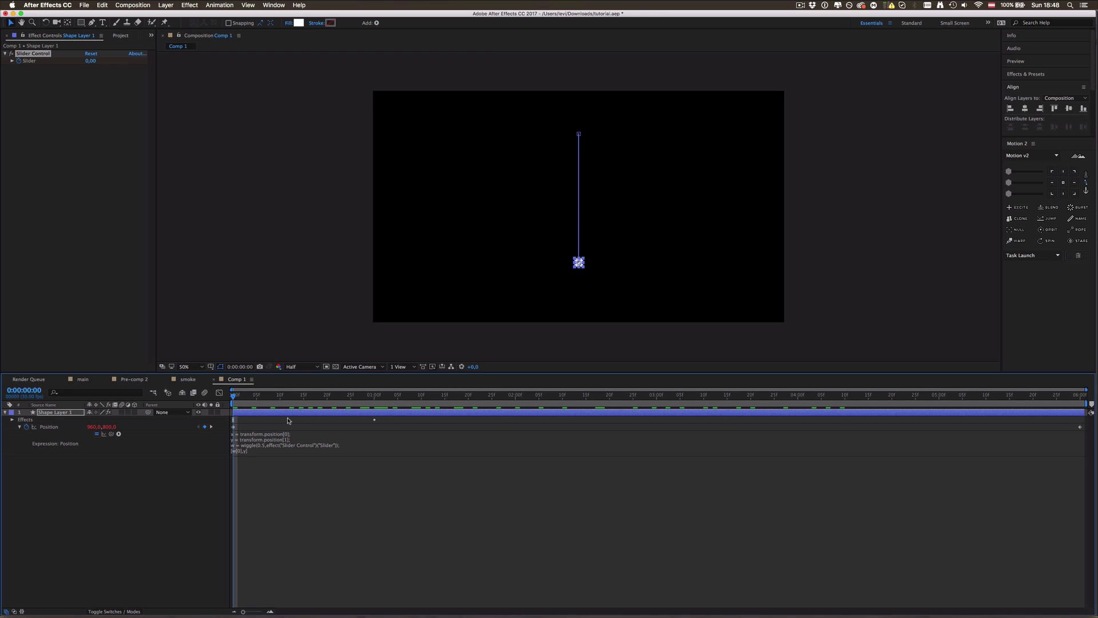
# - Reveal the Slider keyframes with U and move them to 1 and 2 seconds
pyautogui.click(281, 415)
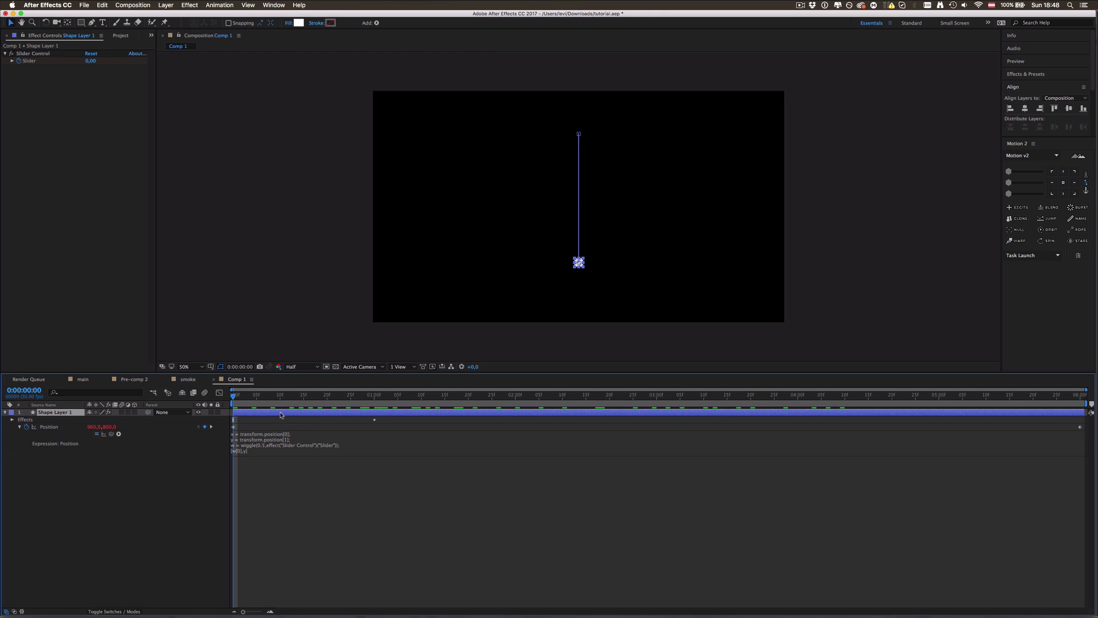
pyautogui.press('u')
pyautogui.click(374, 426)
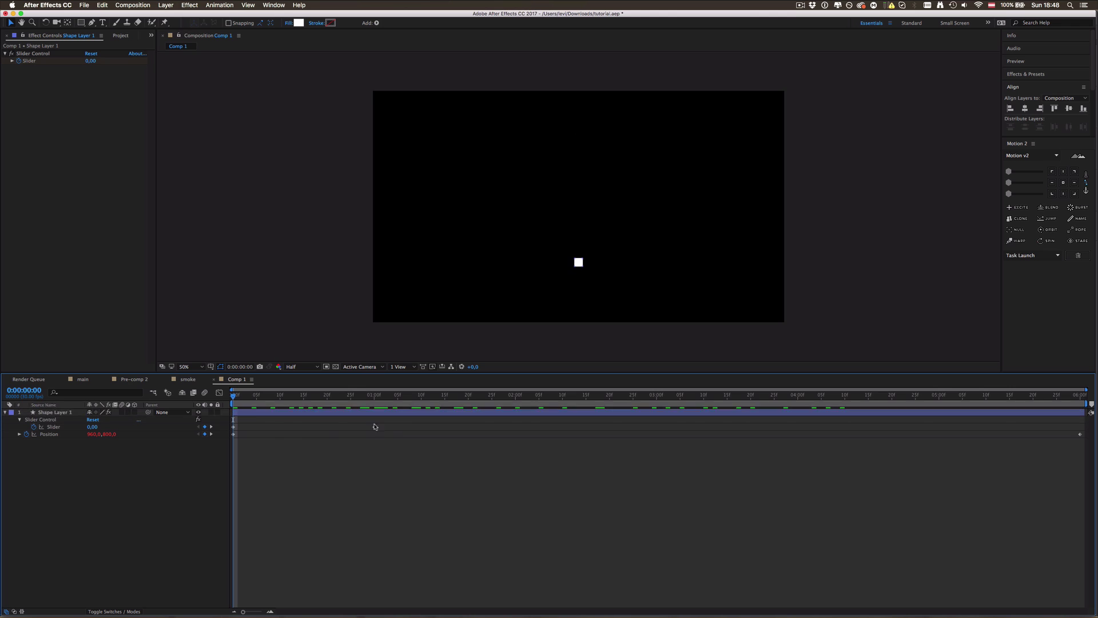
pyautogui.moveTo(235, 427); pyautogui.dragTo(374, 396)
pyautogui.click(374, 395)
pyautogui.click(326, 457)
pyautogui.click(578, 241)
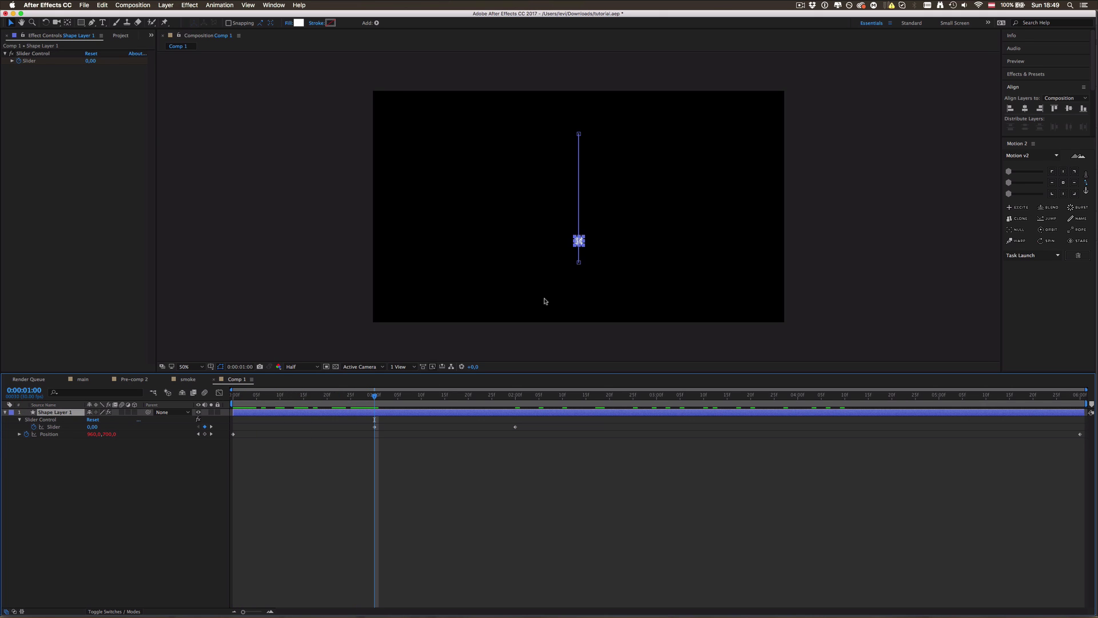
pyautogui.press('.')
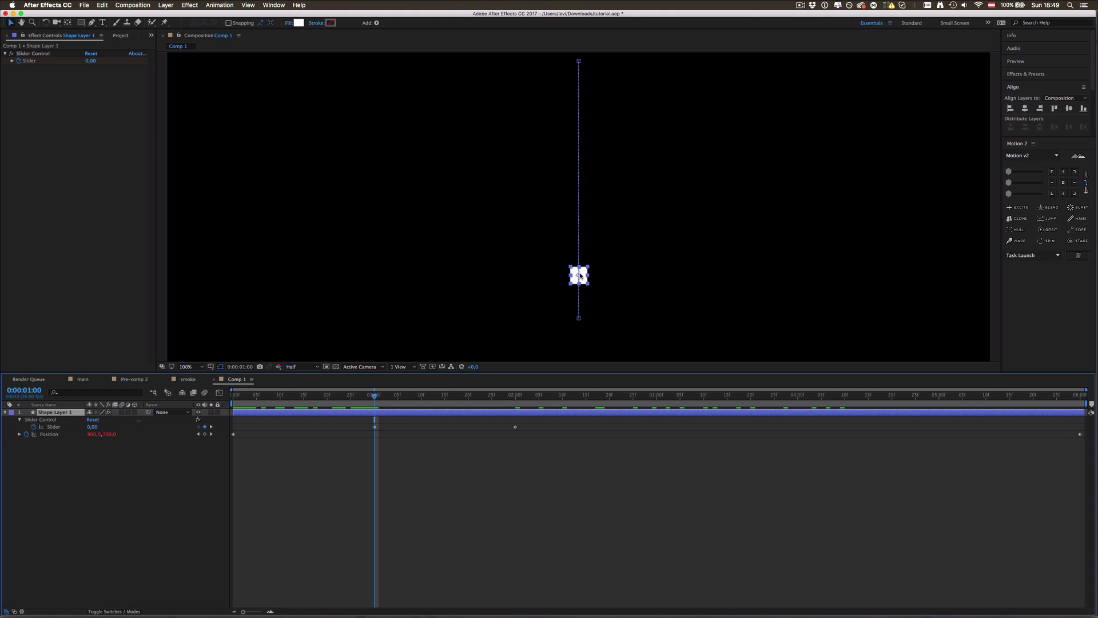
pyautogui.press(',')
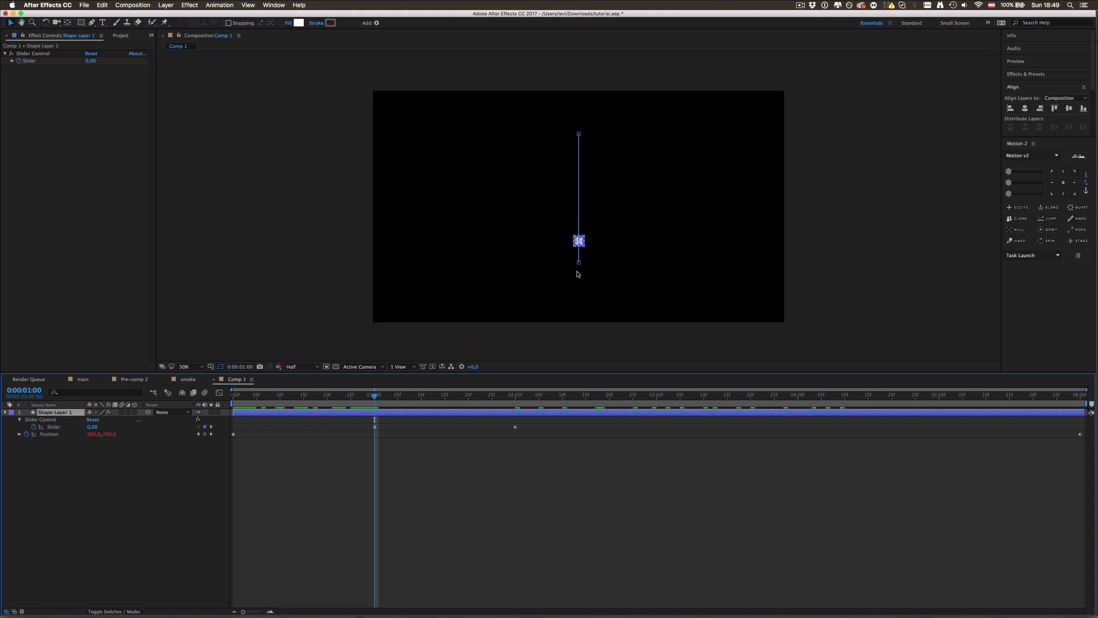
# - In the main comp, stretch the smoke layer down to meet the chimney
pyautogui.click(90, 380)
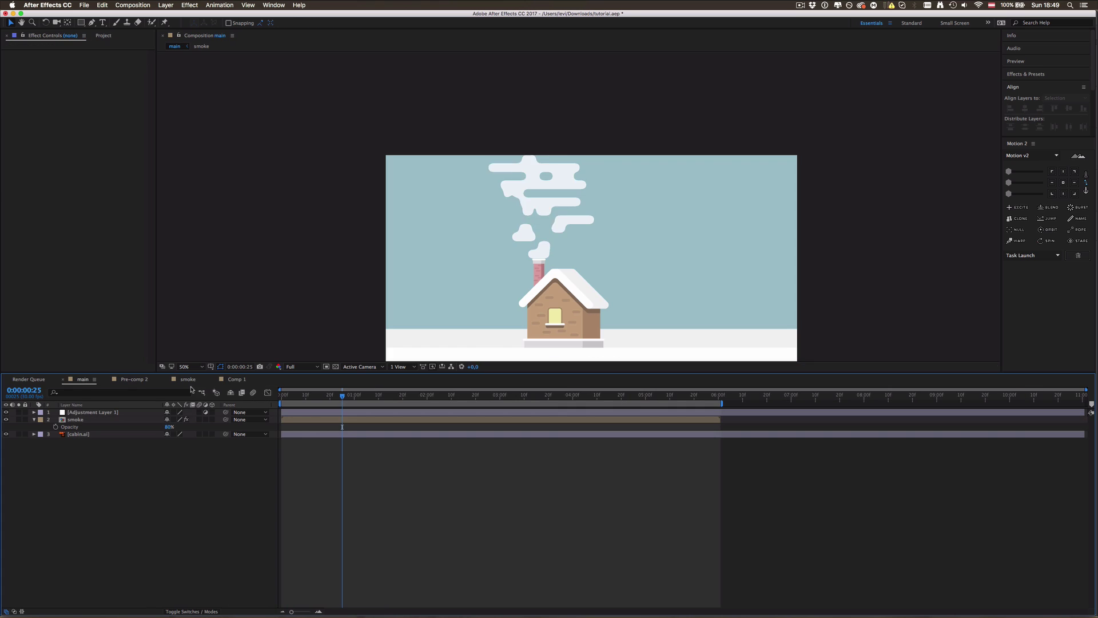
pyautogui.click(325, 419)
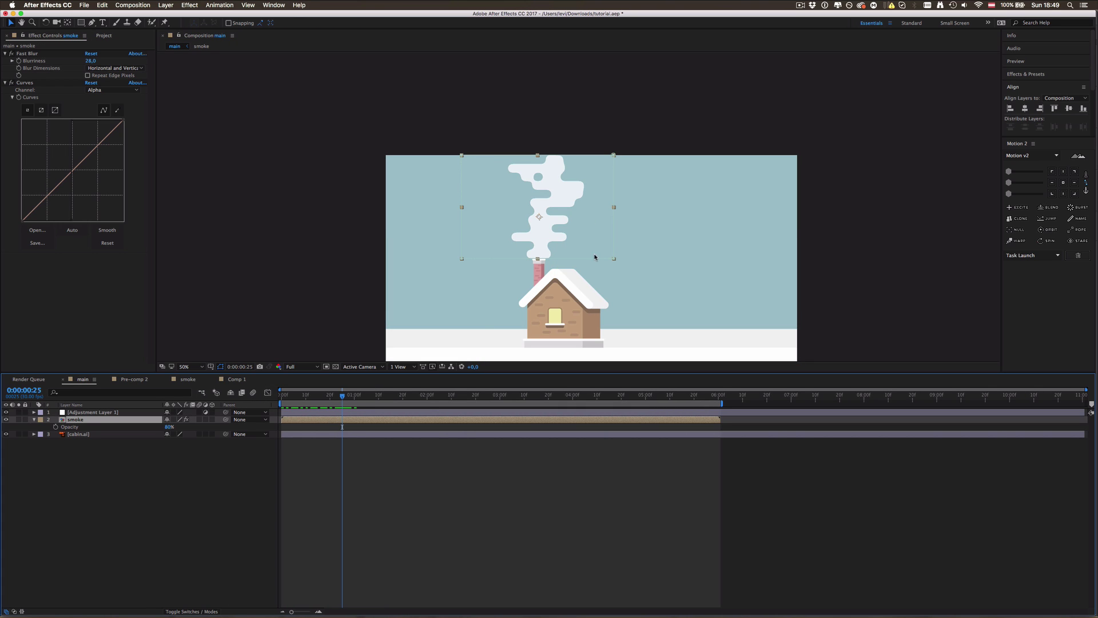
pyautogui.click(615, 260)
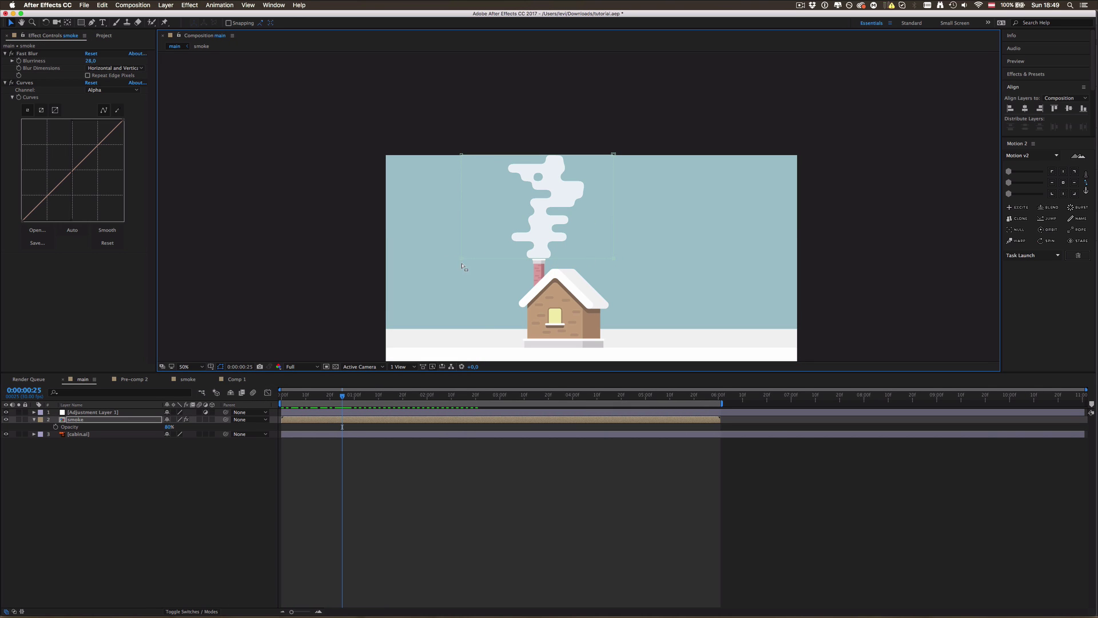
pyautogui.moveTo(464, 269); pyautogui.dragTo(463, 281)
pyautogui.press('.')
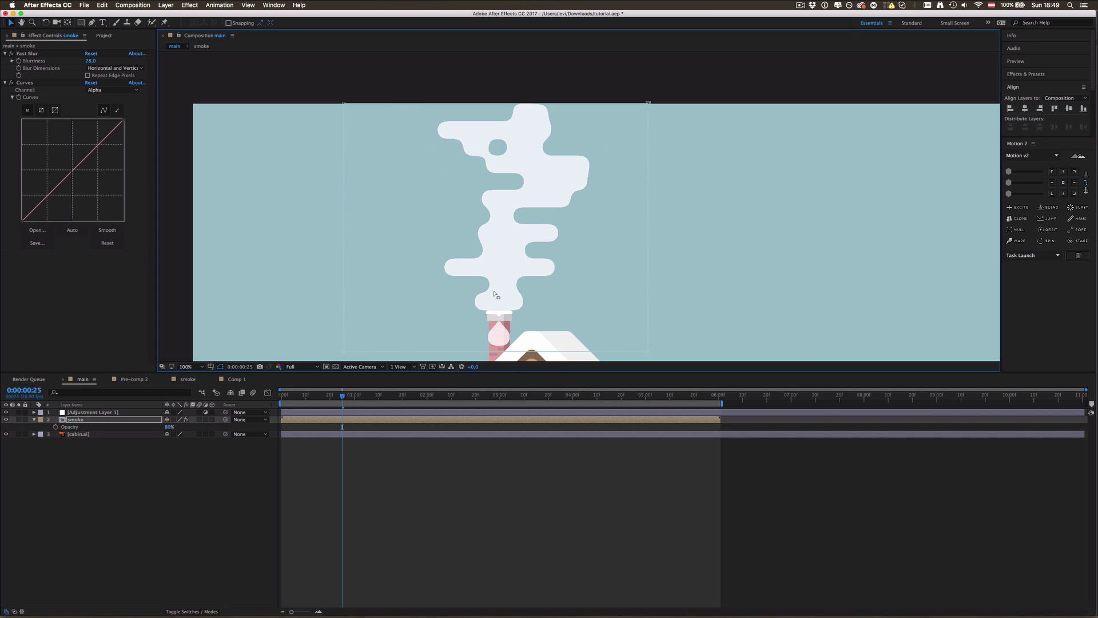
pyautogui.press(',')
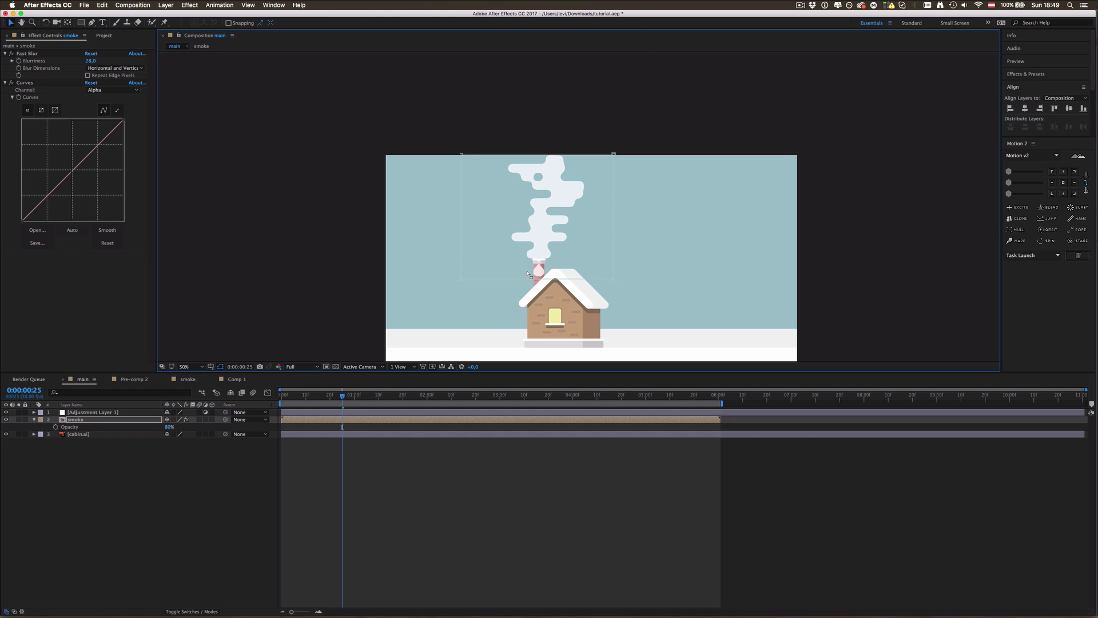
# - Shift Comp 1's Slider keyframes to 0 and 1 second and preview the smoke
pyautogui.click(236, 379)
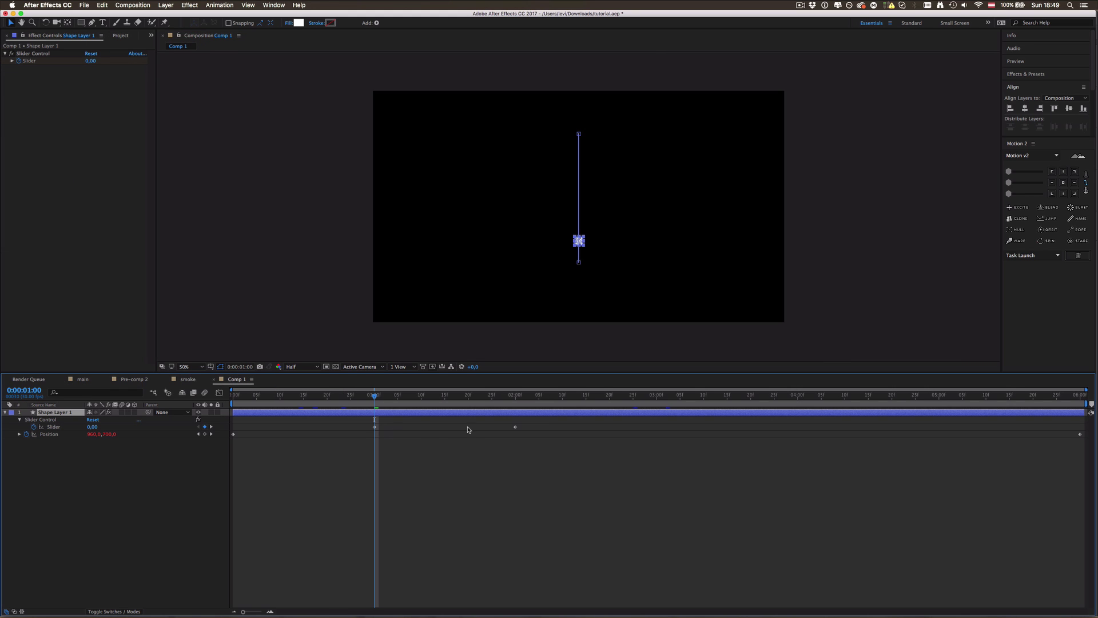
pyautogui.moveTo(371, 427); pyautogui.dragTo(230, 428)
pyautogui.click(81, 380)
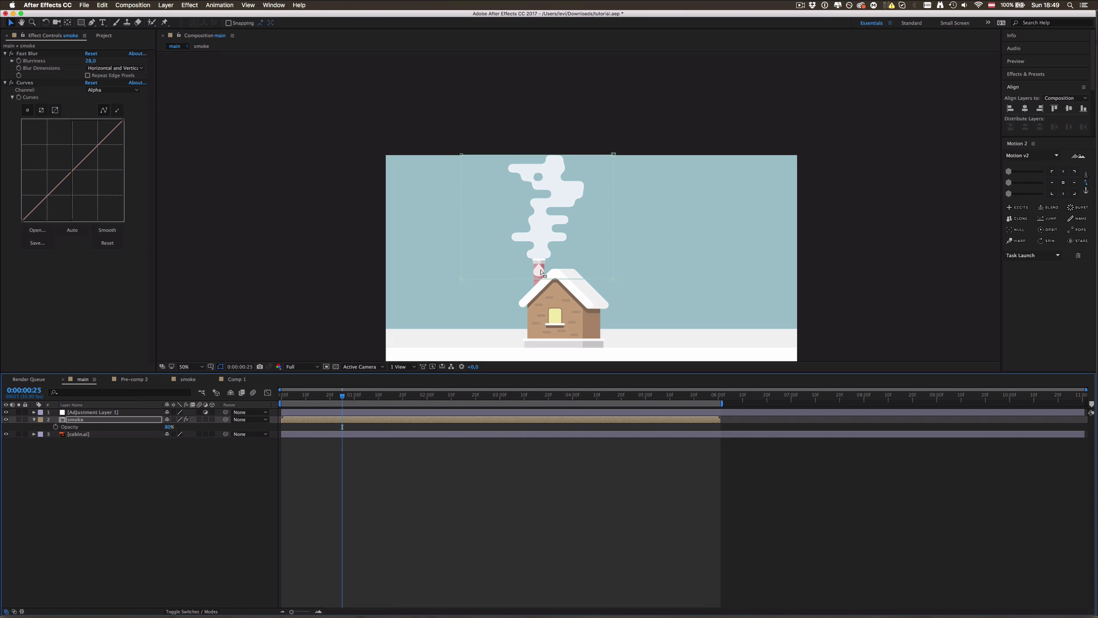
pyautogui.click(415, 472)
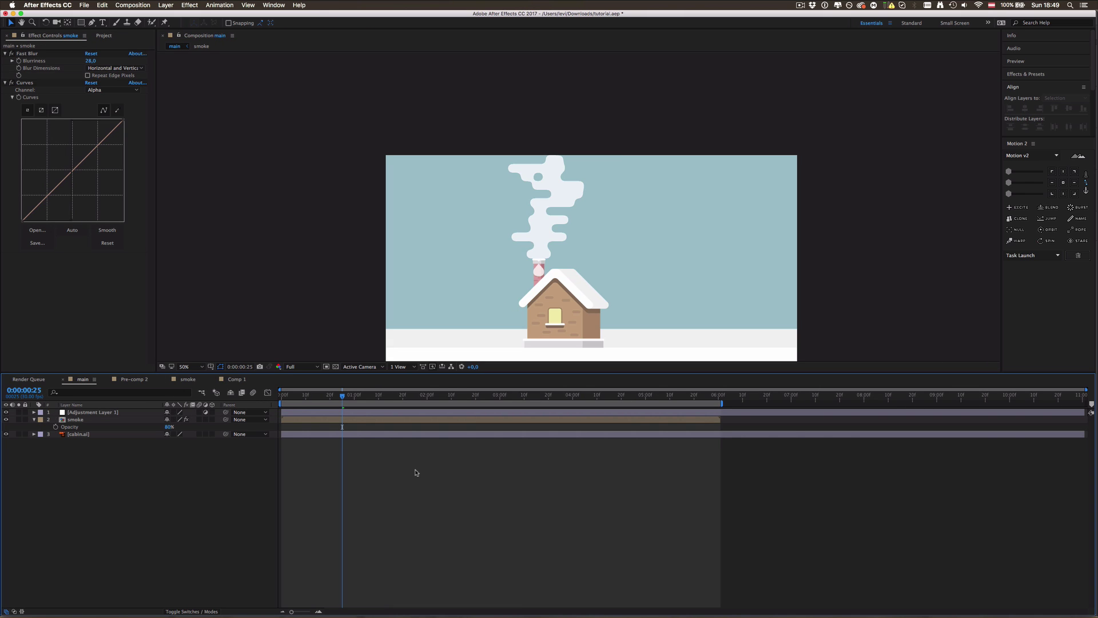
pyautogui.press('space')
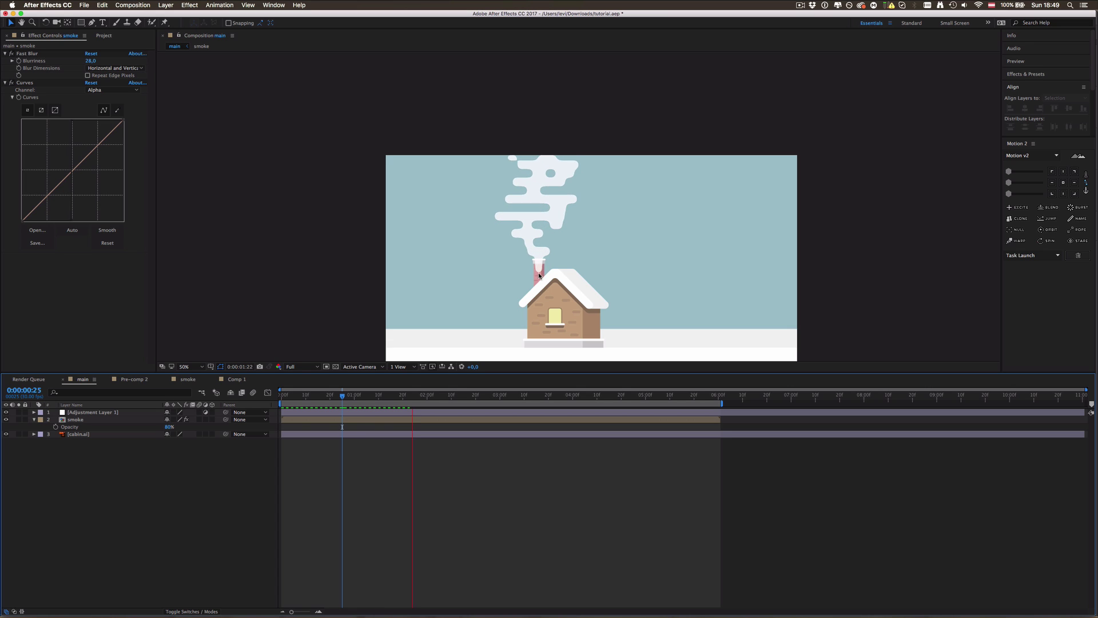
pyautogui.press('space')
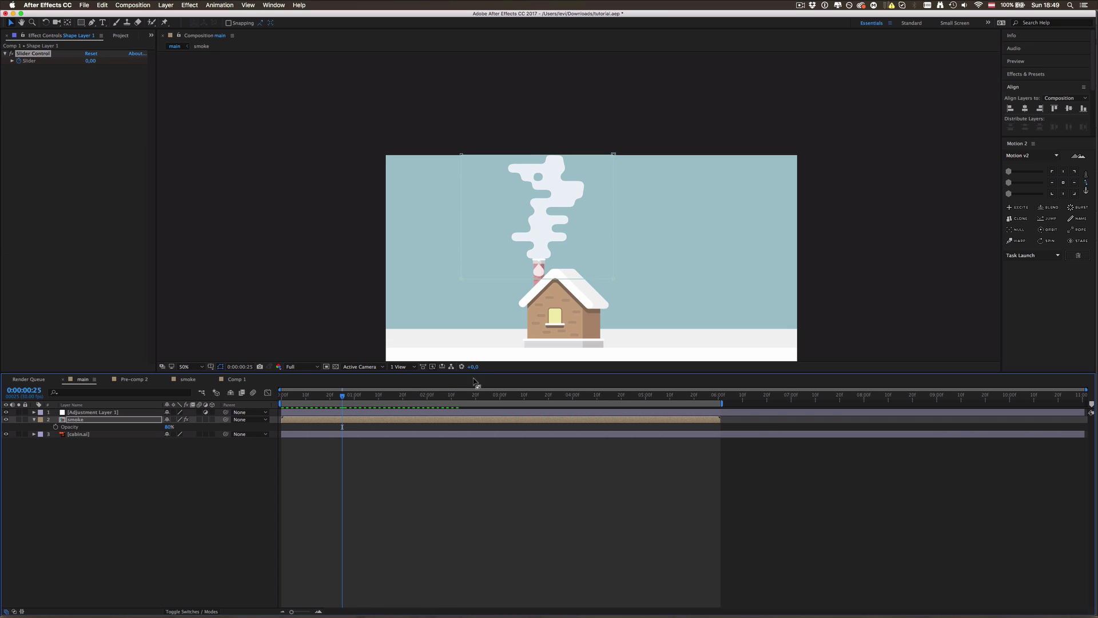
pyautogui.click(449, 438)
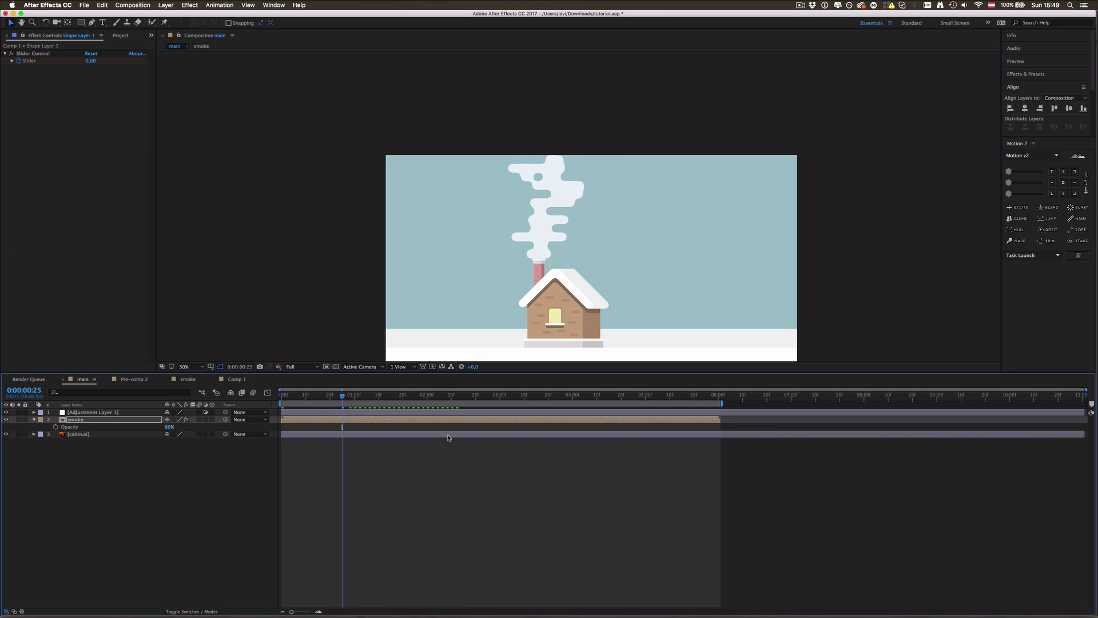
pyautogui.press('space')
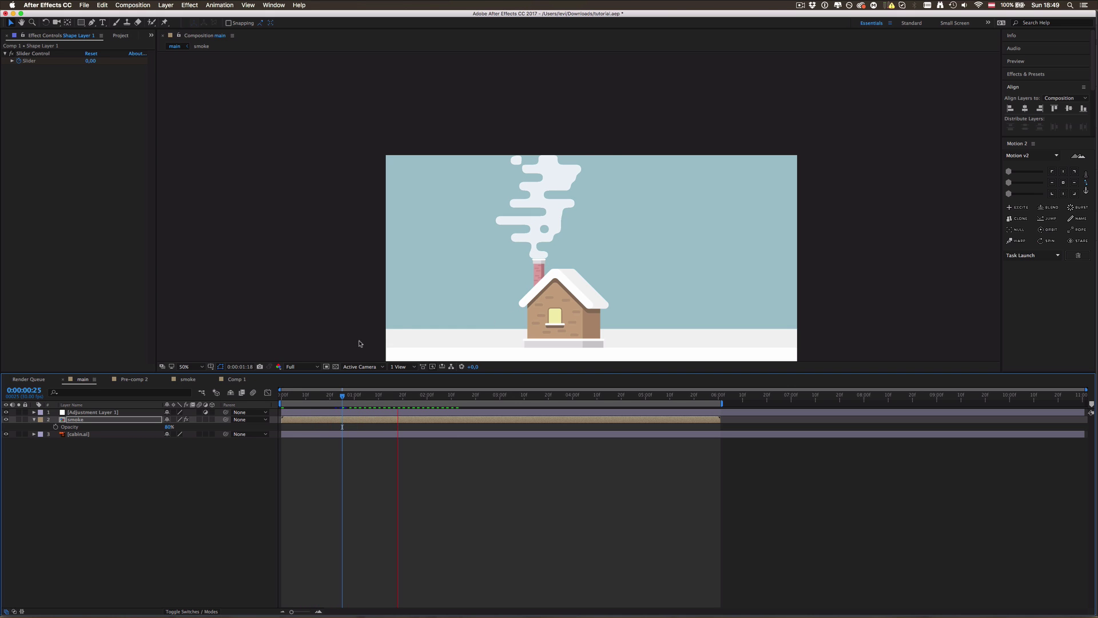
pyautogui.click(236, 379)
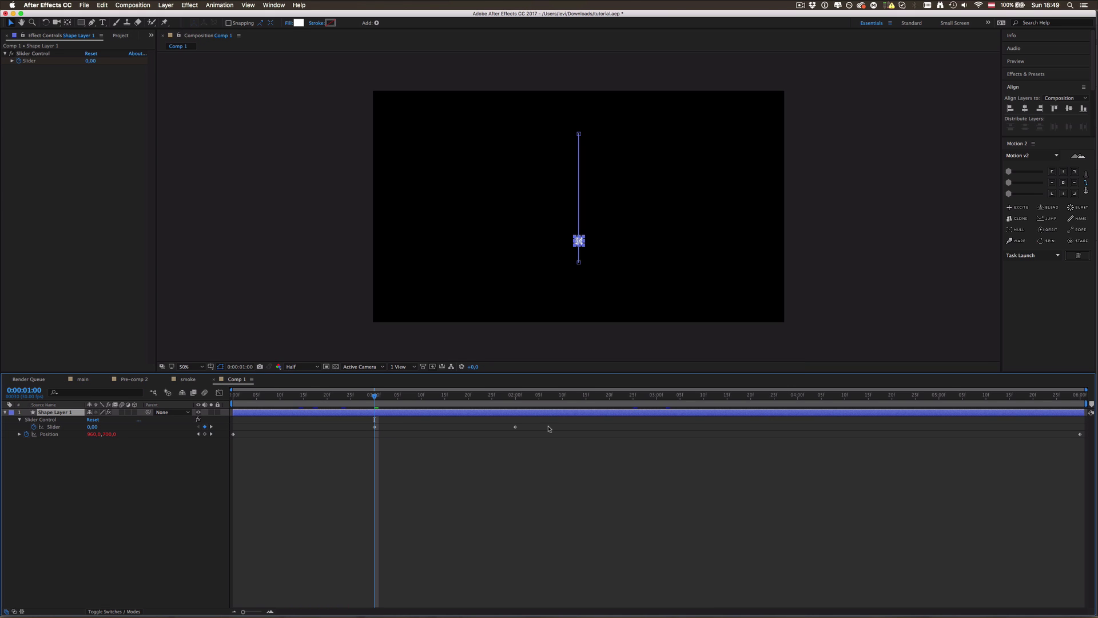
# - Reveal Shape Layer 1's Scale property, briefly checking the main cabin composition
pyautogui.moveTo(549, 428)
pyautogui.mouseDown()
pyautogui.moveTo(403, 438)
pyautogui.moveTo(402, 420)
pyautogui.mouseUp()
pyautogui.click(319, 424)
pyautogui.press('s')
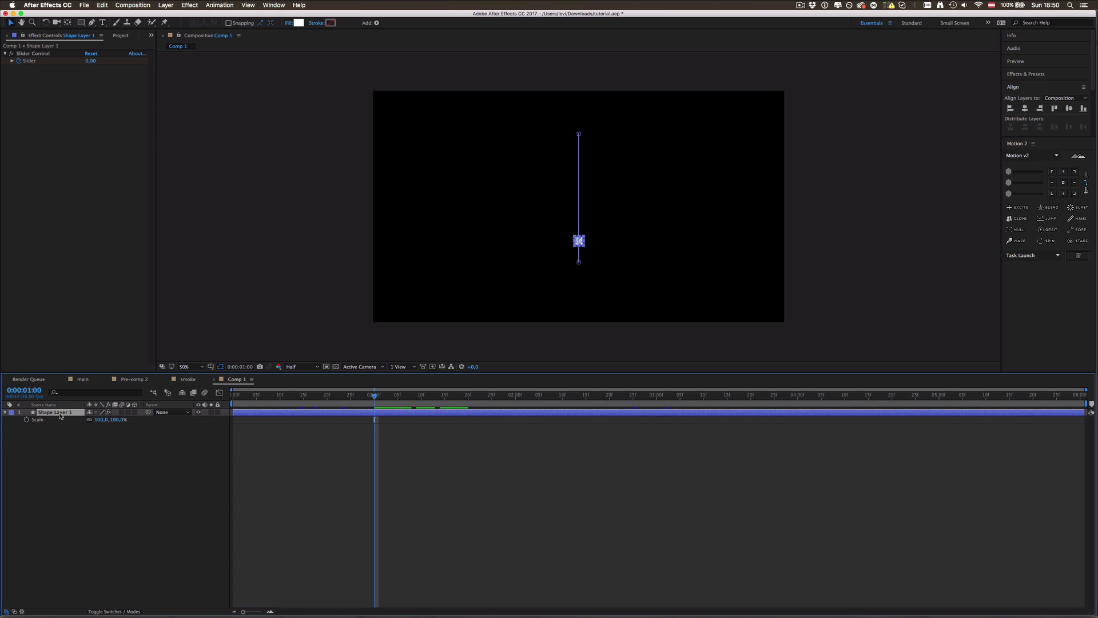
pyautogui.click(363, 476)
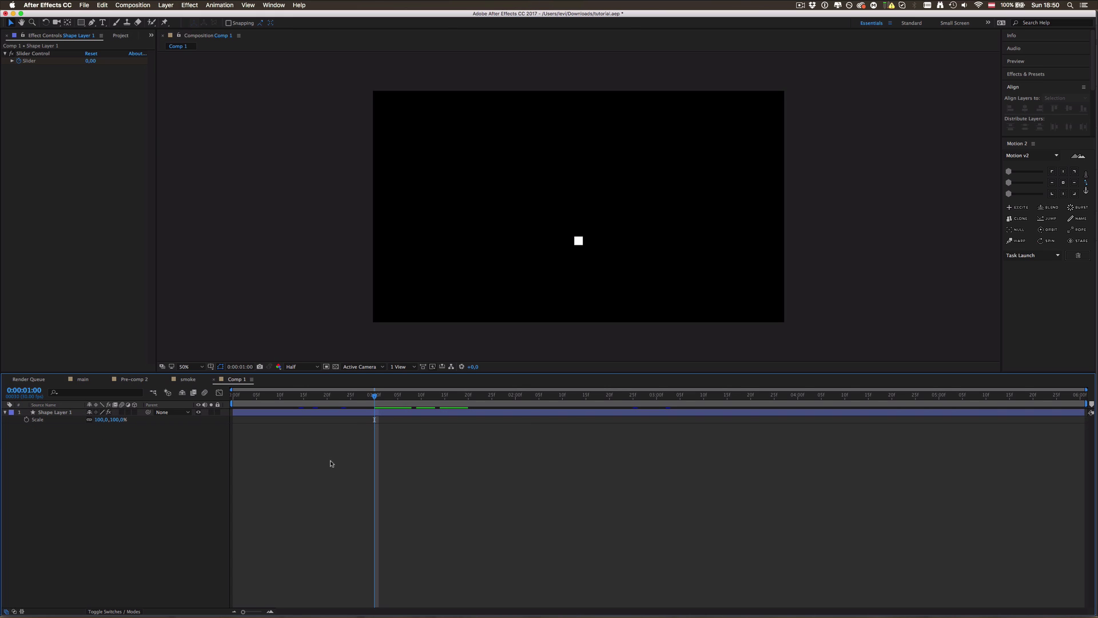
pyautogui.click(83, 379)
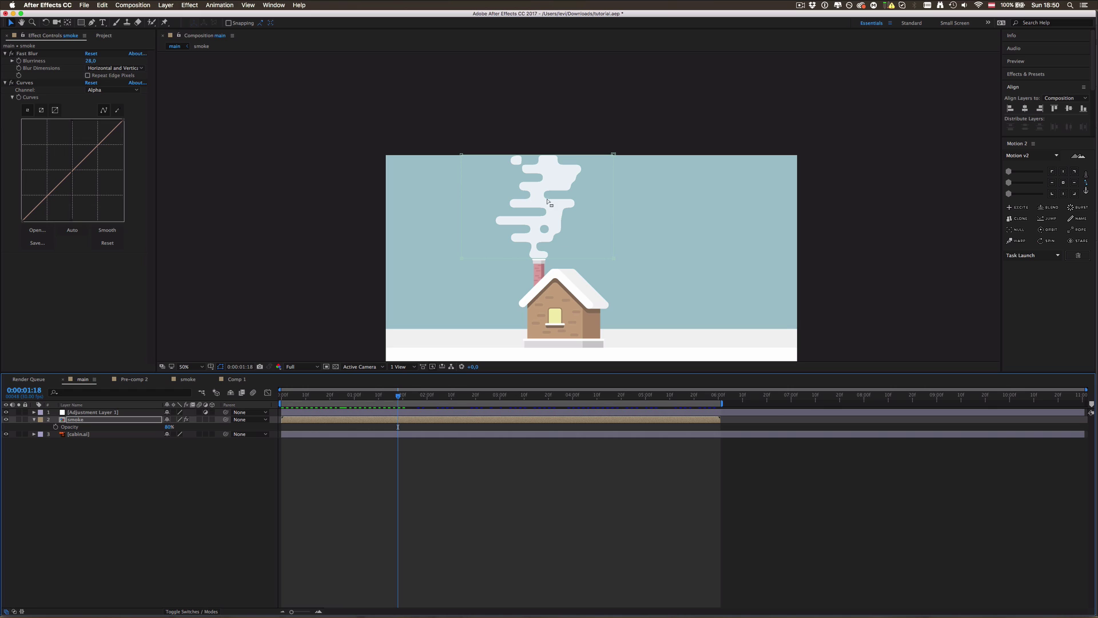
pyautogui.click(236, 378)
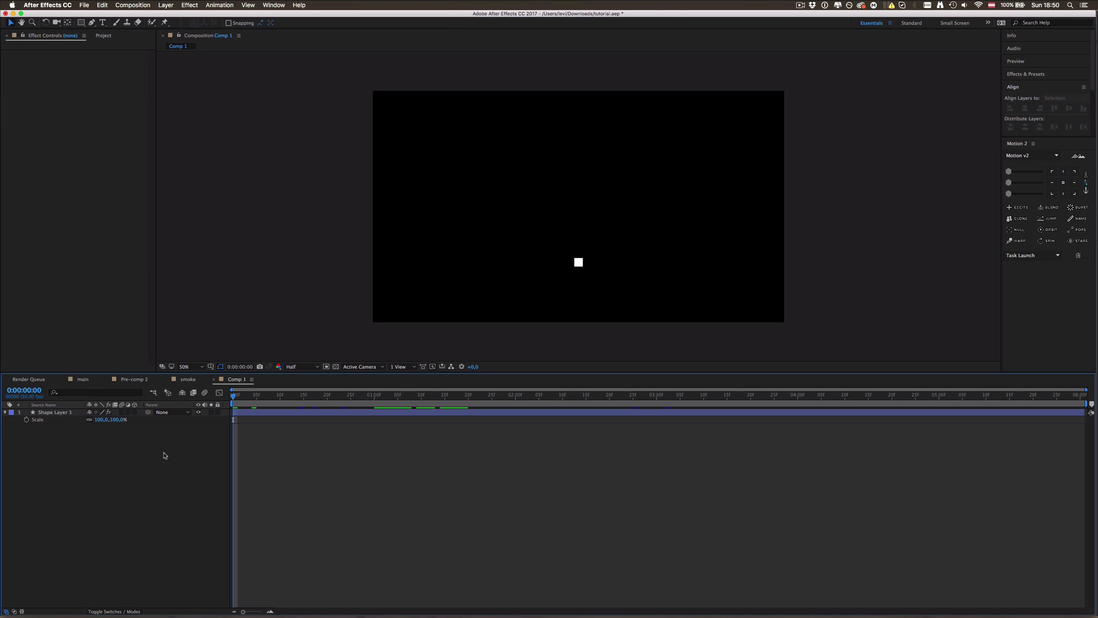
# - Keyframe Scale and set the horizontal scale to 200% at six seconds
pyautogui.click(26, 419)
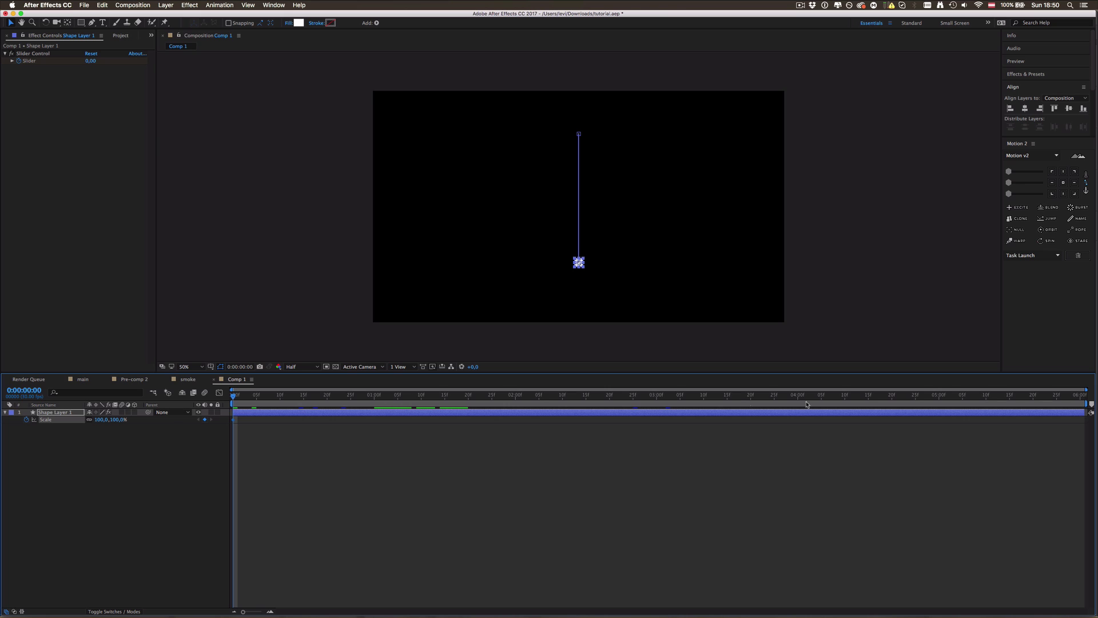
pyautogui.click(1079, 394)
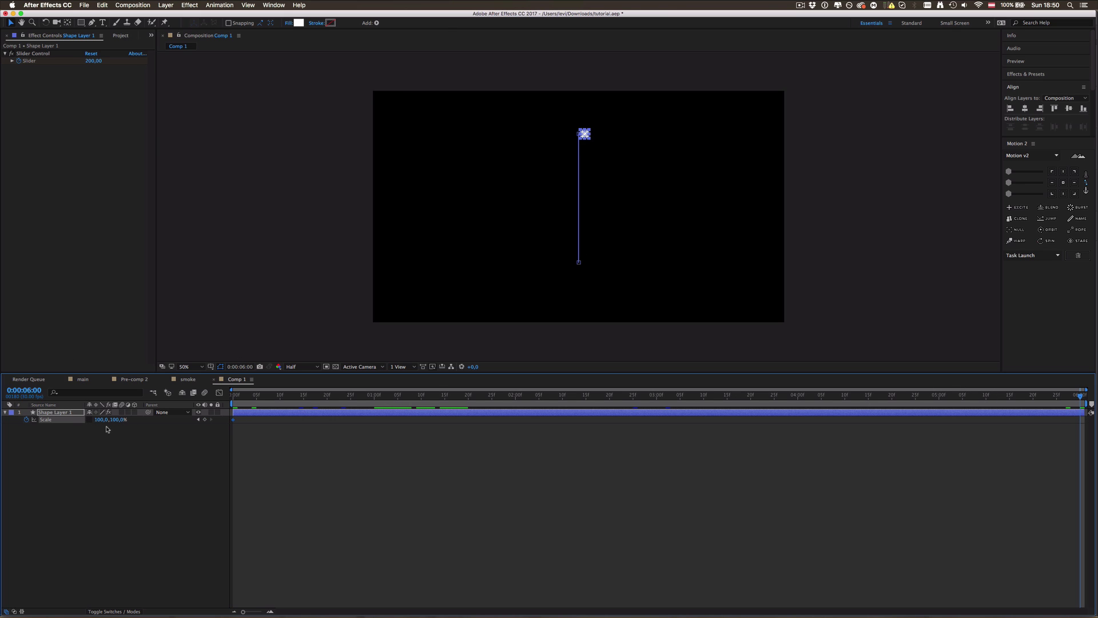
pyautogui.moveTo(103, 420); pyautogui.dragTo(135, 421)
pyautogui.click(102, 420)
pyautogui.write('200')
pyautogui.press('Return')
# - Set the horizontal scale to 70% at 0:00 and preview the widening shape
pyautogui.moveTo(239, 396); pyautogui.dragTo(232, 396)
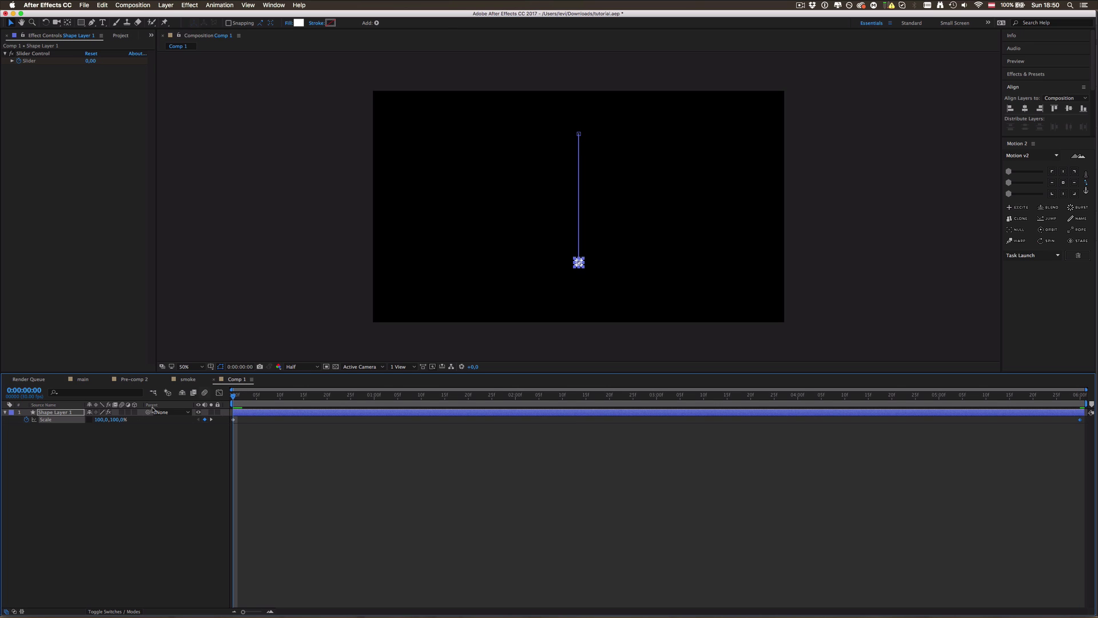
pyautogui.click(103, 420)
pyautogui.write('7')
pyautogui.press('Return')
pyautogui.click(289, 471)
pyautogui.press('space')
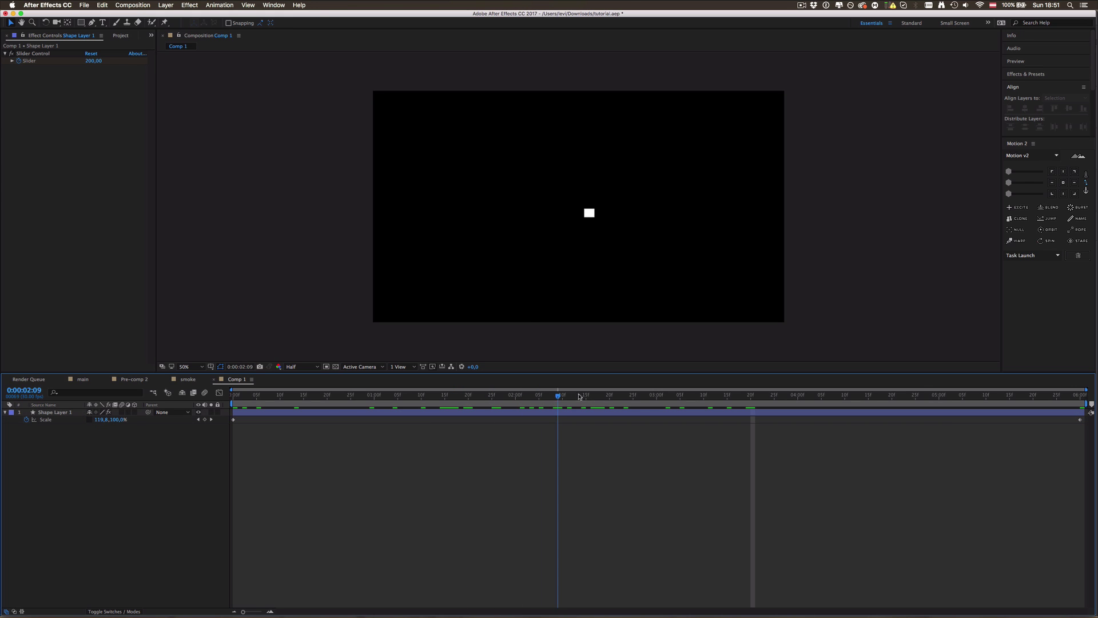
pyautogui.moveTo(491, 396); pyautogui.dragTo(200, 435)
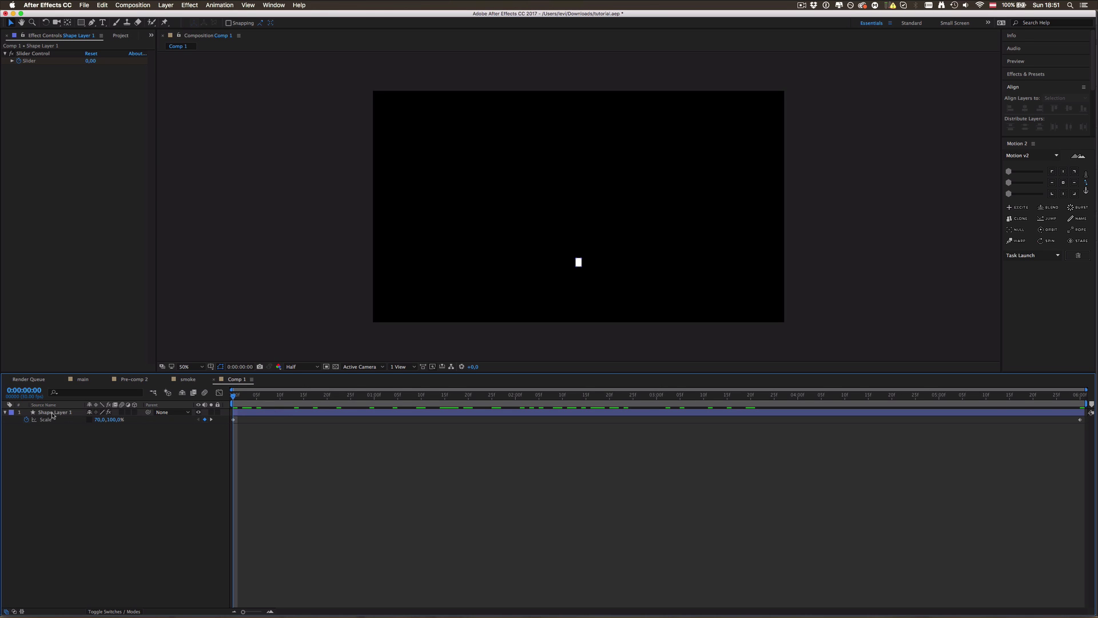
# - Copy the Position wiggle expression and paste it as an expression on Scale
pyautogui.click(53, 413)
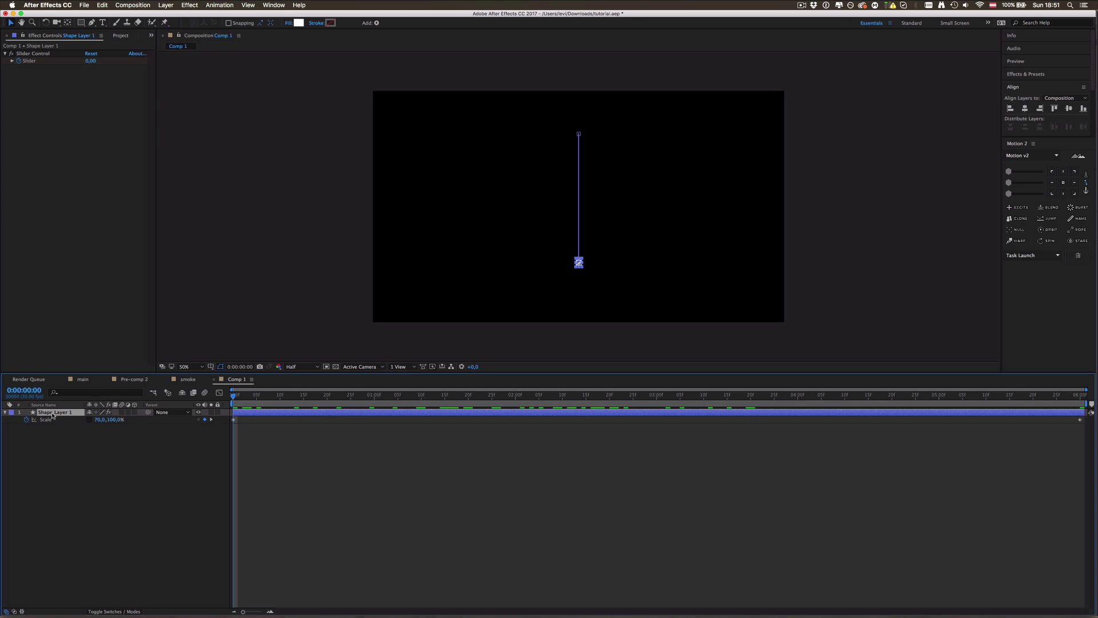
pyautogui.press('p')
pyautogui.write('x = transform.position[0]; y = transform.position[1]; w = wiggle(0.5,effect("Slider Control")("Slider")); [w[0],y]')
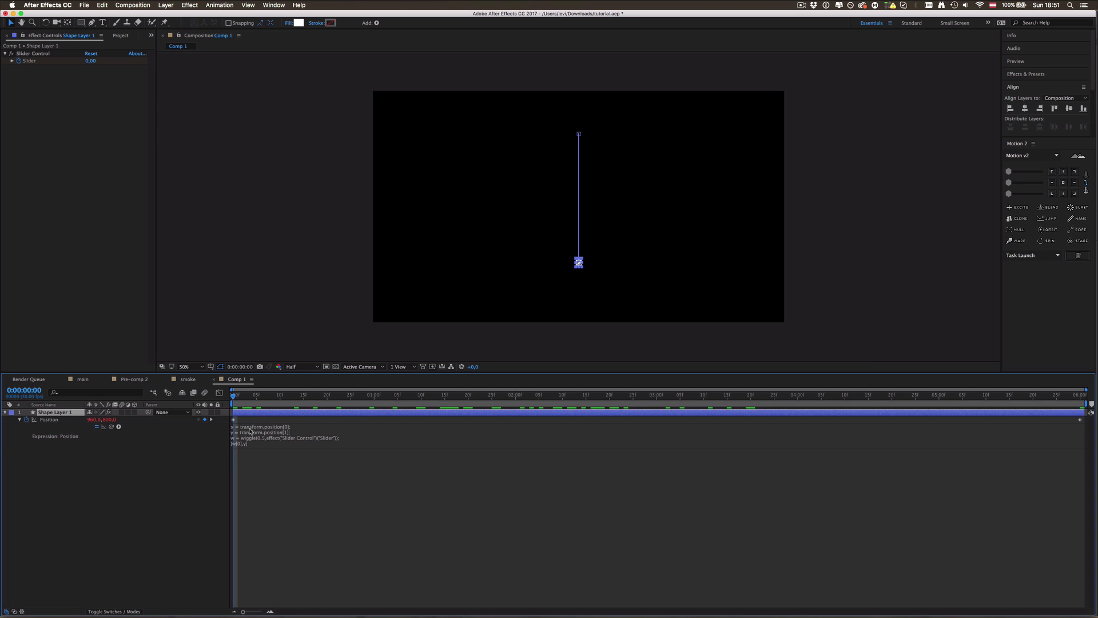
pyautogui.click(250, 432)
pyautogui.click(269, 466)
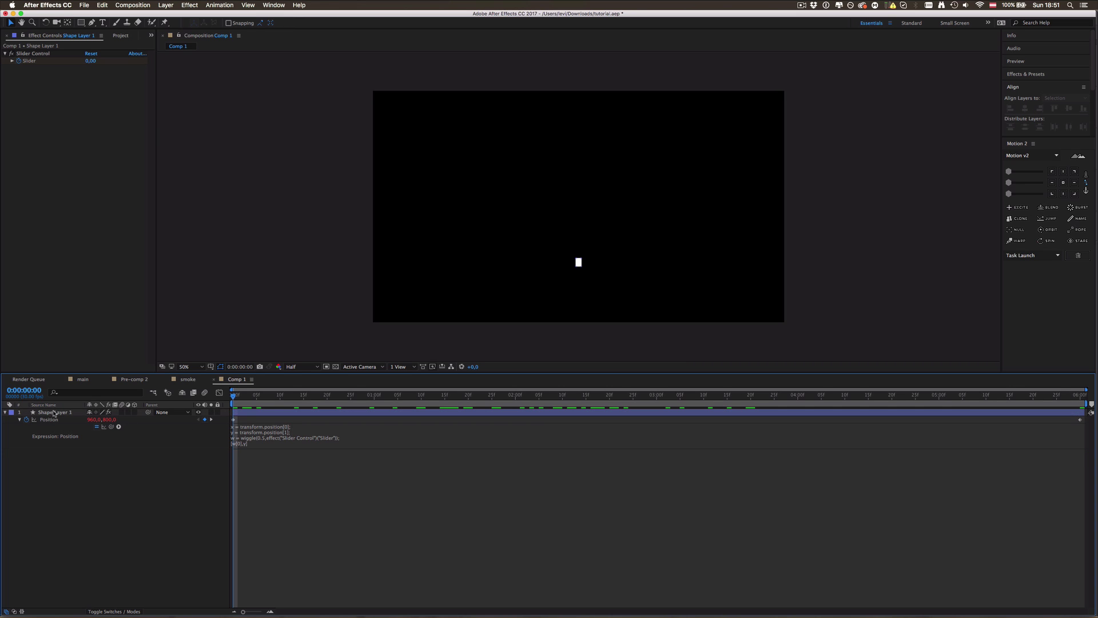
pyautogui.click(54, 412)
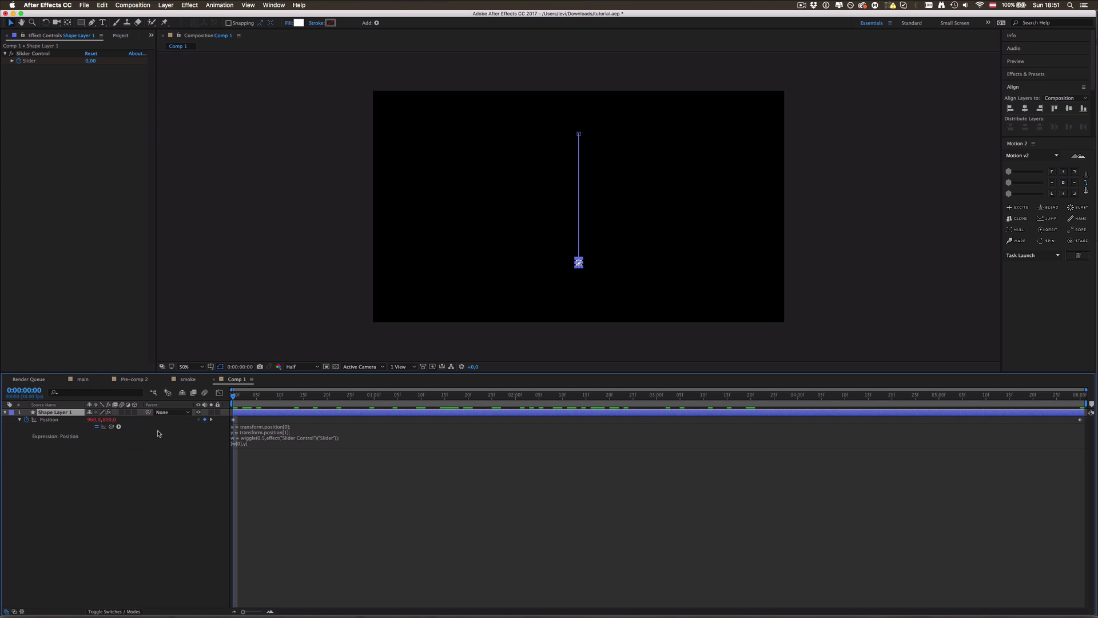
pyautogui.press('s')
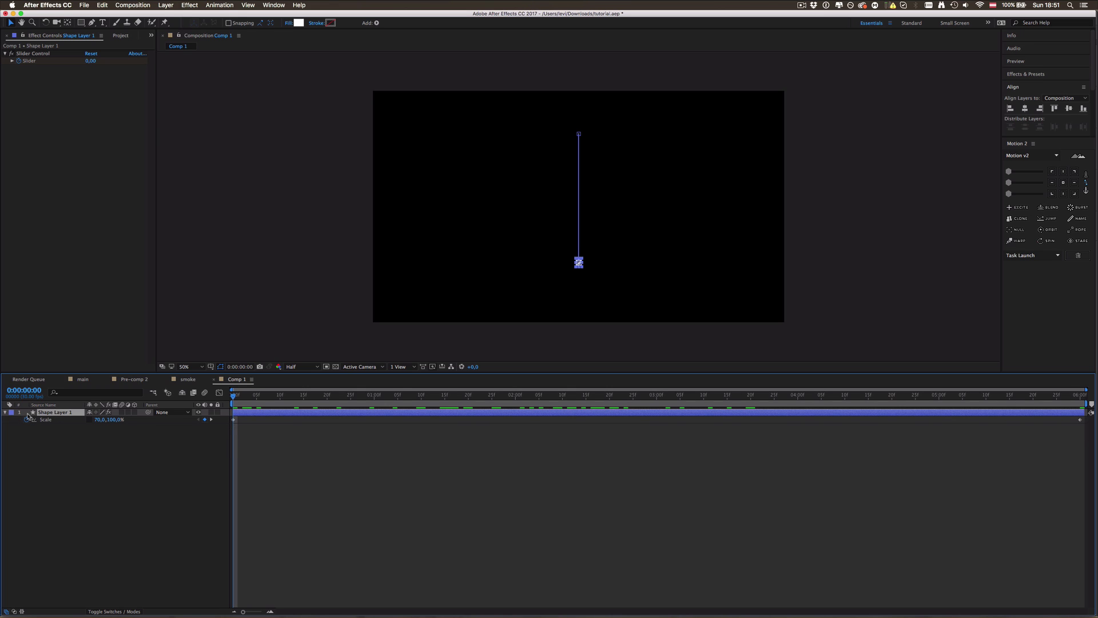
pyautogui.keyDown('alt'); pyautogui.click(26, 419); pyautogui.keyUp('alt')
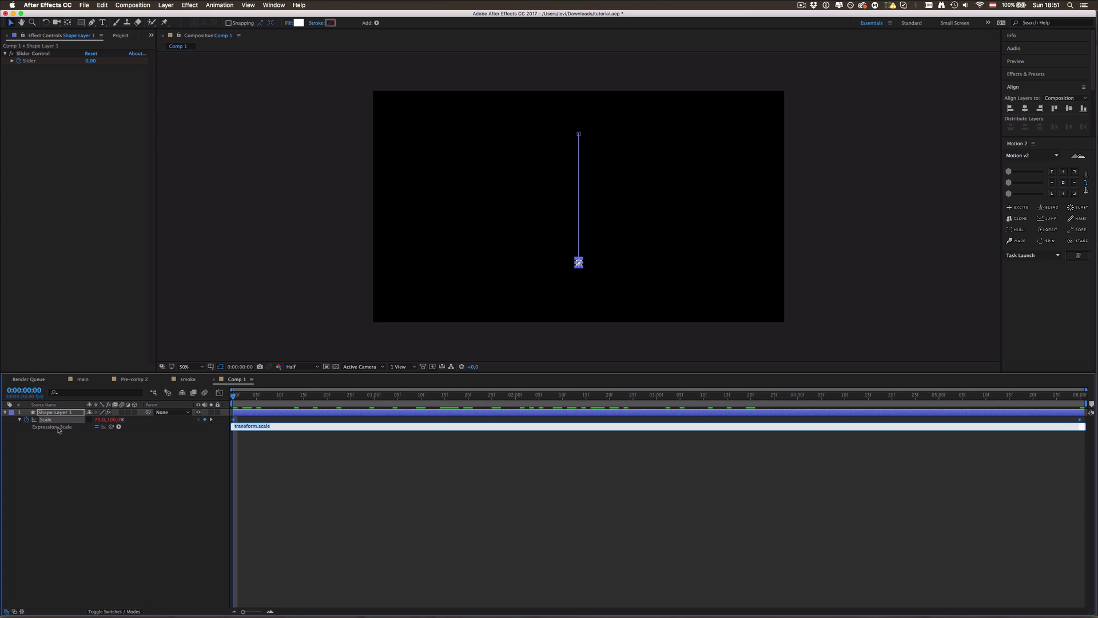
pyautogui.write('x = transform.position[0];')
pyautogui.click(257, 444)
# - Edit the Scale expression to use scale, removing the slider reference, then preview
pyautogui.click(260, 426)
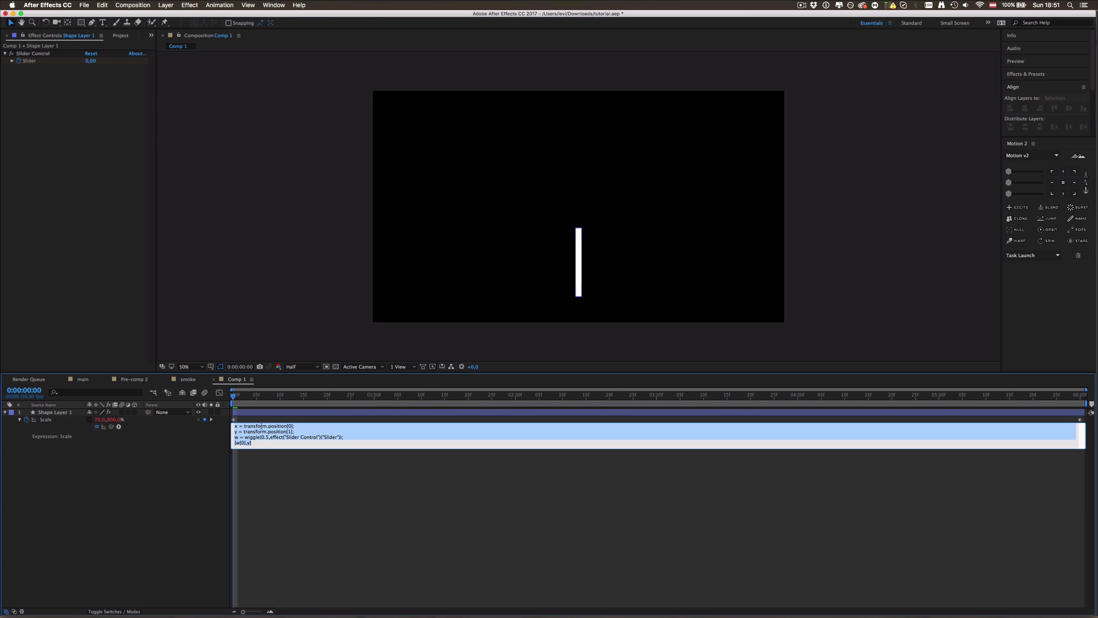
pyautogui.click(271, 428)
pyautogui.moveTo(268, 426); pyautogui.dragTo(287, 426)
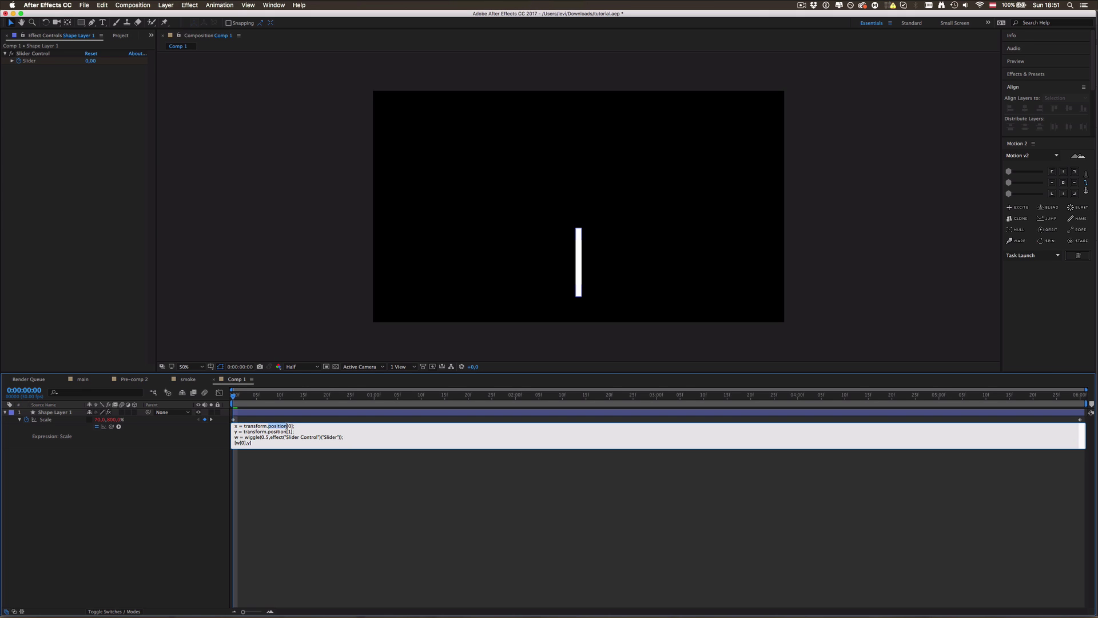
pyautogui.write('scale')
pyautogui.write('e')
pyautogui.moveTo(268, 431); pyautogui.dragTo(285, 431)
pyautogui.write('scale')
pyautogui.moveTo(271, 436); pyautogui.dragTo(342, 436)
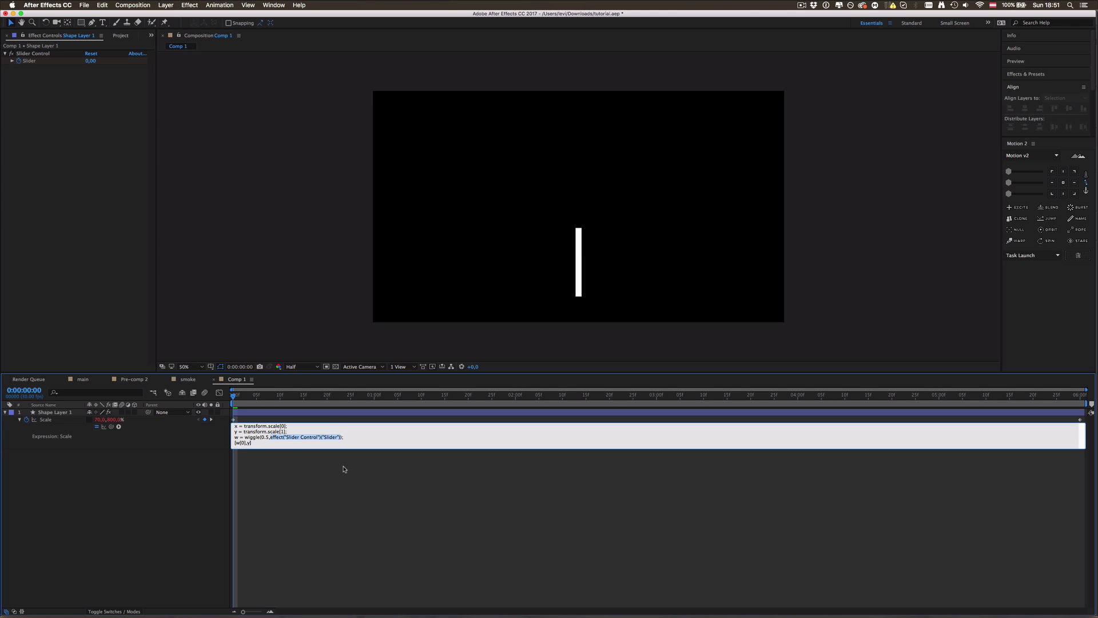
pyautogui.press('BackSpace')
pyautogui.click(380, 495)
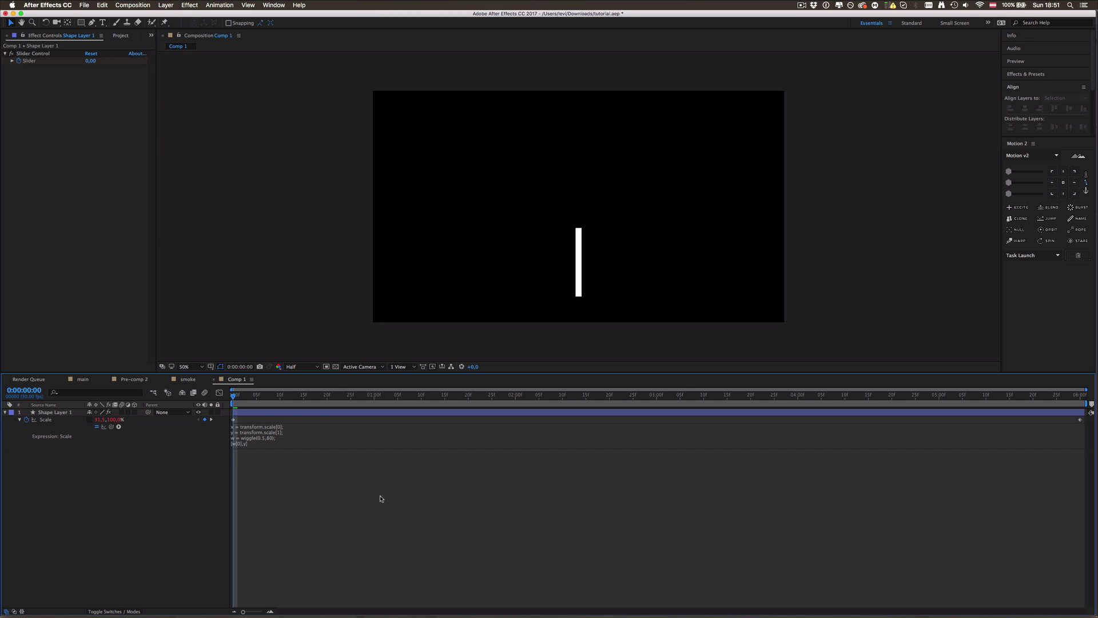
pyautogui.press('space')
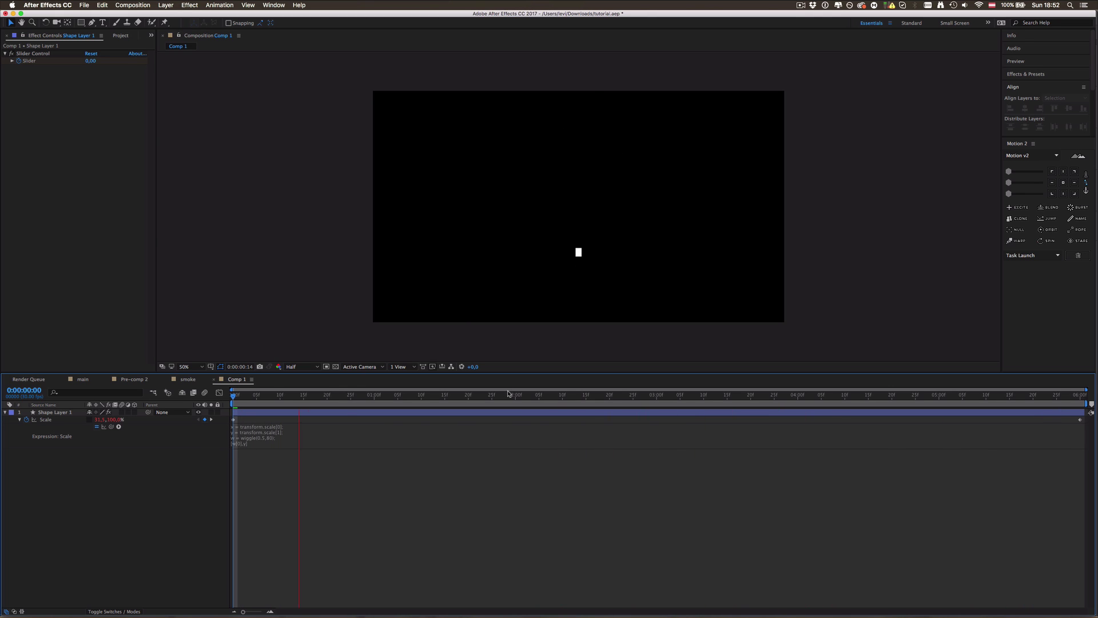
# - Duplicate Shape Layer 1 at 0:00 and preview both shapes at 100%
pyautogui.press('space')
pyautogui.click(362, 414)
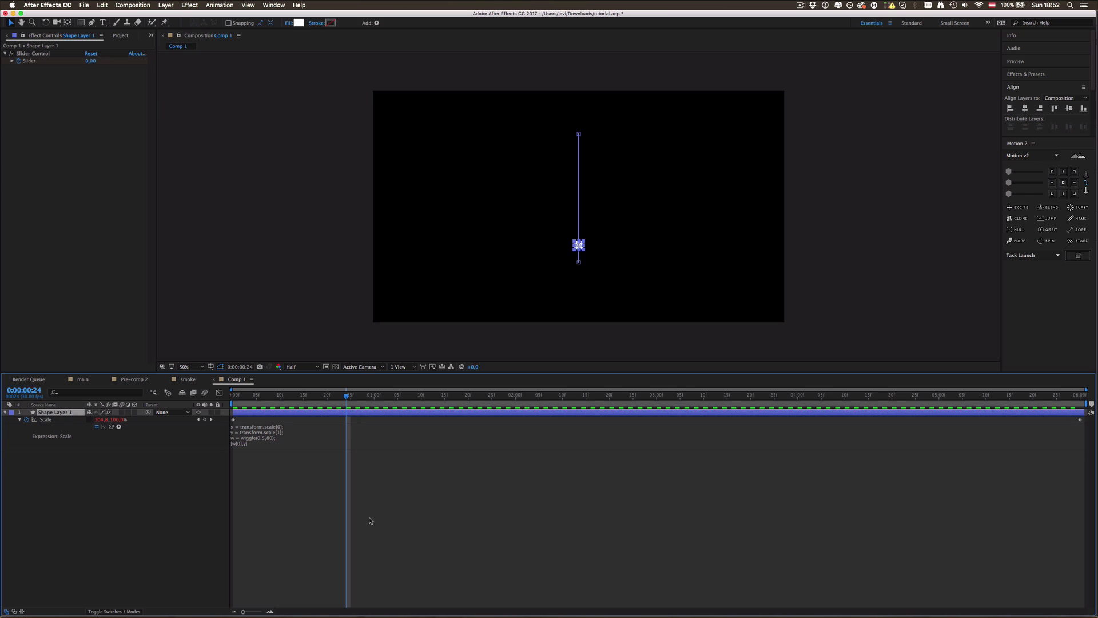
pyautogui.click(370, 520)
pyautogui.click(332, 395)
pyautogui.press('Home')
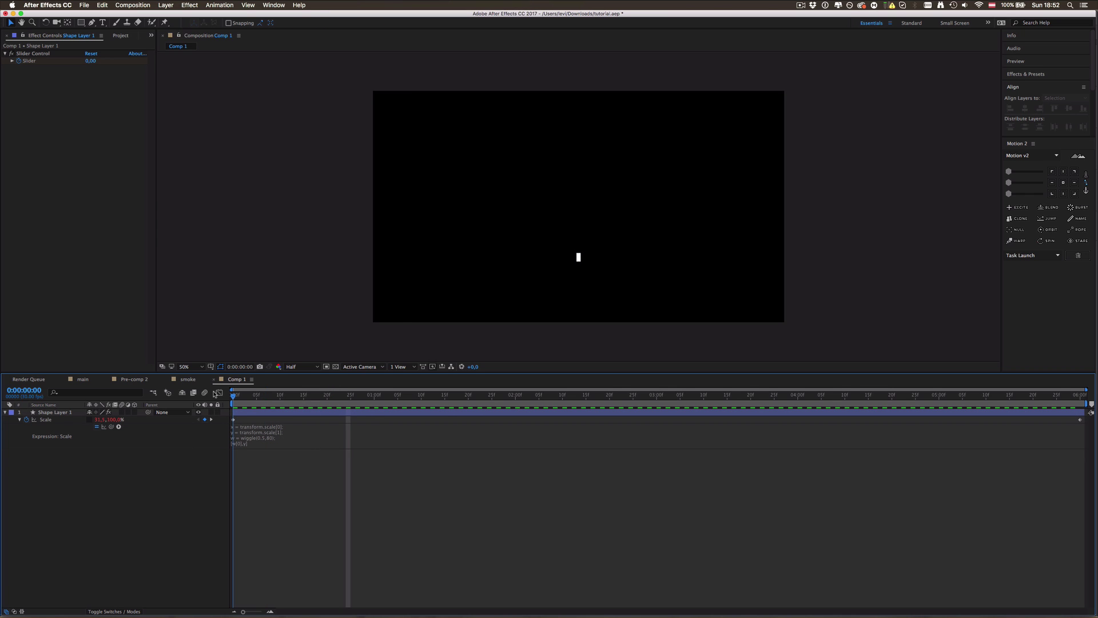
pyautogui.click(308, 414)
pyautogui.press('super+d')
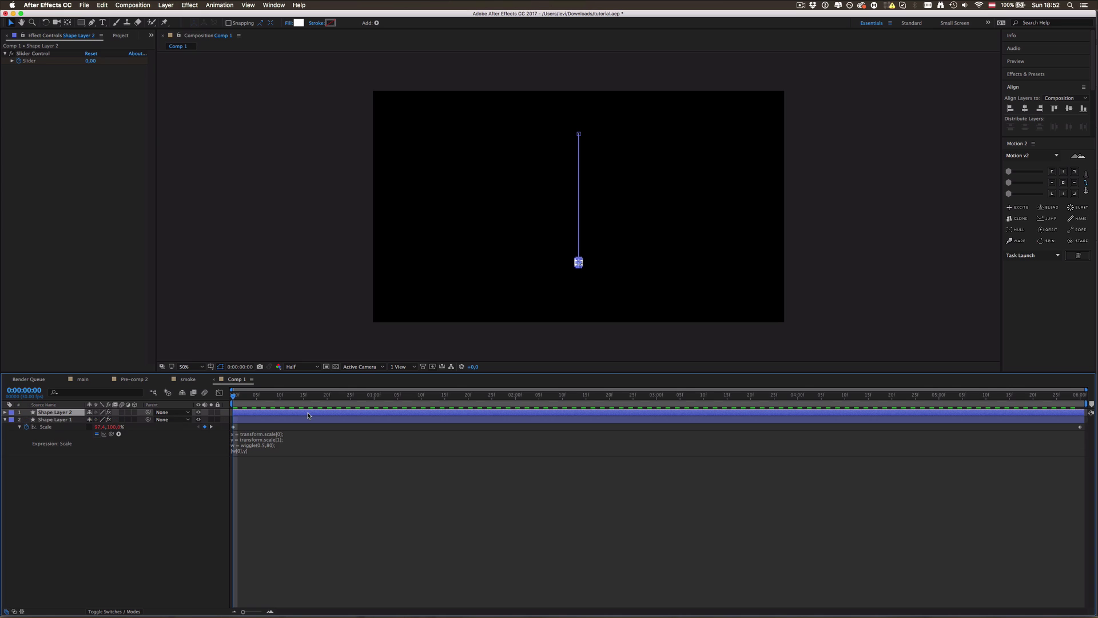
pyautogui.press('.')
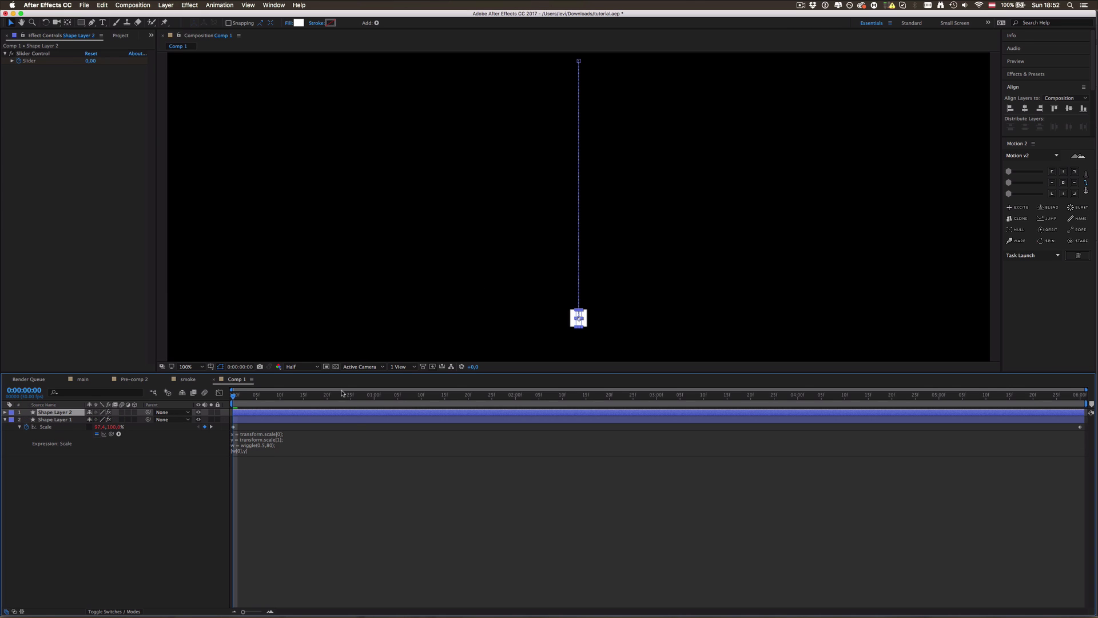
pyautogui.press('space')
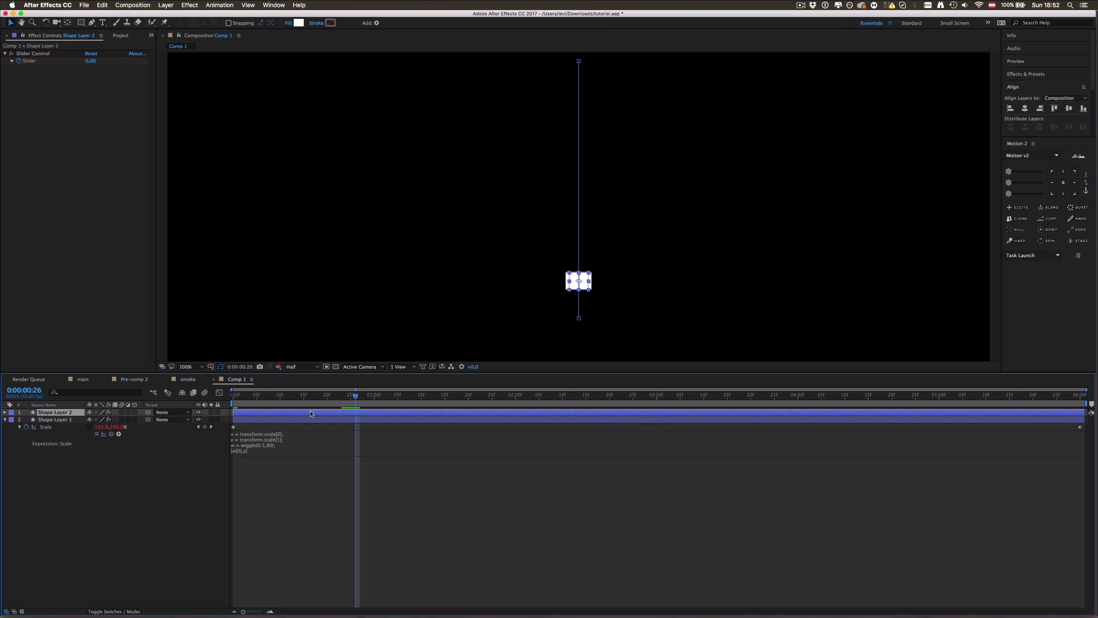
# - Delay Shape Layer 2's start by about twelve frames in the timeline
pyautogui.moveTo(311, 413); pyautogui.dragTo(368, 411)
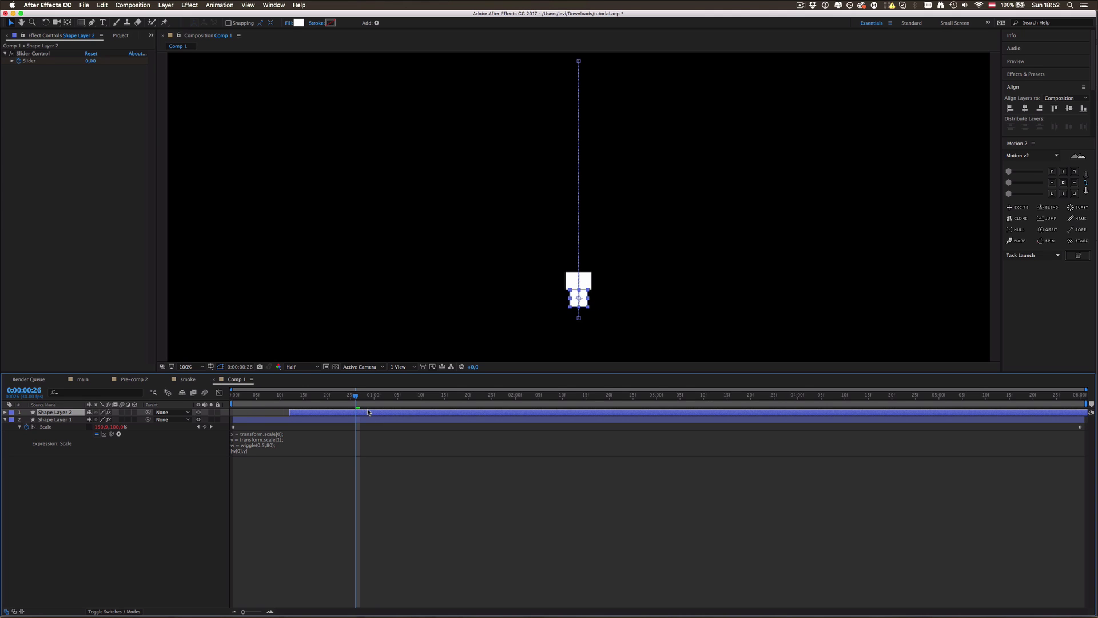
pyautogui.click(290, 396)
pyautogui.click(399, 468)
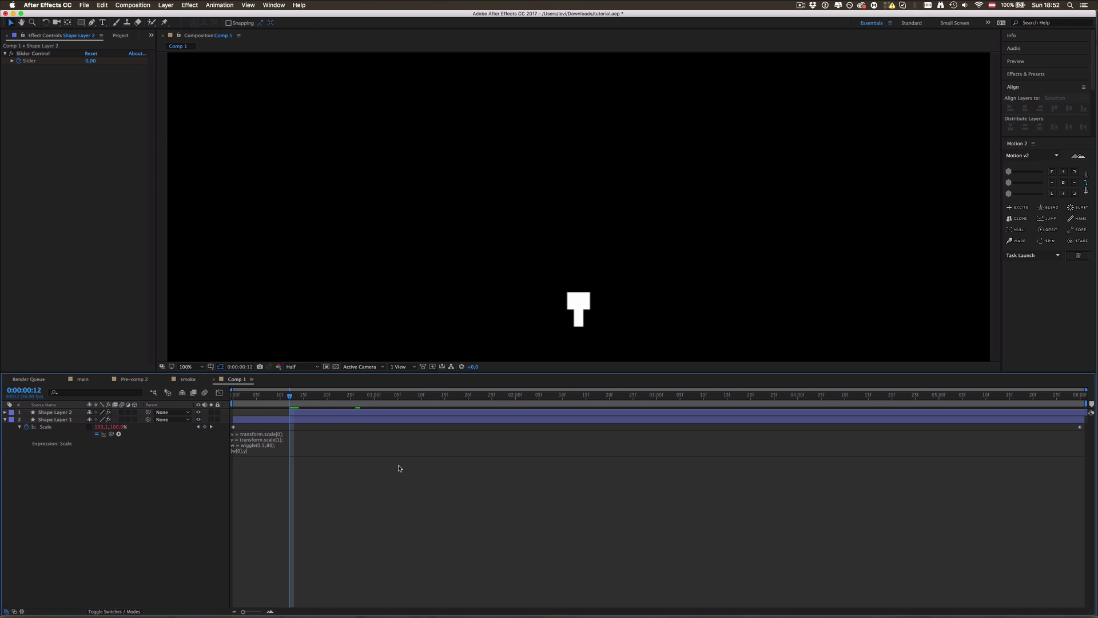
pyautogui.click(355, 411)
pyautogui.scroll(-2, 600, 284)
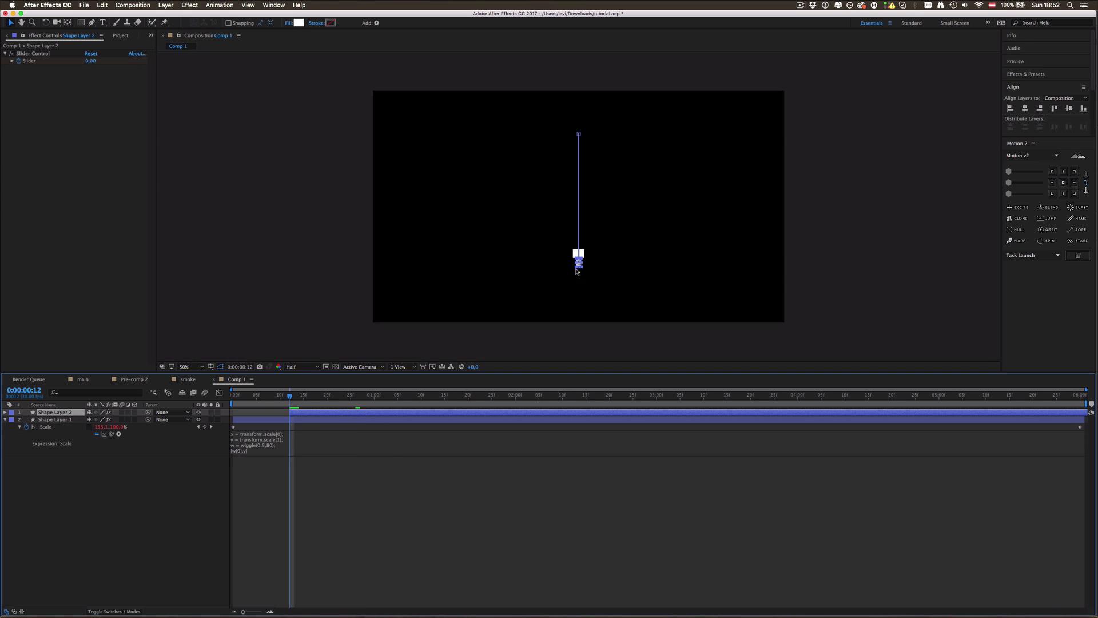
pyautogui.click(86, 379)
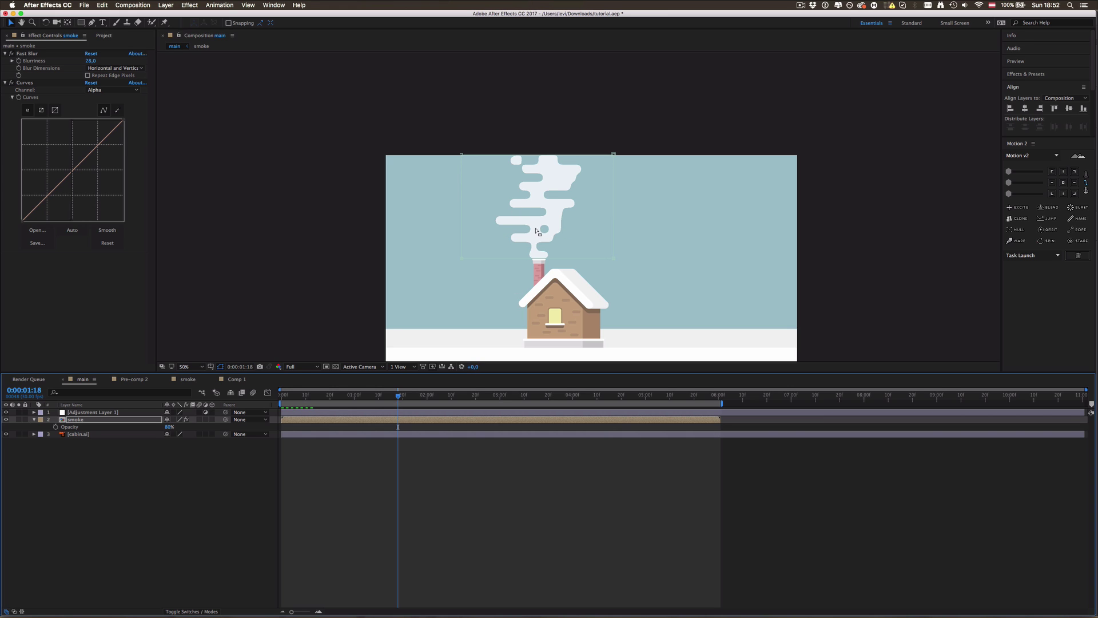
pyautogui.click(237, 379)
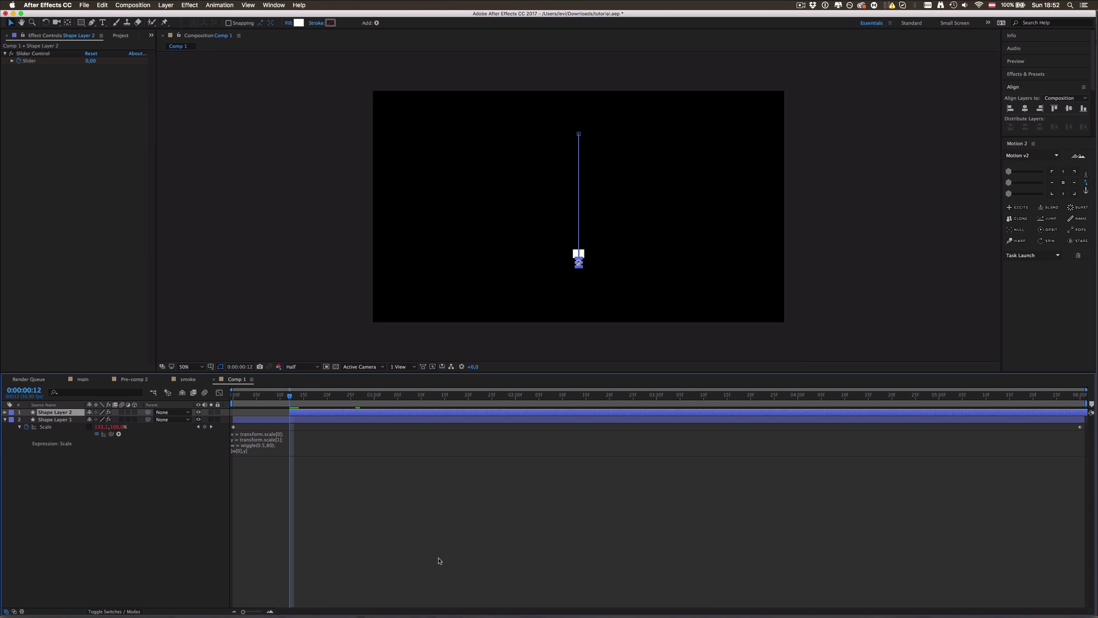
# - Key Shape Layer 2's width at 105% to start and 200% at the end
pyautogui.hotkey('alt', 'shift', 's')
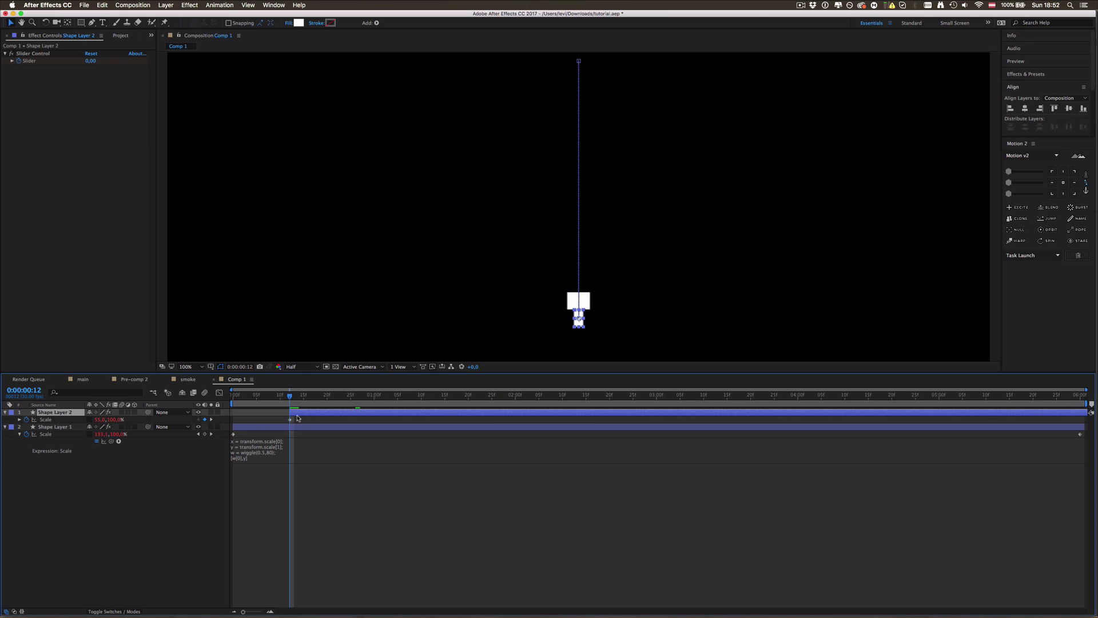
pyautogui.click(99, 418)
pyautogui.write('105')
pyautogui.press('Return')
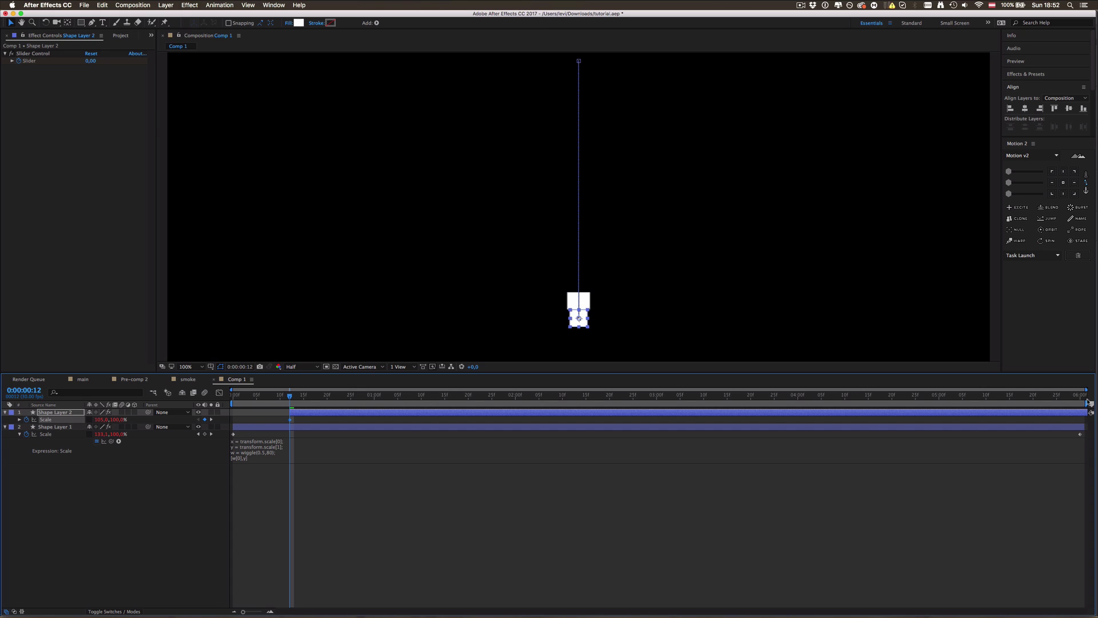
pyautogui.click(1080, 401)
pyautogui.moveTo(1059, 413); pyautogui.dragTo(1004, 413)
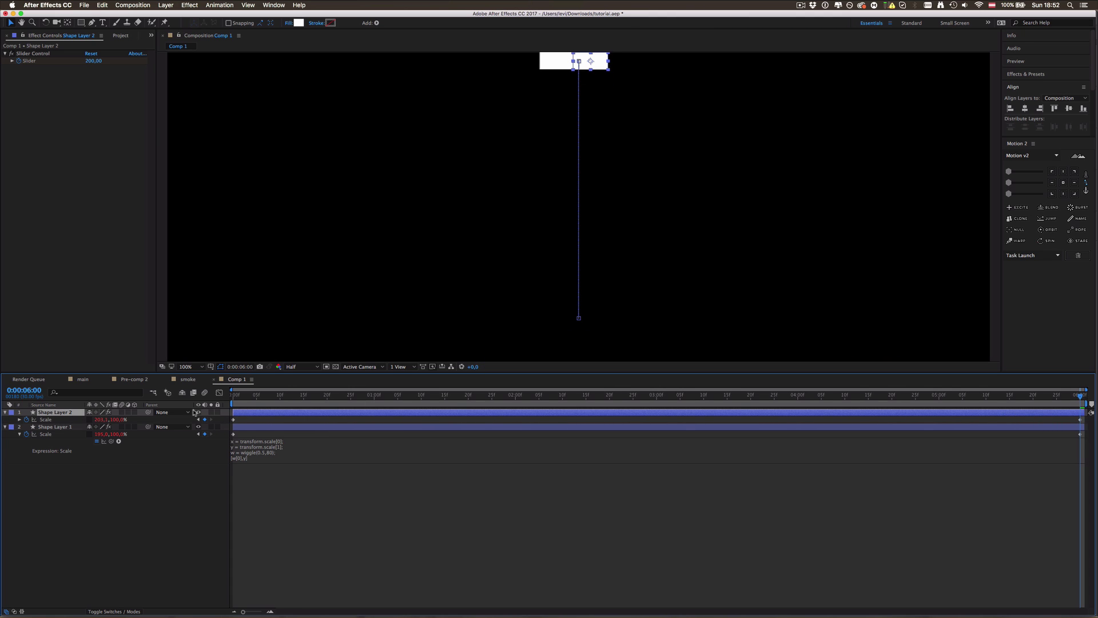
pyautogui.click(101, 419)
pyautogui.write('200')
pyautogui.press('Return')
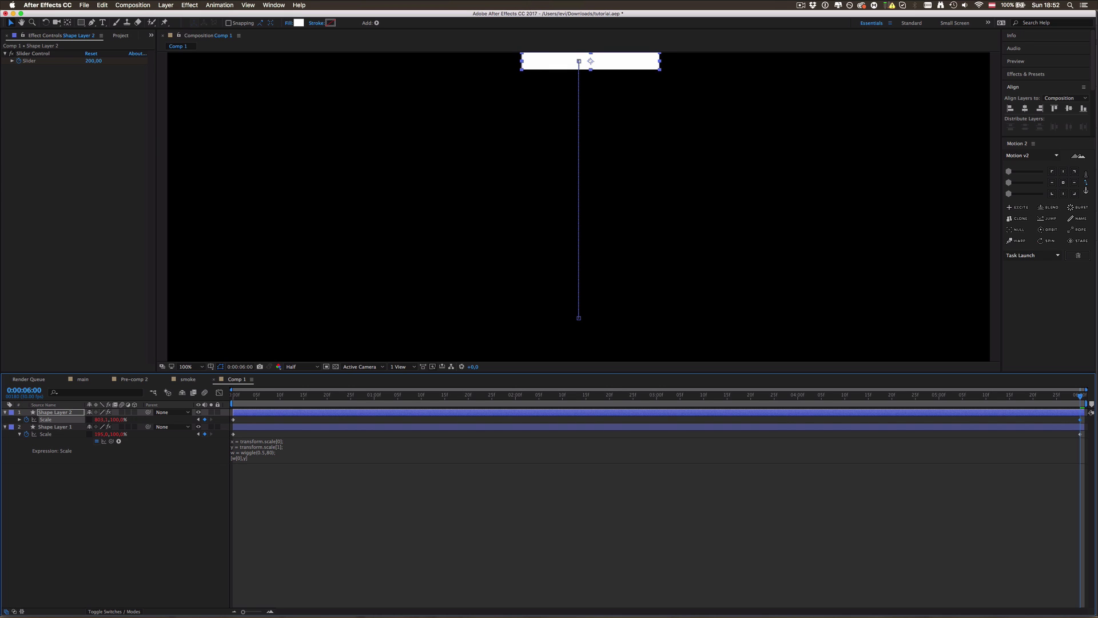
pyautogui.click(1027, 438)
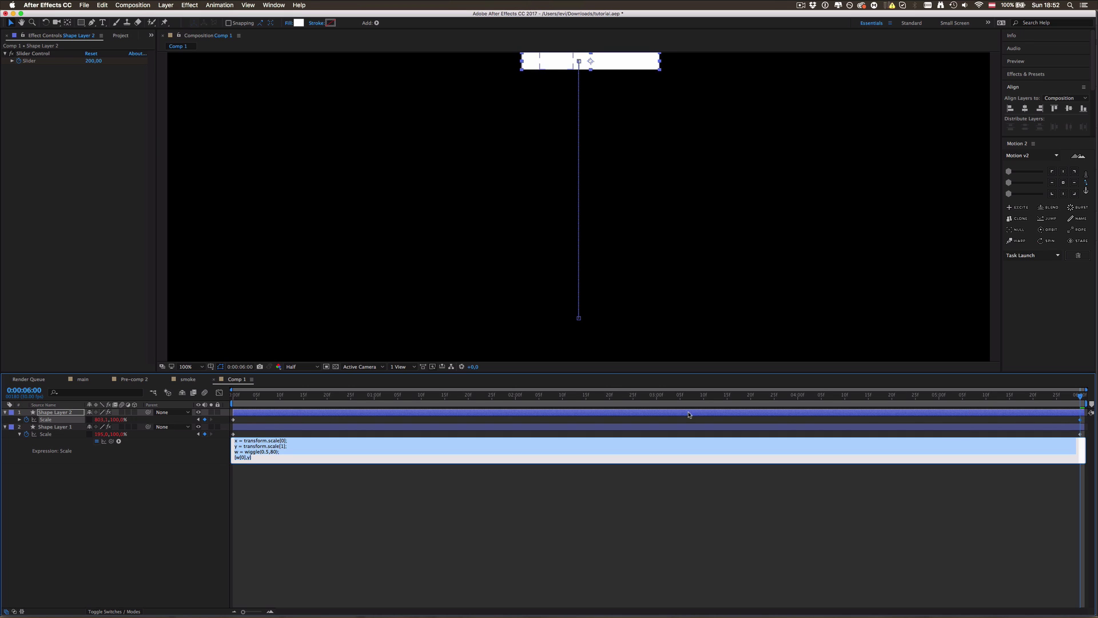
# - Shift Shape Layer 2 later in time, preview, and zoom the viewer out to 50%
pyautogui.click(343, 485)
pyautogui.click(250, 414)
pyautogui.moveTo(250, 414); pyautogui.dragTo(304, 412)
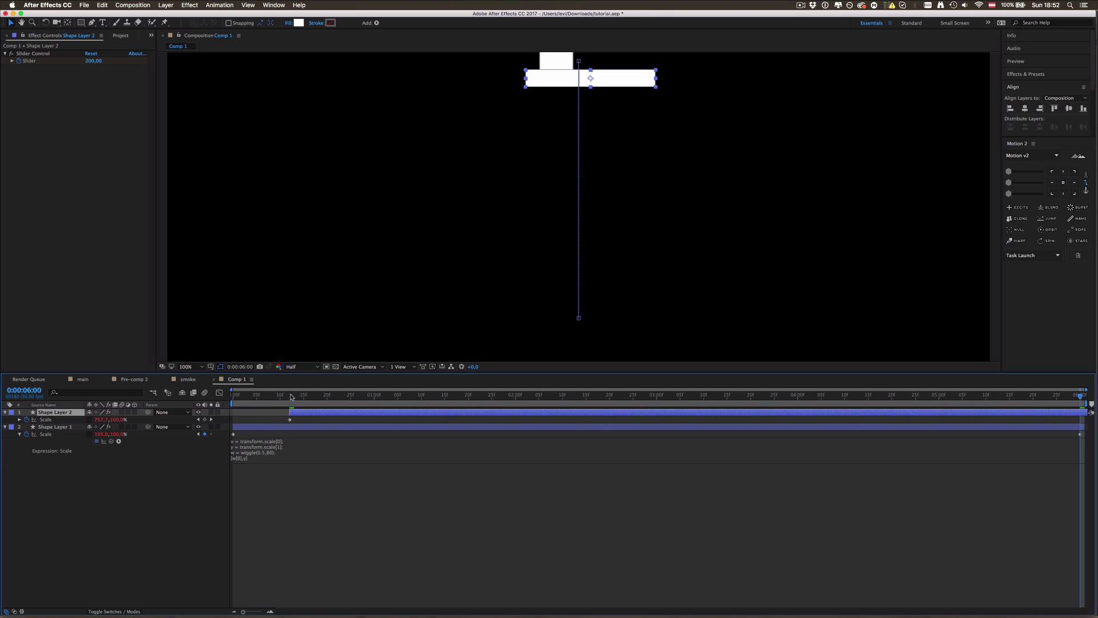
pyautogui.press('space')
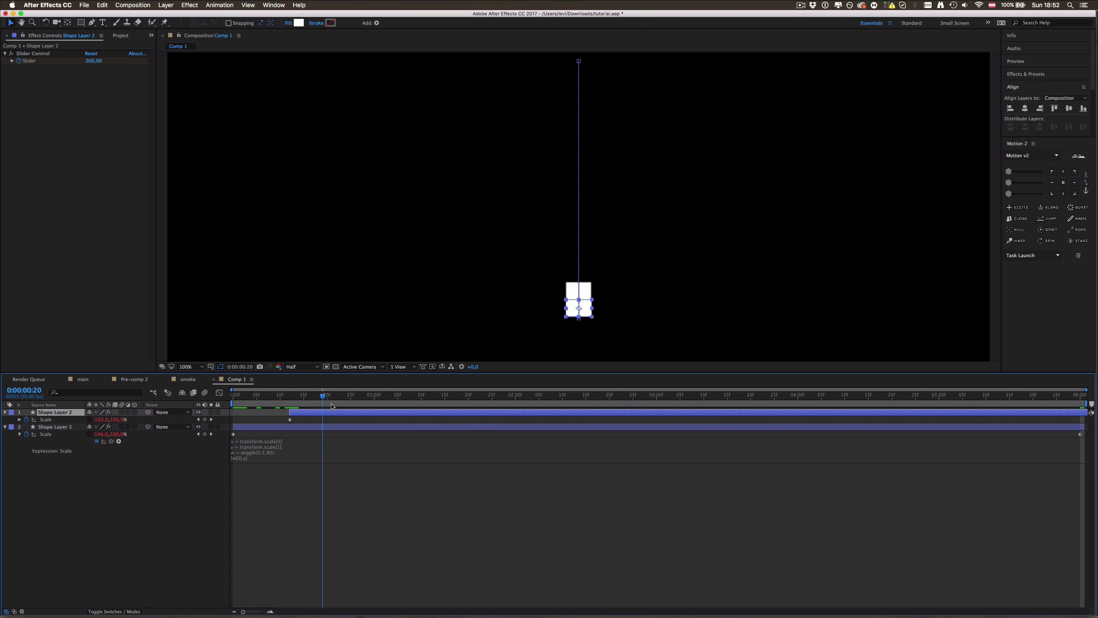
pyautogui.click(466, 471)
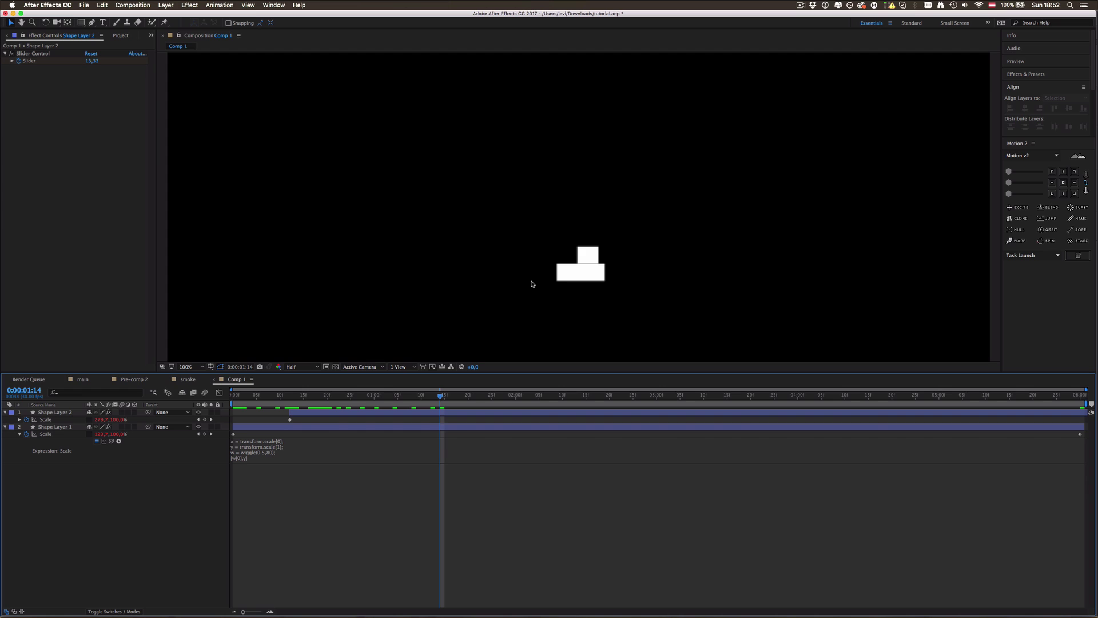
pyautogui.press(',')
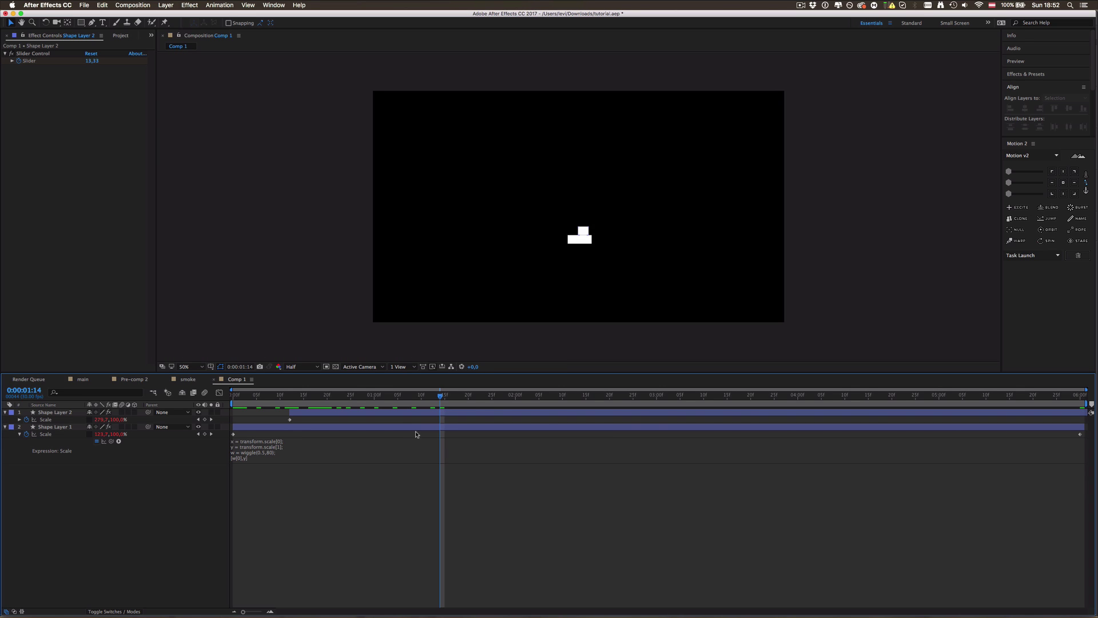
# - Duplicate Shape Layers 1 and 2 into four layers, delaying the copies
pyautogui.click(393, 428)
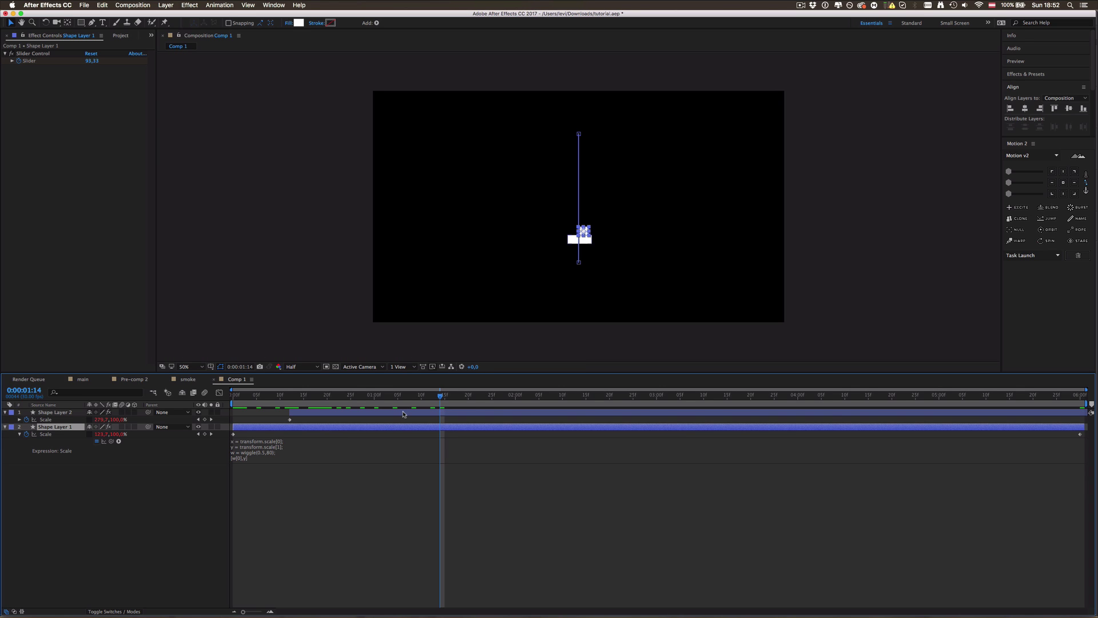
pyautogui.keyDown('shift'); pyautogui.click(403, 412); pyautogui.keyUp('shift')
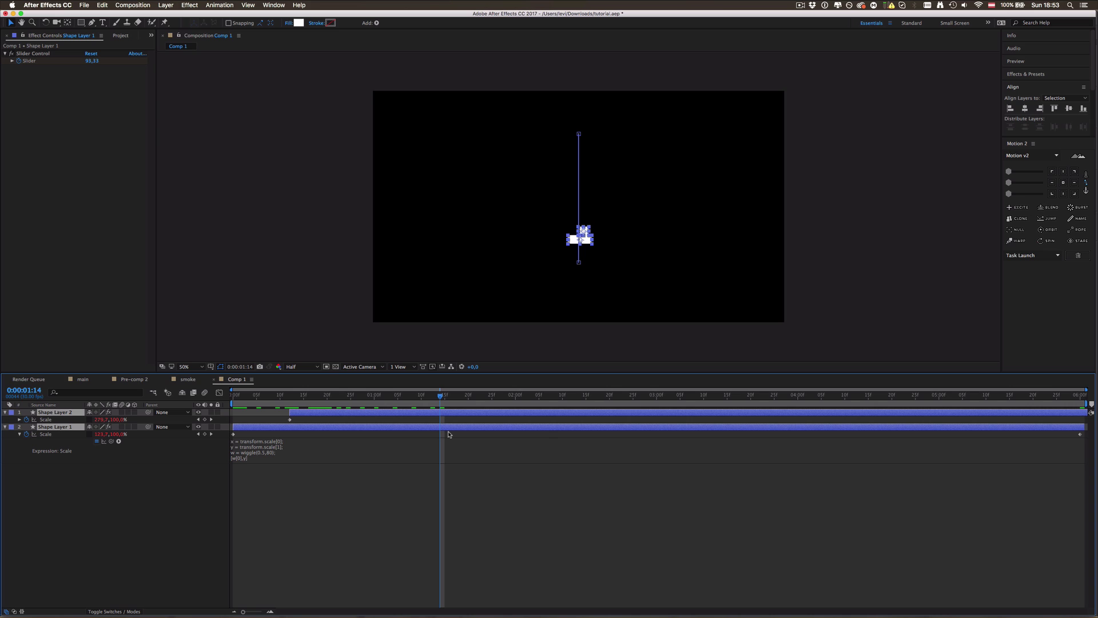
pyautogui.press('super+d')
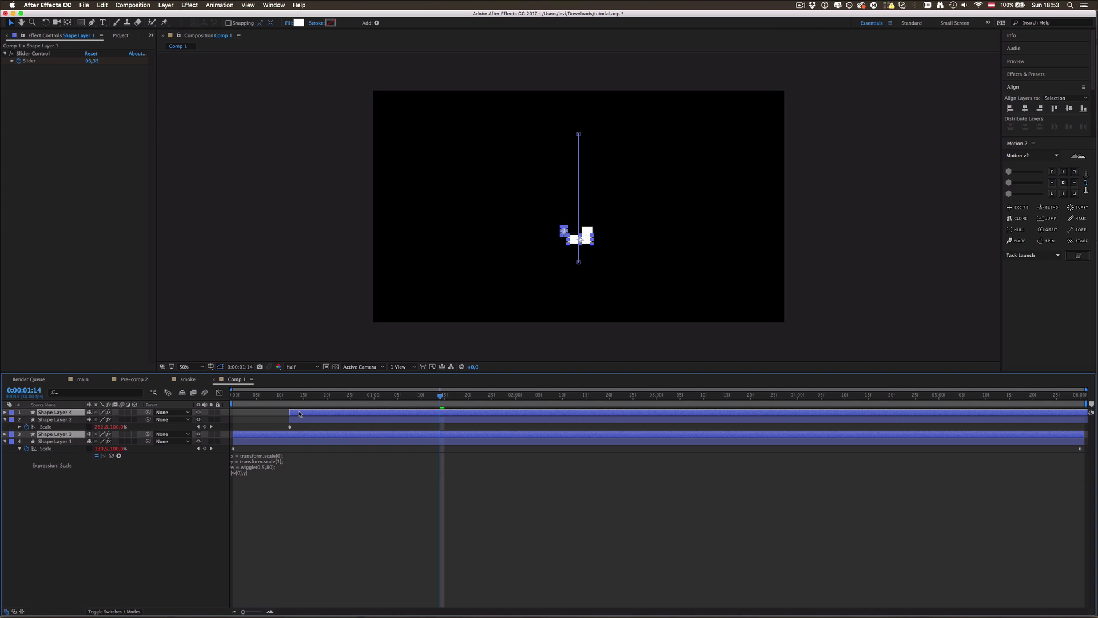
pyautogui.moveTo(299, 413); pyautogui.dragTo(400, 416)
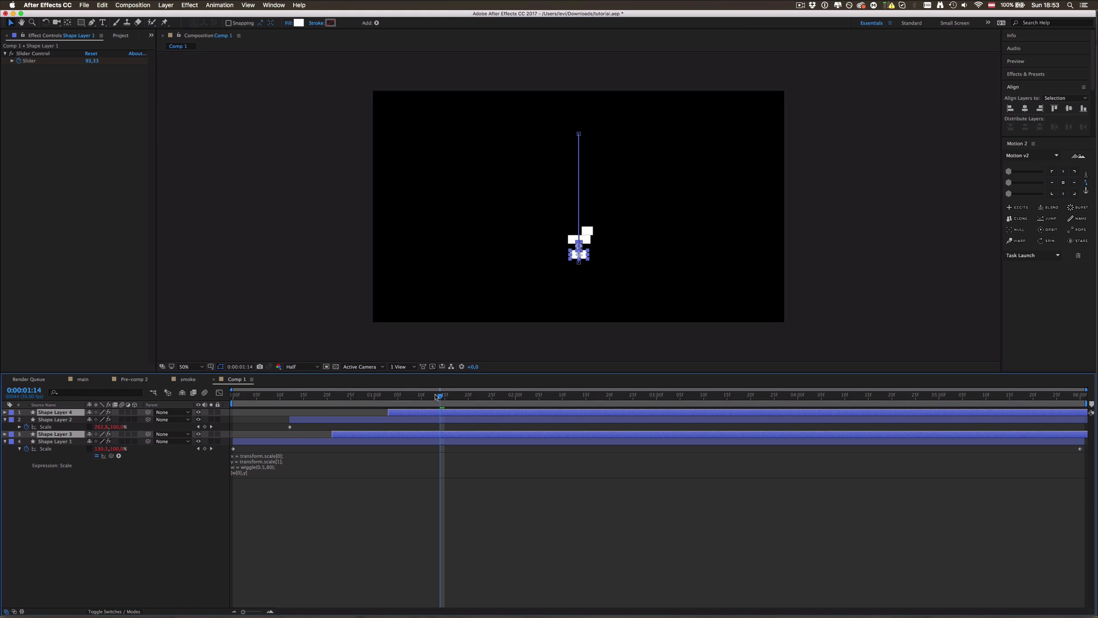
pyautogui.press('/')
pyautogui.moveTo(465, 409); pyautogui.dragTo(480, 411)
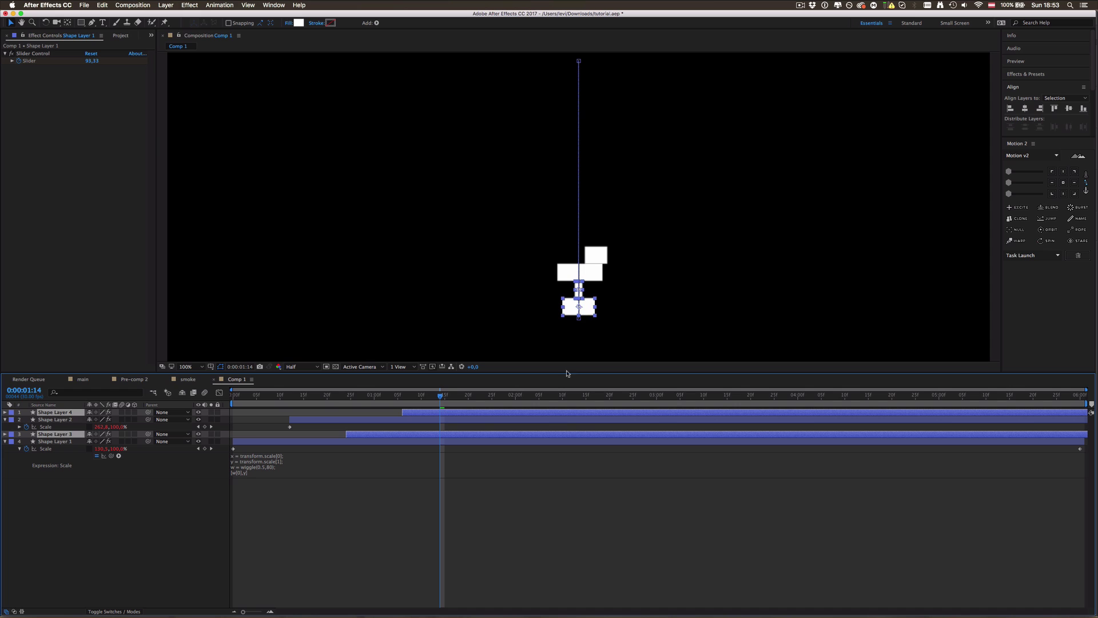
pyautogui.click(550, 484)
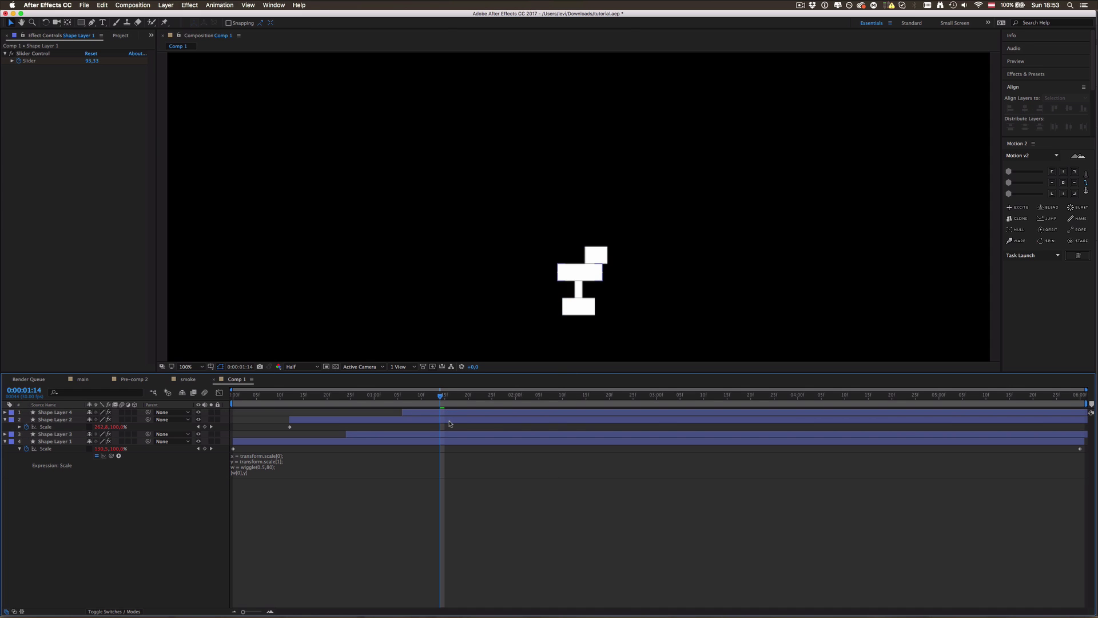
# - Duplicate all four layers into eight and delay the new copies
pyautogui.press('super+a')
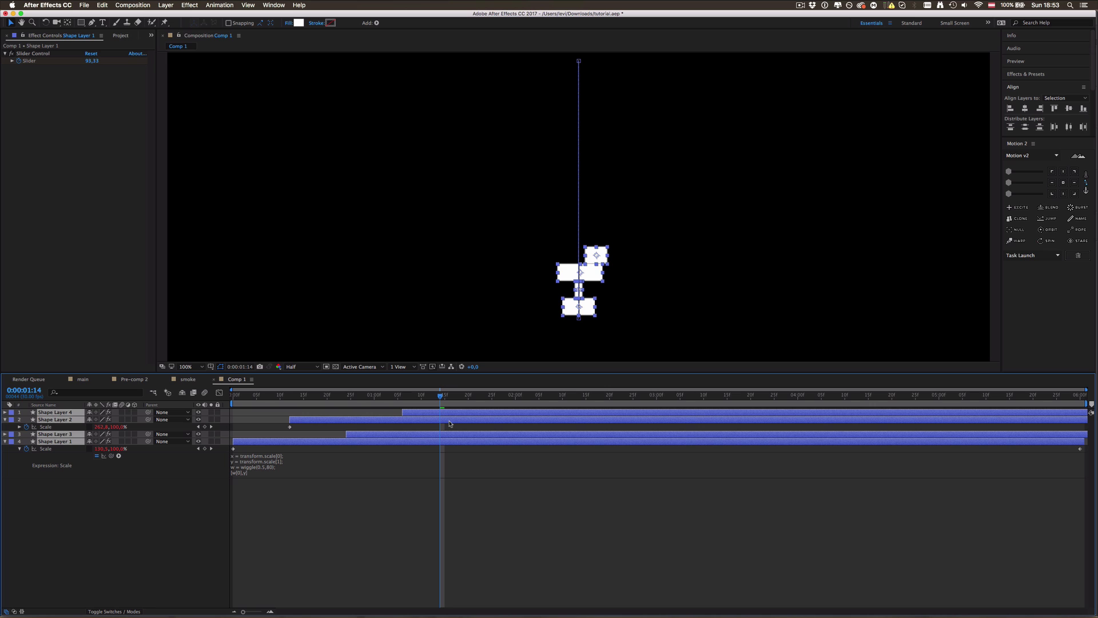
pyautogui.press('super+d')
pyautogui.moveTo(482, 401); pyautogui.dragTo(702, 414)
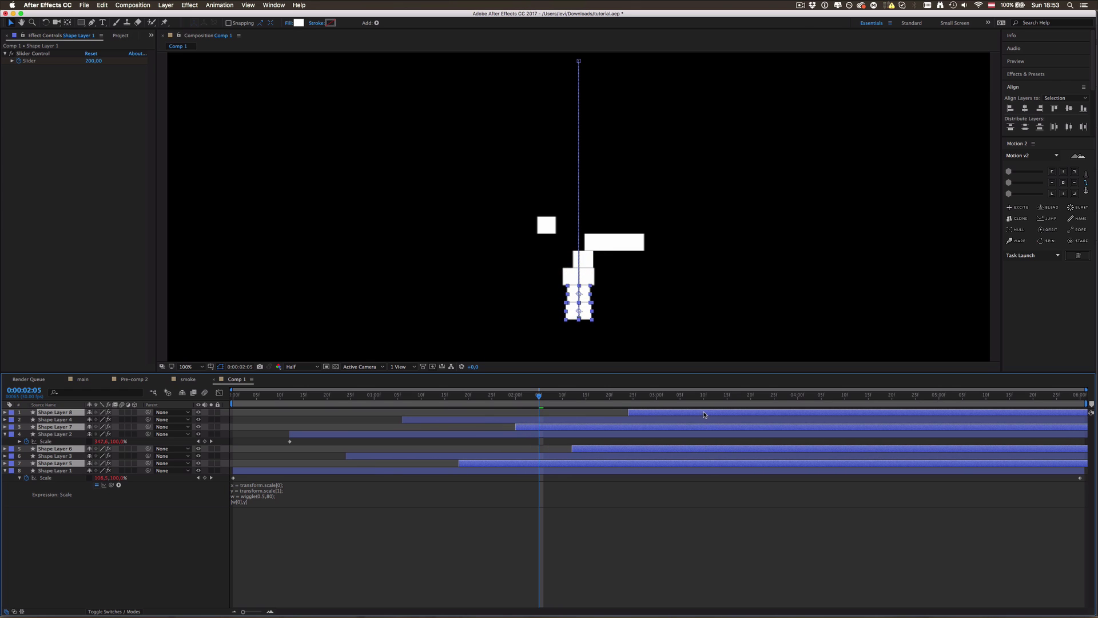
pyautogui.click(675, 520)
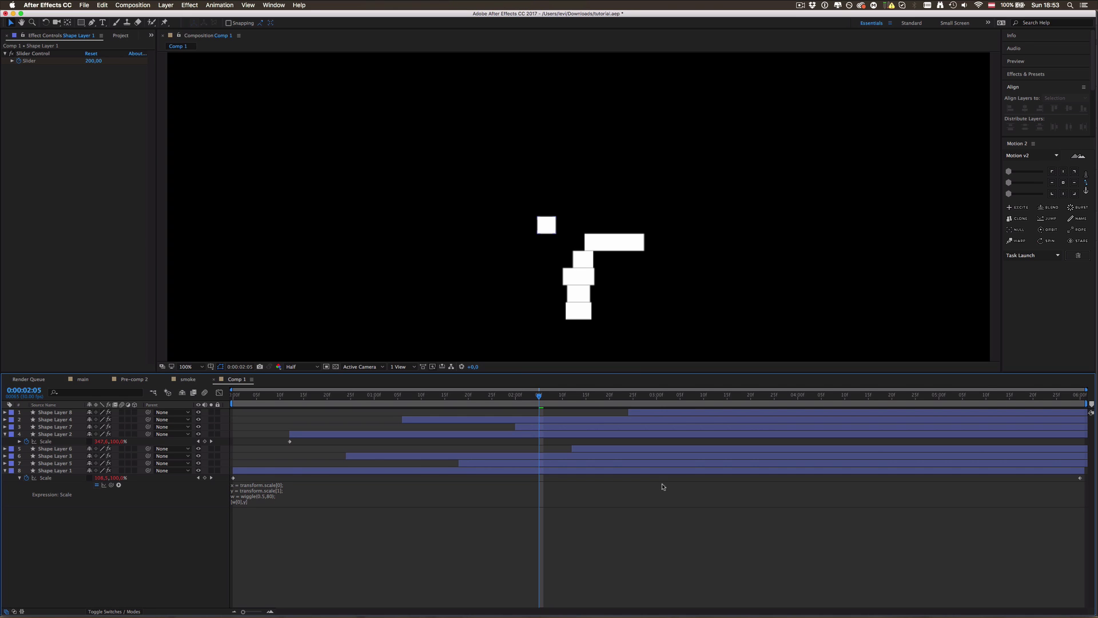
# - Duplicate all eight layers into sixteen and push the copies later in time
pyautogui.press('super+a')
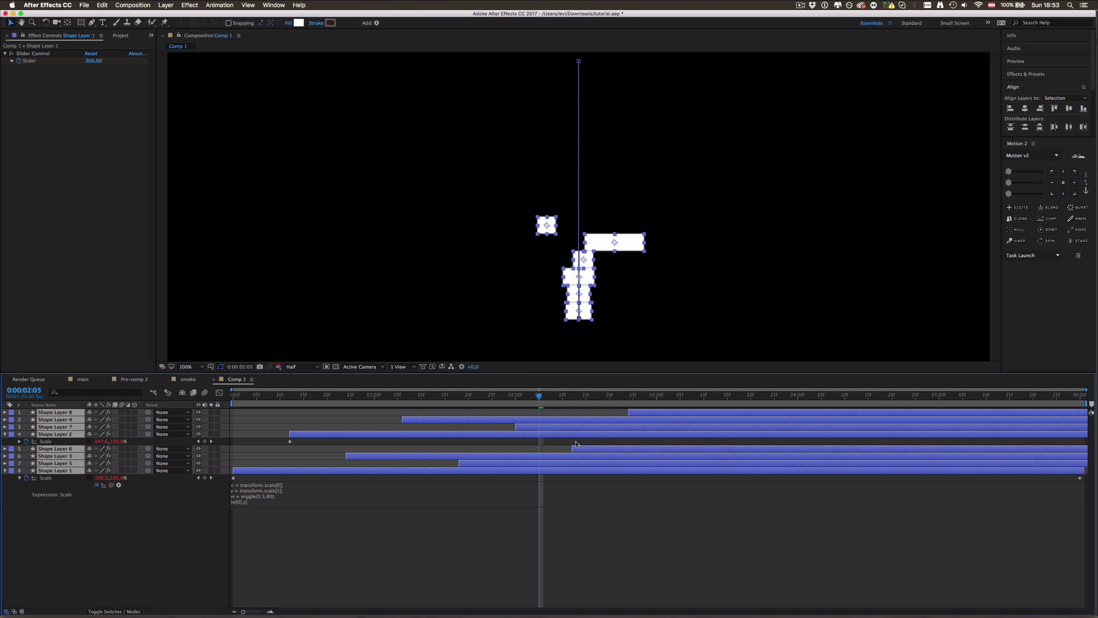
pyautogui.press('super+d')
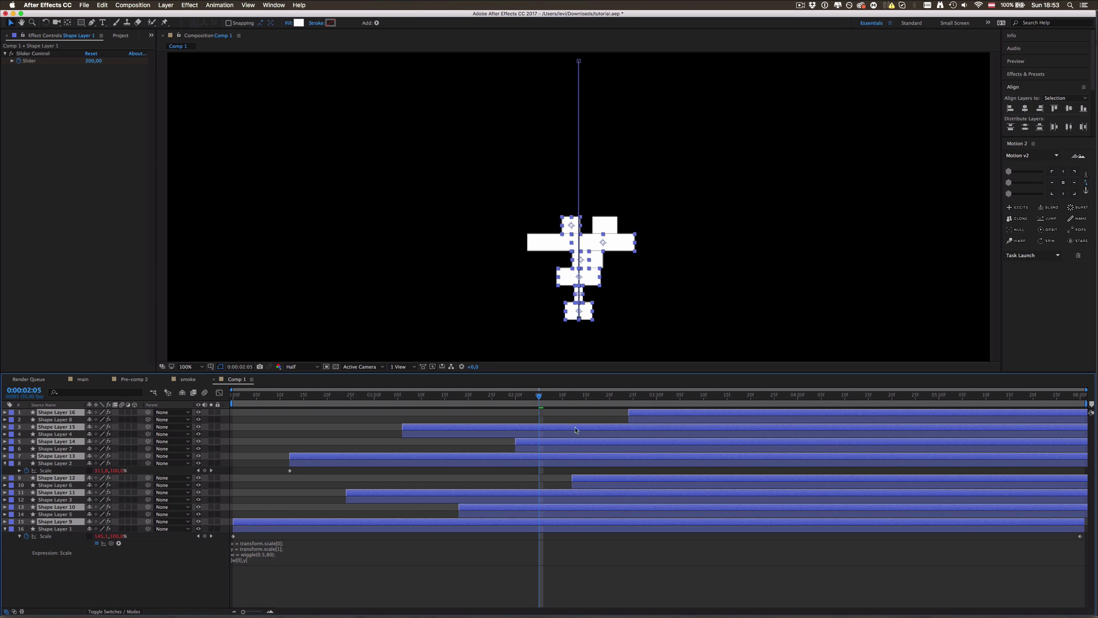
pyautogui.click(732, 395)
pyautogui.moveTo(427, 456); pyautogui.dragTo(769, 455)
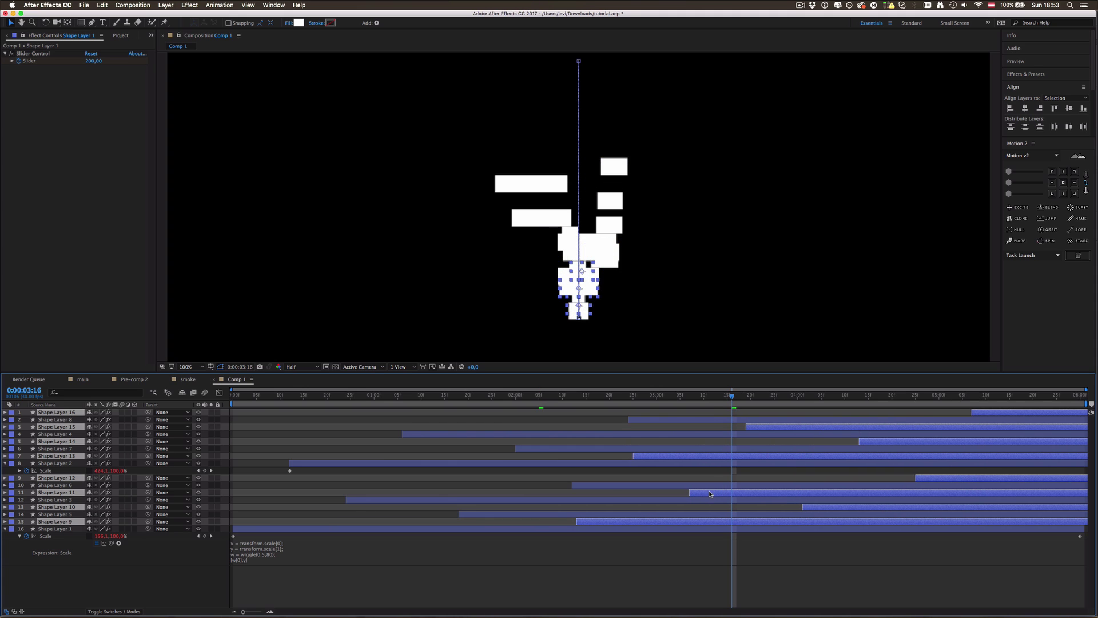
pyautogui.moveTo(743, 492); pyautogui.dragTo(817, 490)
pyautogui.click(809, 568)
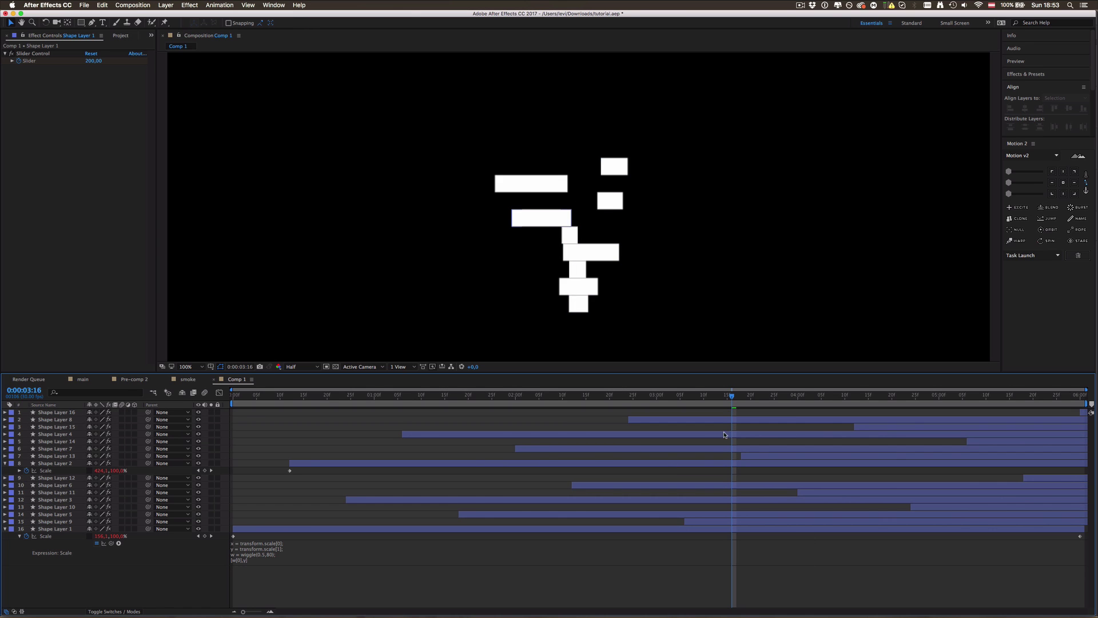
# - Slide all 16 shape layers earlier so blocks fill the first frame
pyautogui.press('super+a')
pyautogui.moveTo(828, 421); pyautogui.dragTo(735, 422)
pyautogui.moveTo(240, 399); pyautogui.dragTo(233, 399)
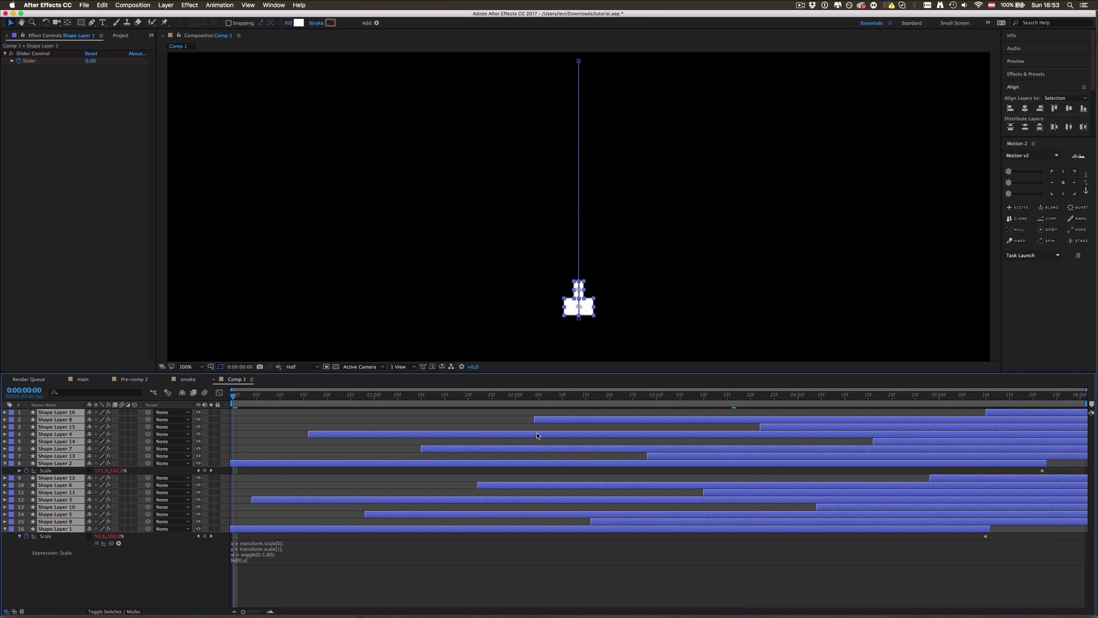
pyautogui.moveTo(537, 435); pyautogui.dragTo(419, 436)
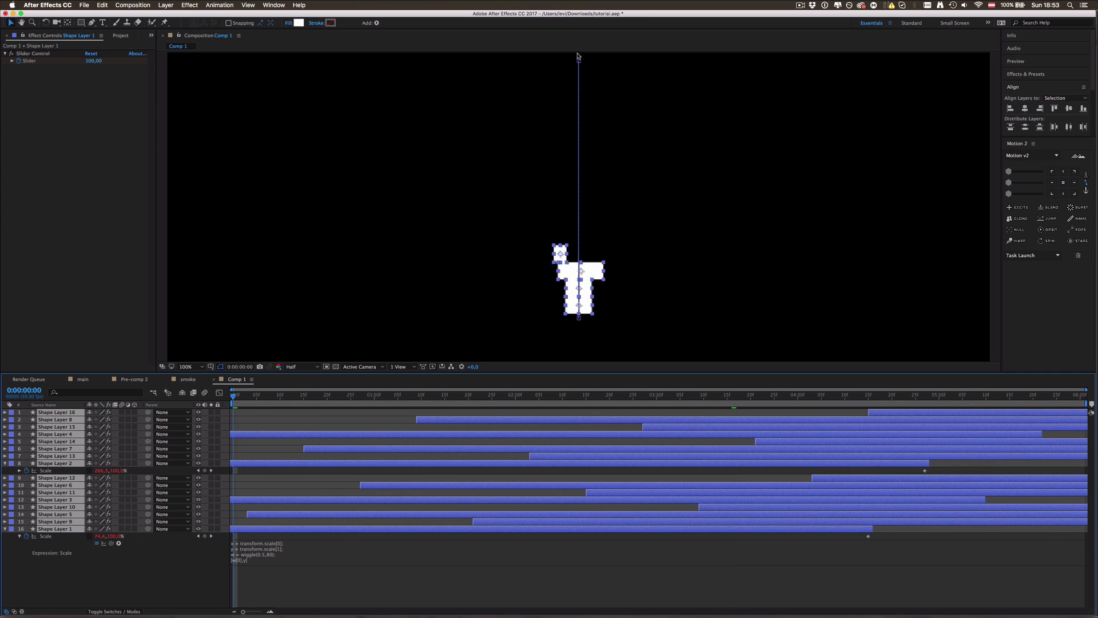
pyautogui.moveTo(563, 421); pyautogui.dragTo(299, 421)
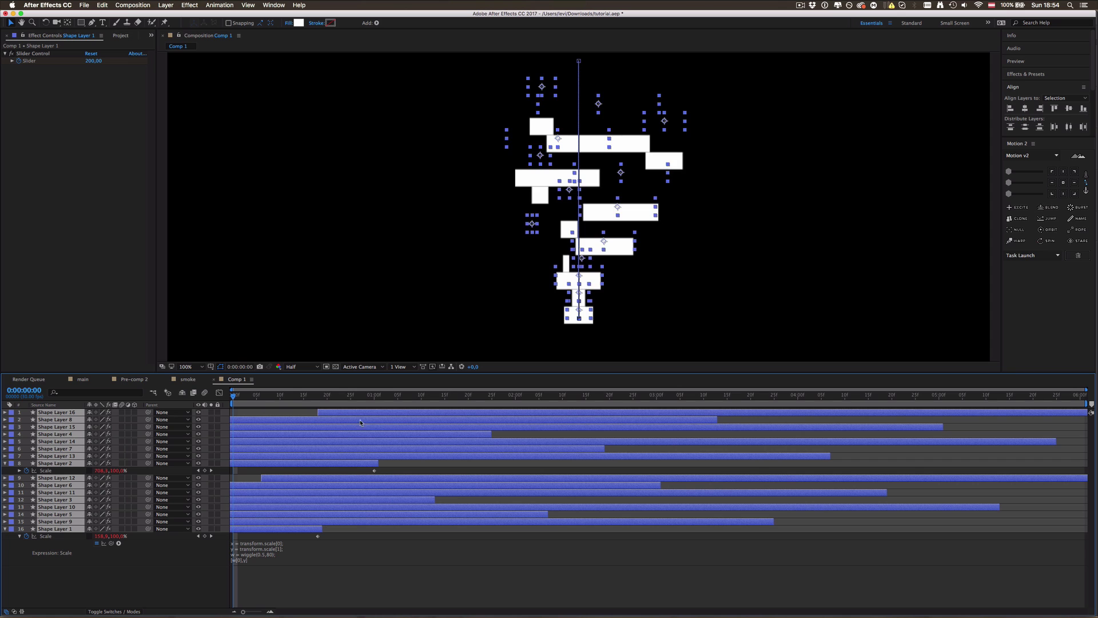
pyautogui.moveTo(360, 422); pyautogui.dragTo(281, 415)
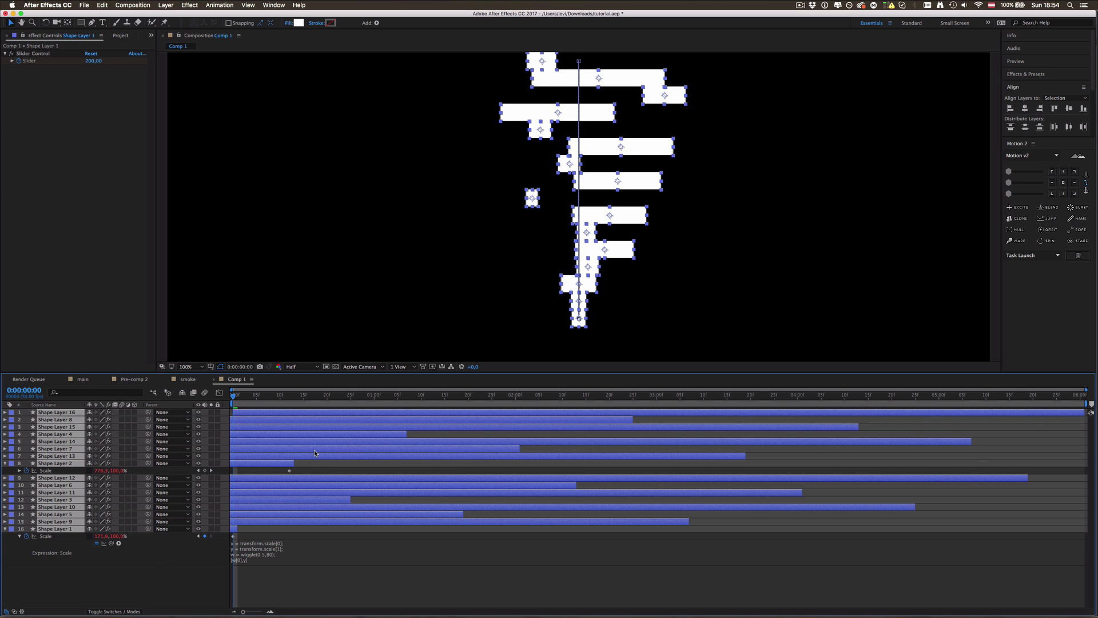
# - Duplicate the 16 layers into 32 and delay the copies to stagger them
pyautogui.press('super+d')
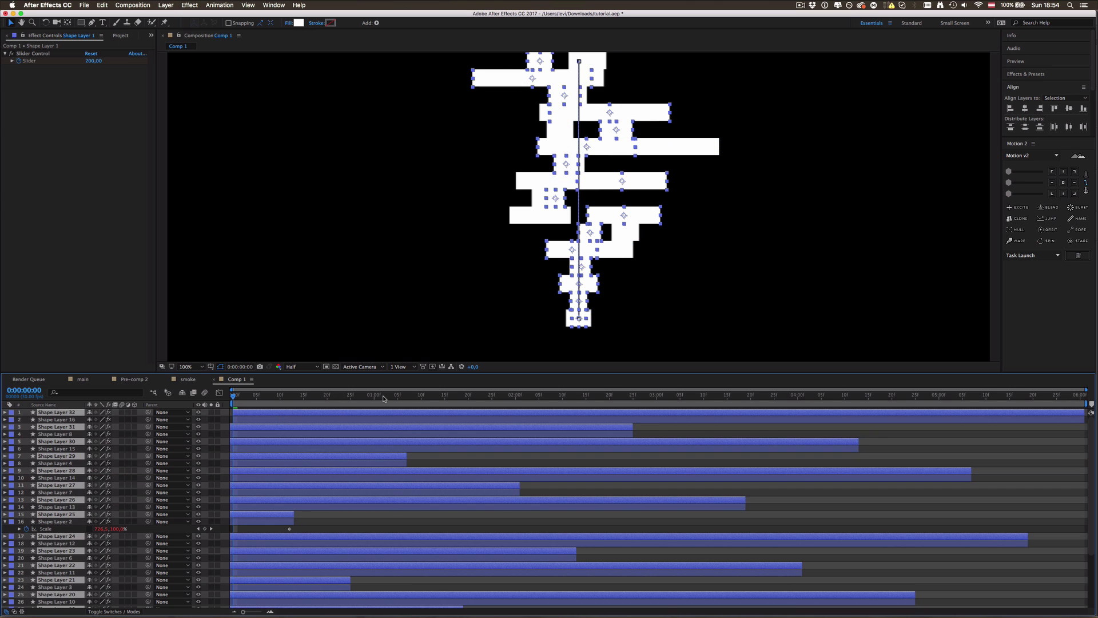
pyautogui.click(393, 399)
pyautogui.moveTo(343, 415); pyautogui.dragTo(790, 414)
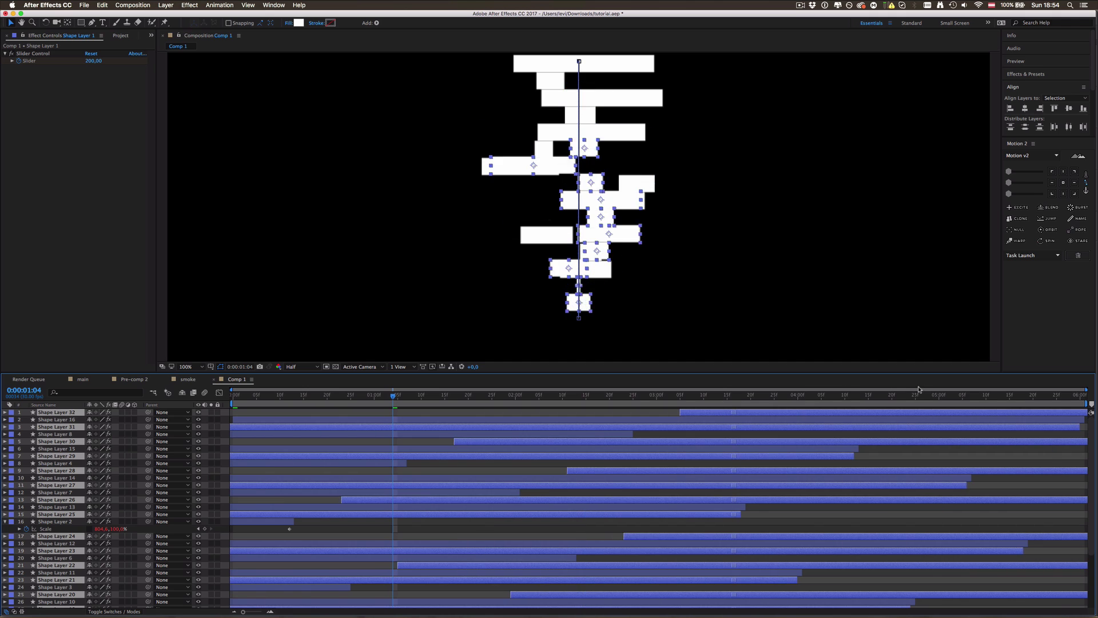
pyautogui.moveTo(918, 389); pyautogui.dragTo(998, 395)
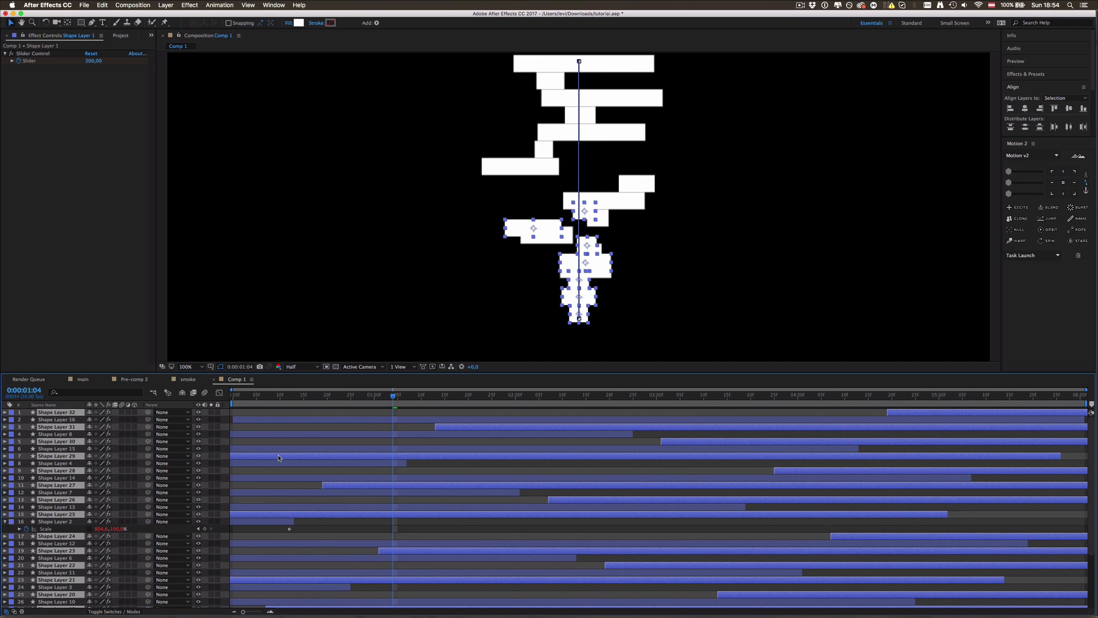
pyautogui.moveTo(278, 458); pyautogui.dragTo(525, 452)
# - Reveal the Scale expression and play the Comp 1 block smoke preview twice
pyautogui.click(577, 429)
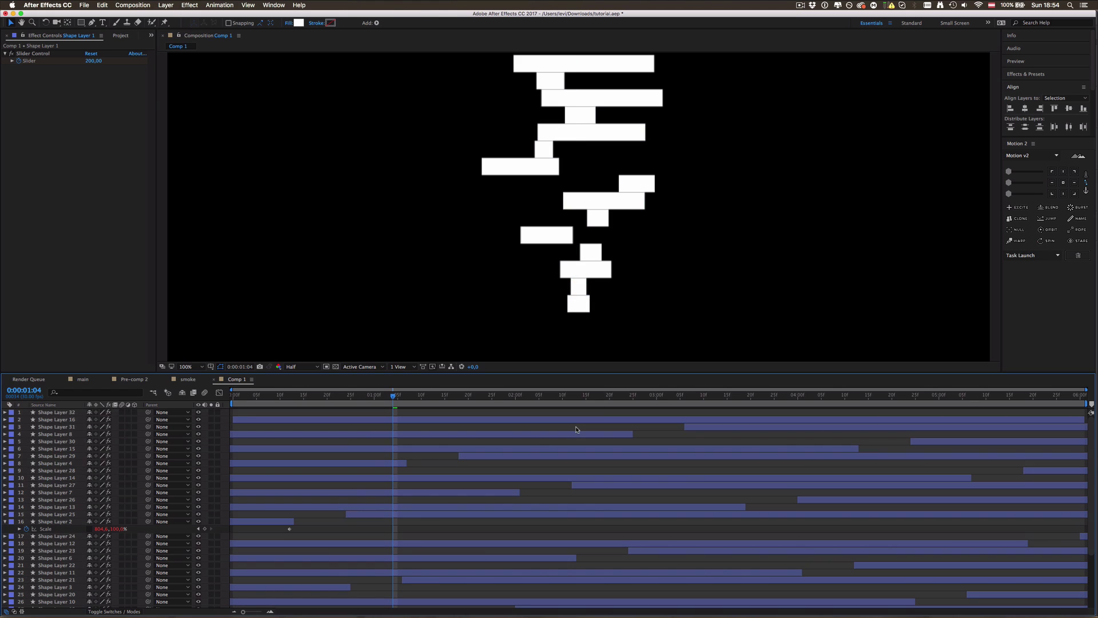
pyautogui.press('e')
pyautogui.press('e')
pyautogui.scroll(-3, 377, 492)
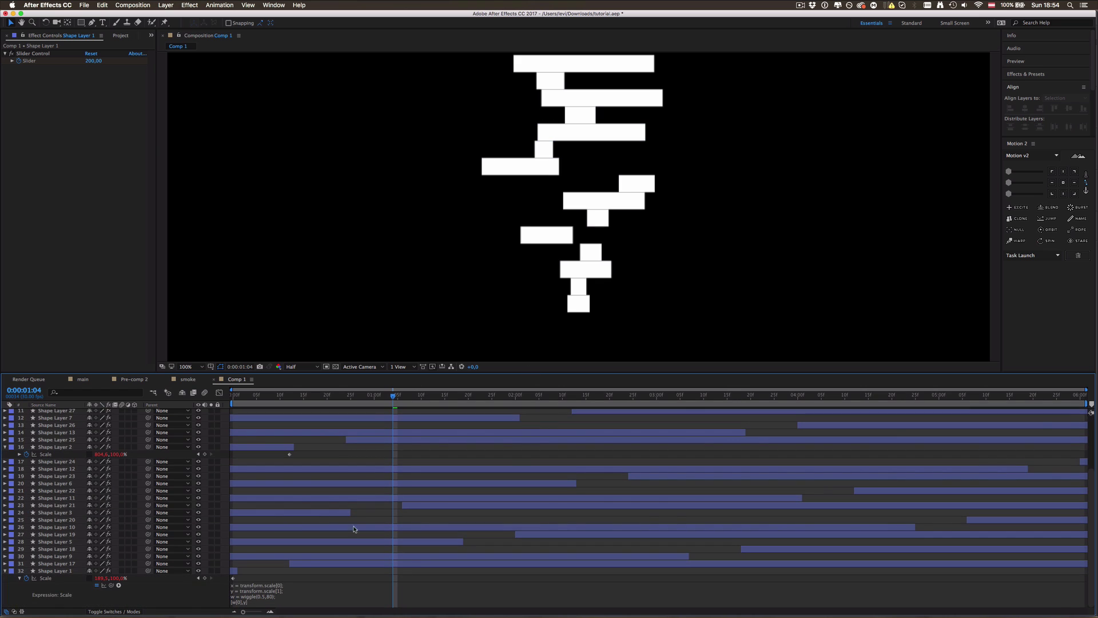
pyautogui.press('space')
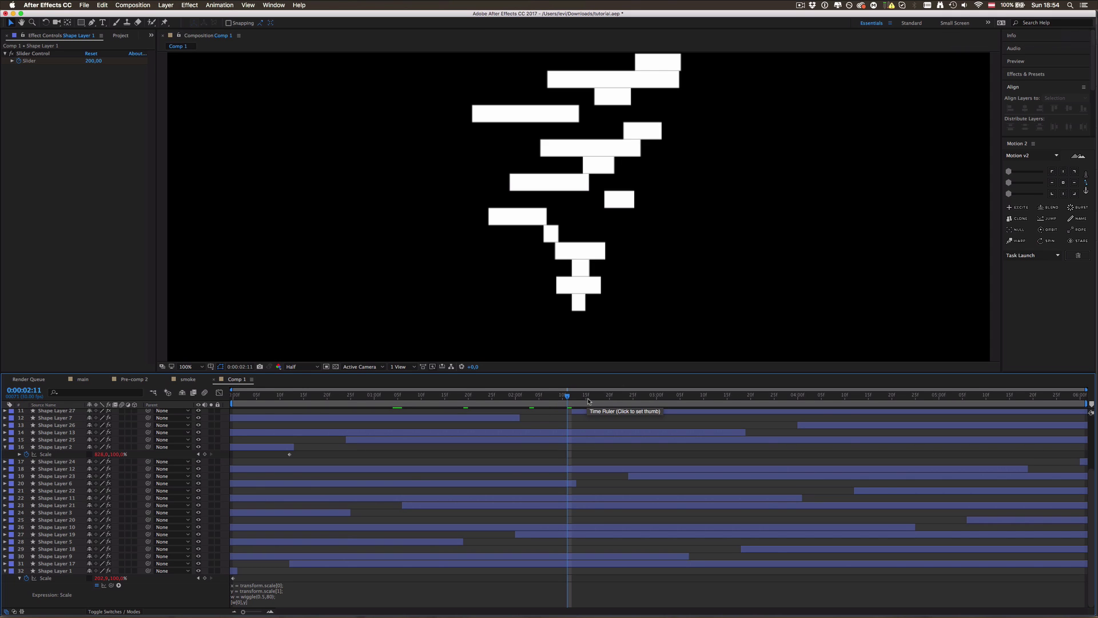
pyautogui.press('space')
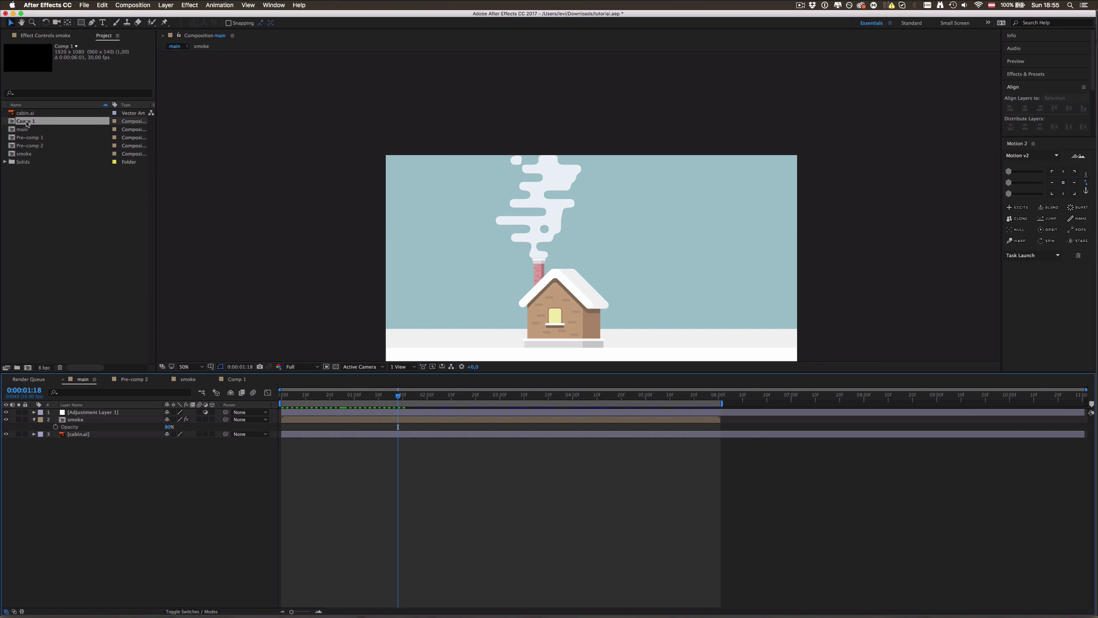
# - Place Comp 1 into the main composition and hide the fluffy smoke layer
pyautogui.moveTo(26, 123); pyautogui.dragTo(71, 427)
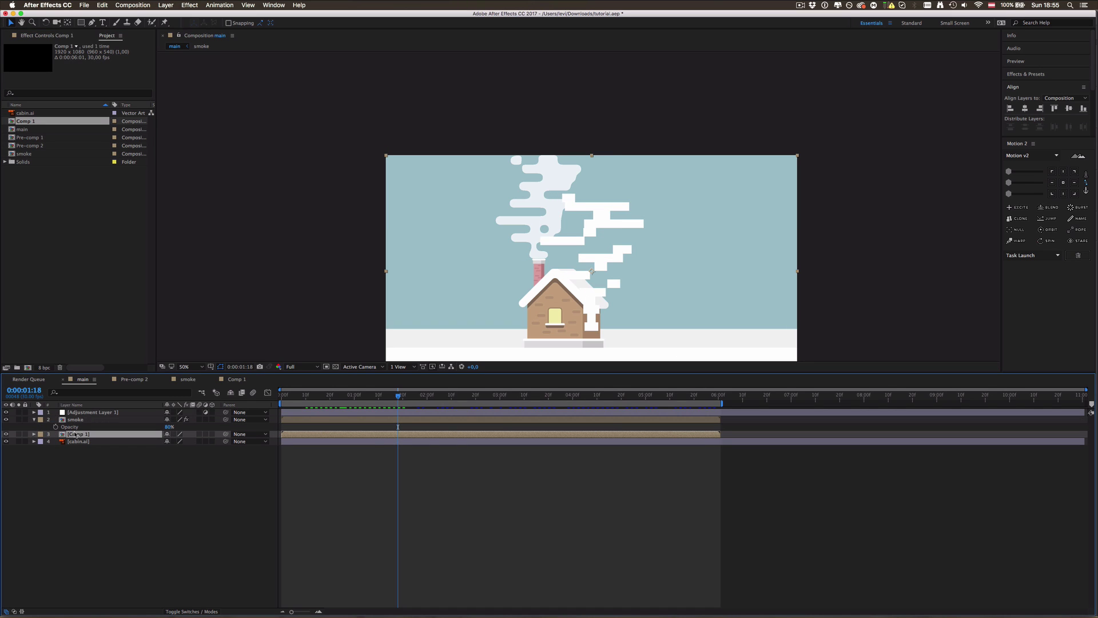
pyautogui.click(6, 420)
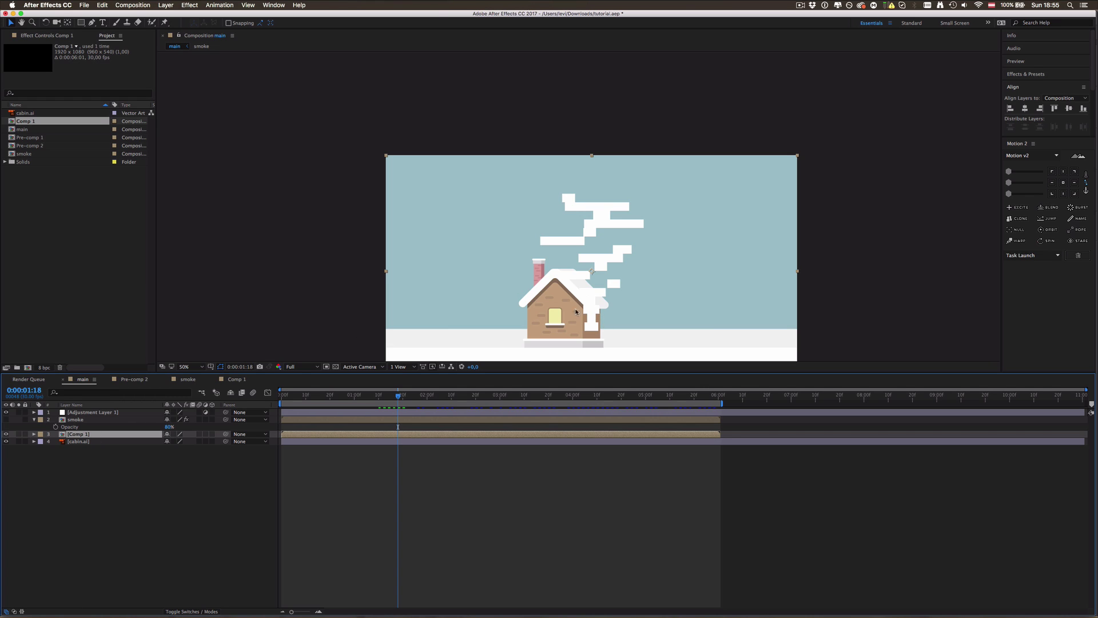
pyautogui.click(80, 22)
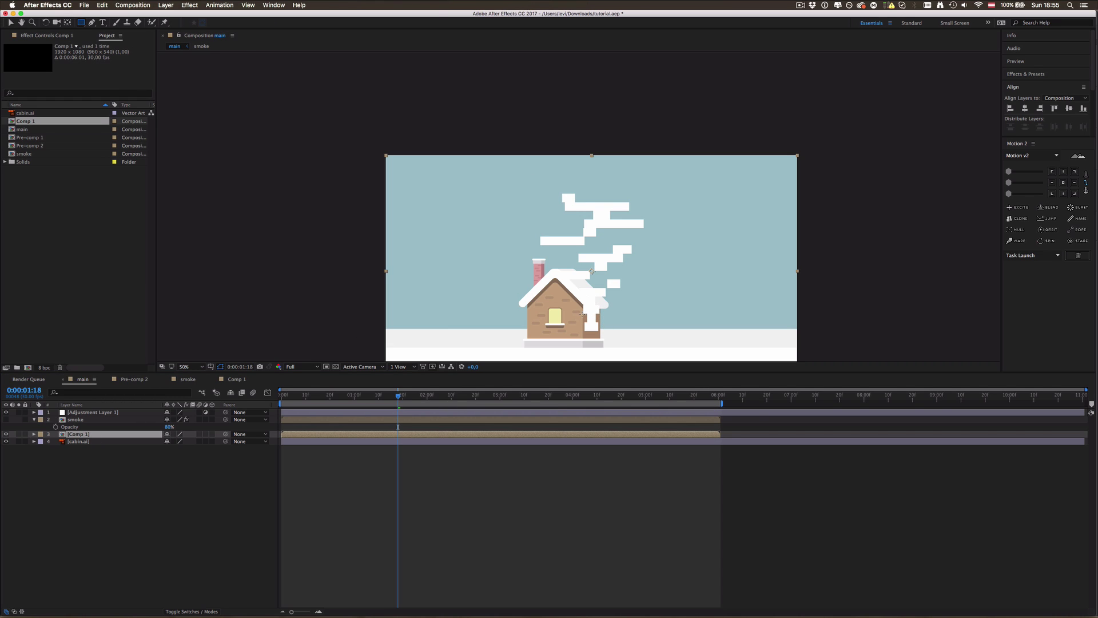
# - Inspect the block smoke above the chimney at 0:00:02:03, then select the Rectangle tool
pyautogui.press('.')
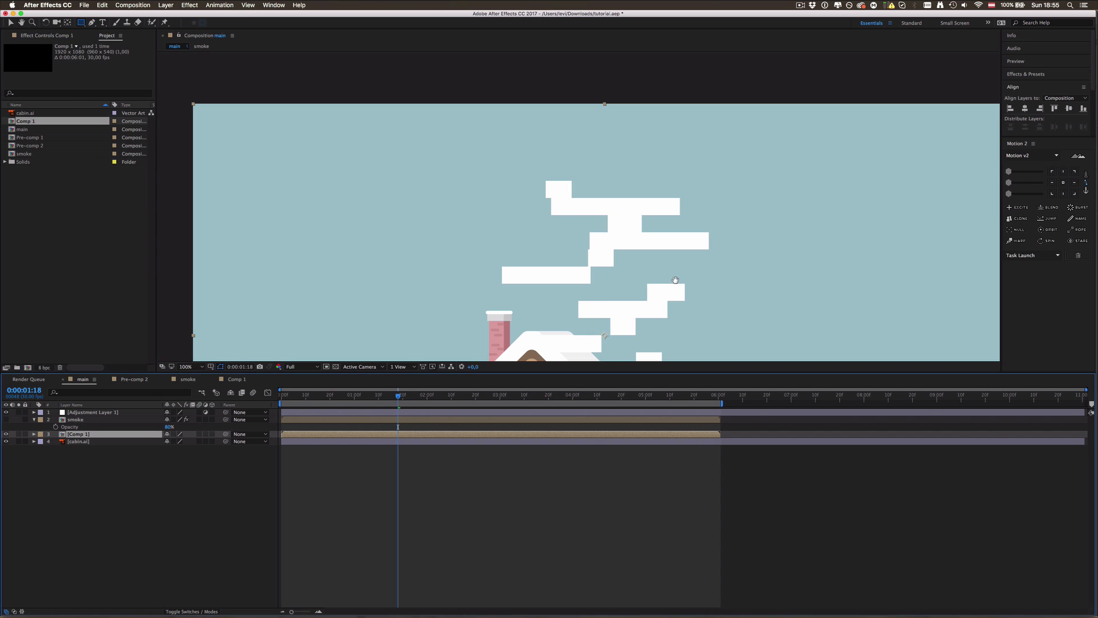
pyautogui.moveTo(661, 371); pyautogui.dragTo(573, 258)
pyautogui.press('v')
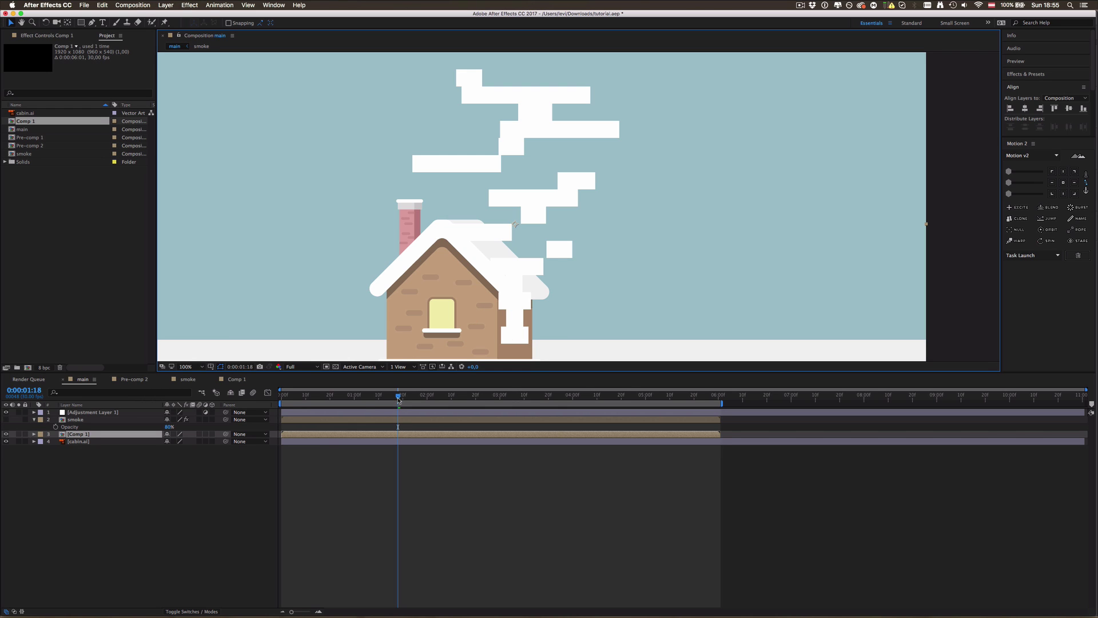
pyautogui.moveTo(398, 398)
pyautogui.mouseDown()
pyautogui.moveTo(453, 398)
pyautogui.moveTo(398, 398)
pyautogui.mouseUp()
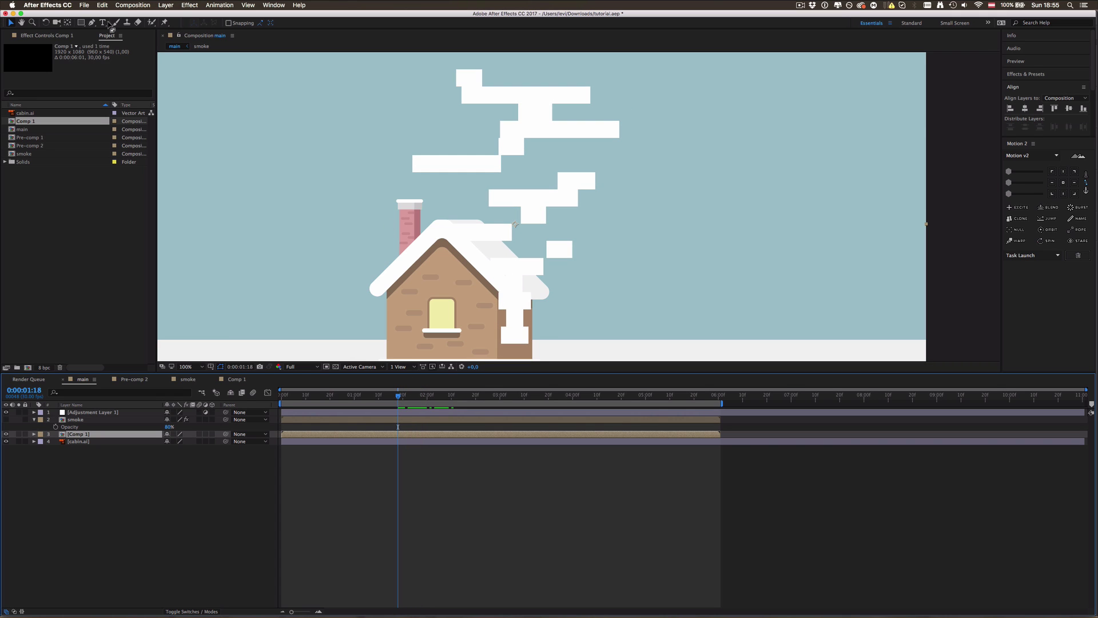
pyautogui.click(81, 22)
# - Draw a rectangular mask on the Comp 1 layer around the smoke above the chimney
pyautogui.press(',')
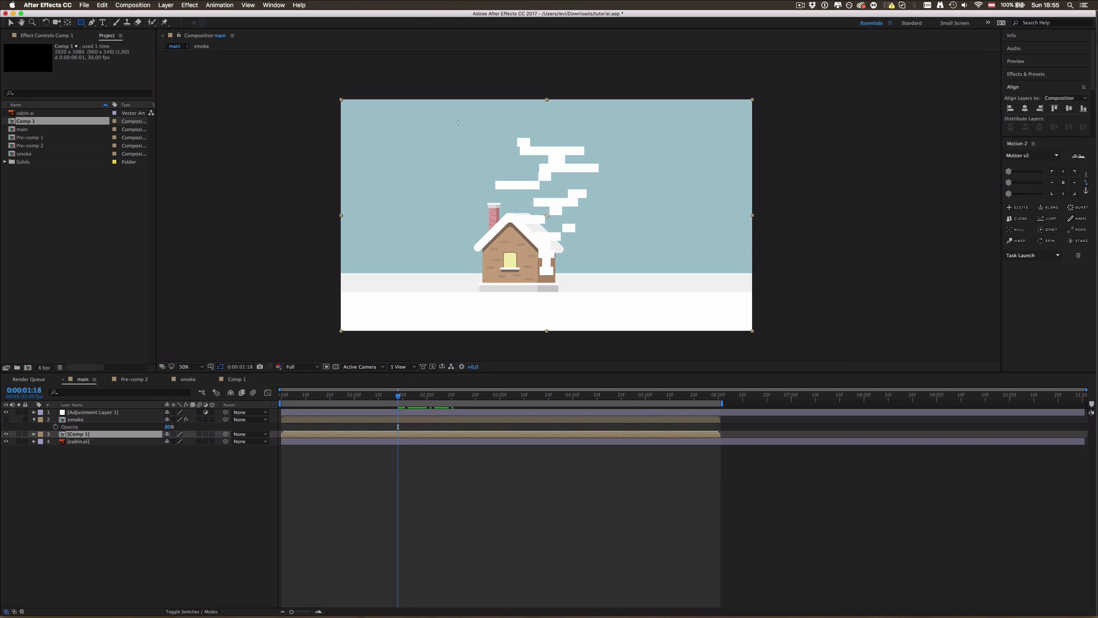
pyautogui.moveTo(446, 119); pyautogui.dragTo(621, 240)
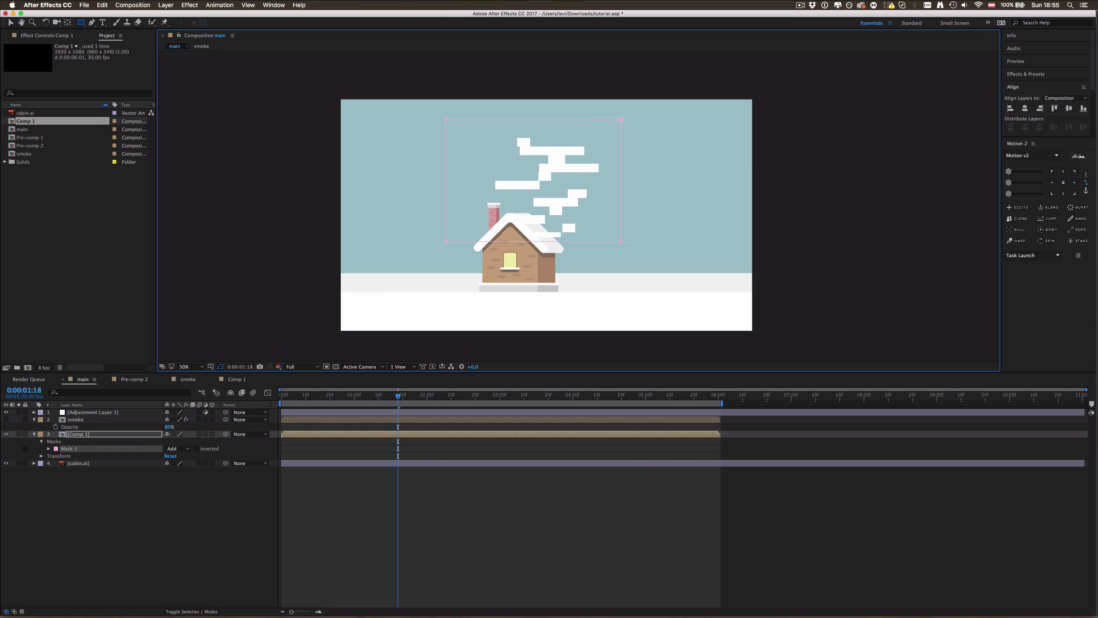
pyautogui.press('Delete')
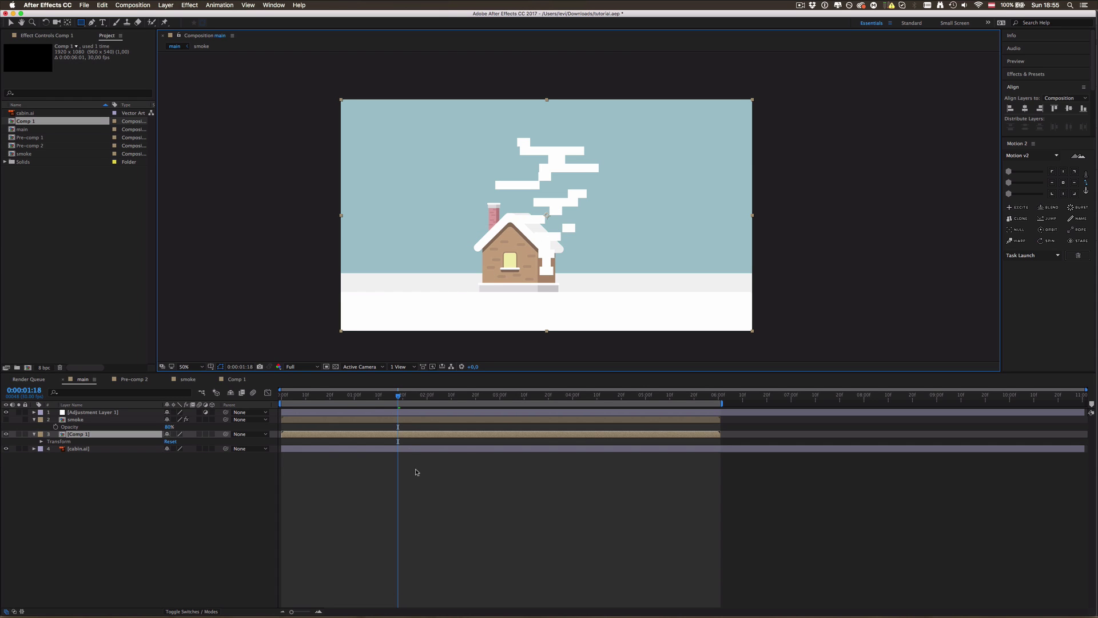
pyautogui.click(372, 434)
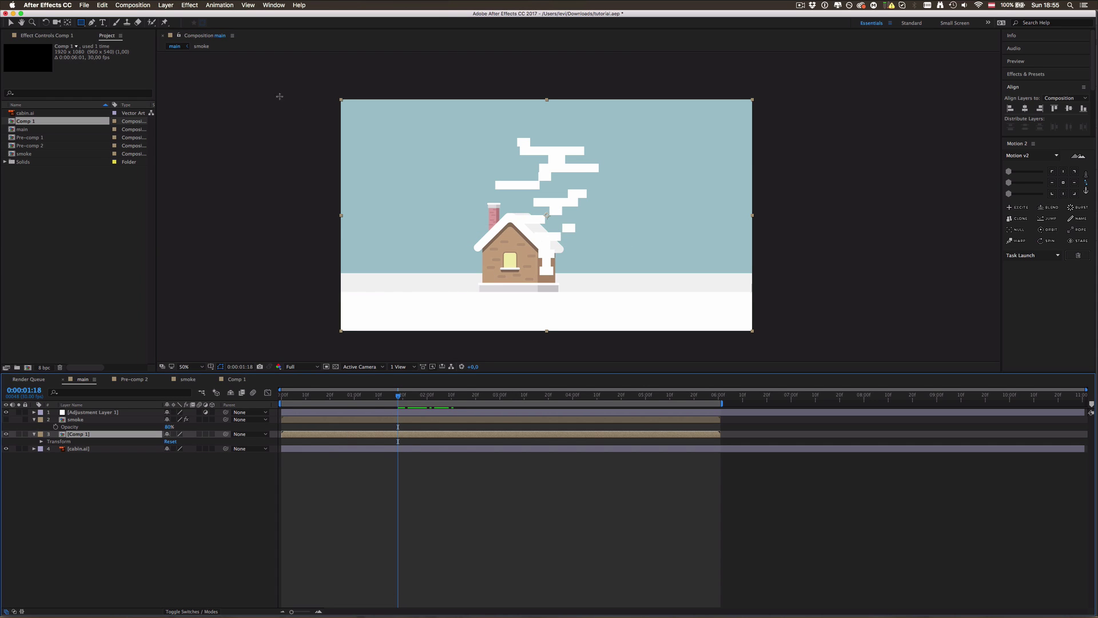
pyautogui.click(82, 25)
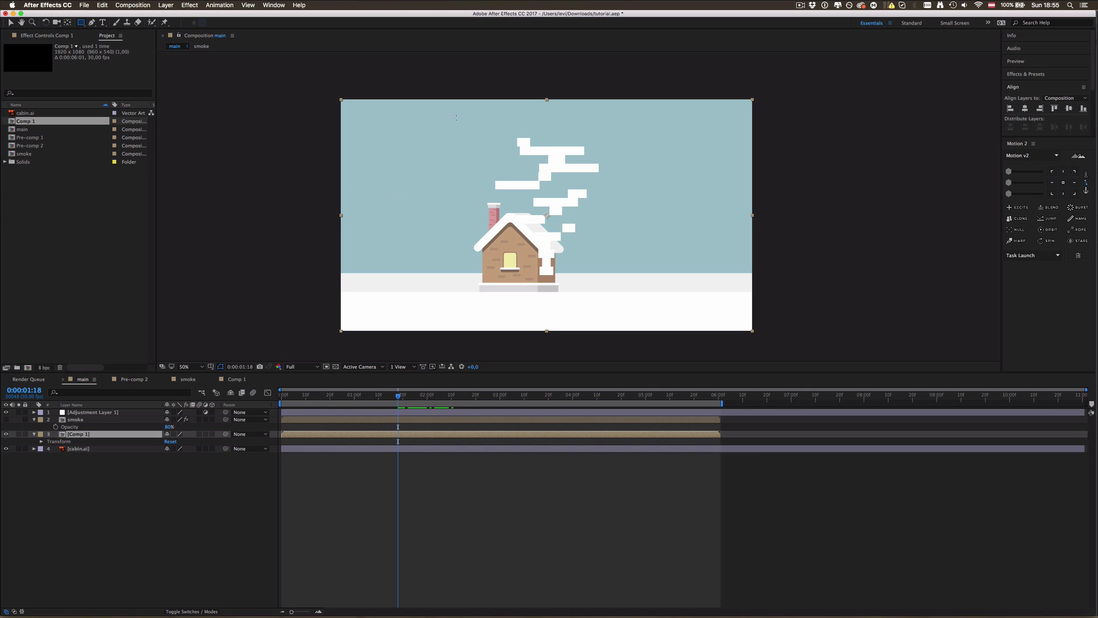
pyautogui.moveTo(458, 121); pyautogui.dragTo(633, 260)
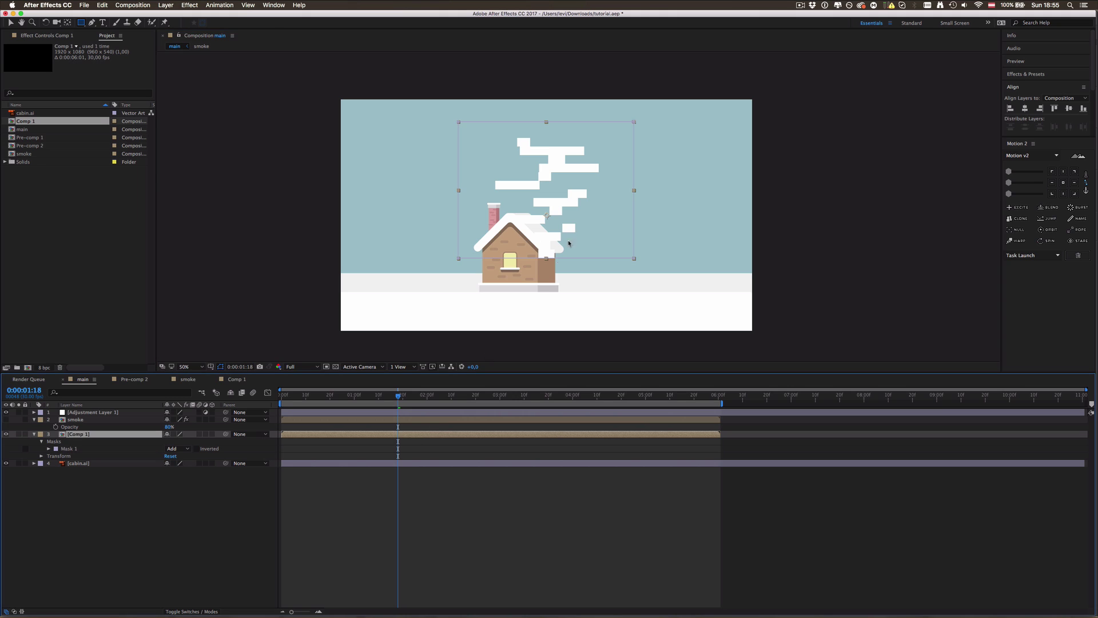
# - Move the masked smoke layer up and left onto the chimney top
pyautogui.press('v')
pyautogui.moveTo(566, 234); pyautogui.dragTo(517, 182)
pyautogui.press('.')
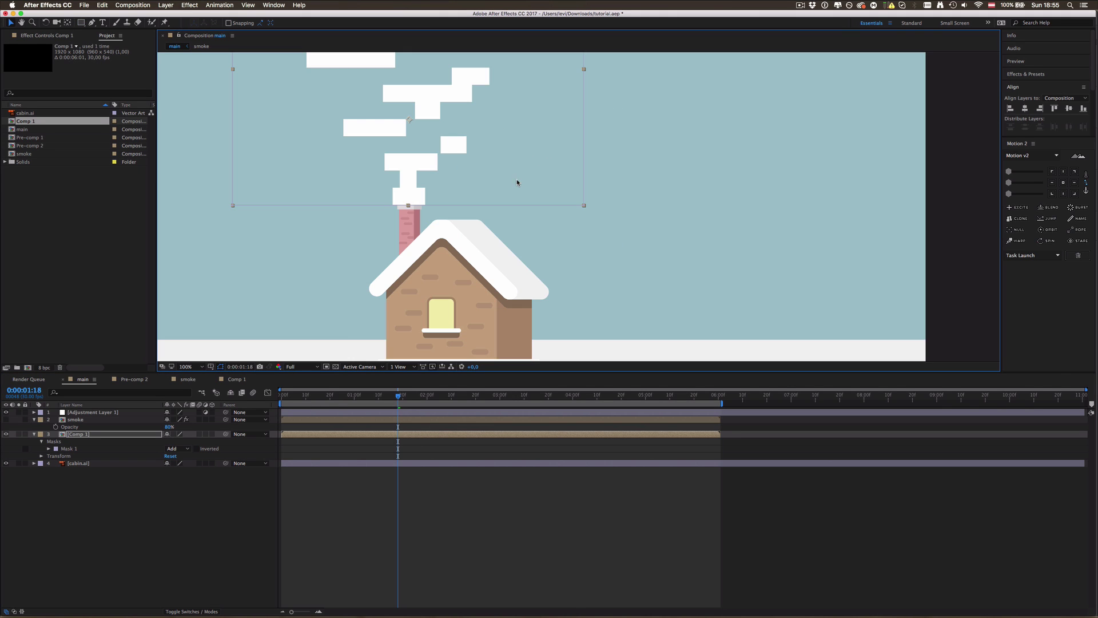
pyautogui.moveTo(432, 176); pyautogui.dragTo(433, 171)
pyautogui.click(402, 503)
# - Nudge the smoke layer up a few pixels and check it against the chimney
pyautogui.press(',')
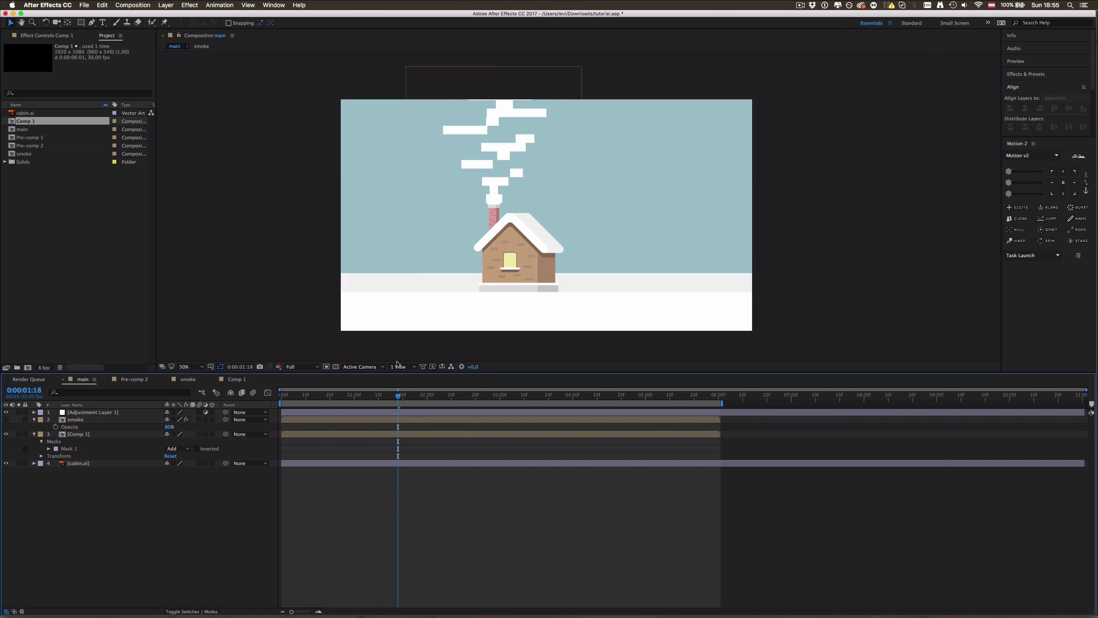
pyautogui.click(464, 213)
pyautogui.press('.')
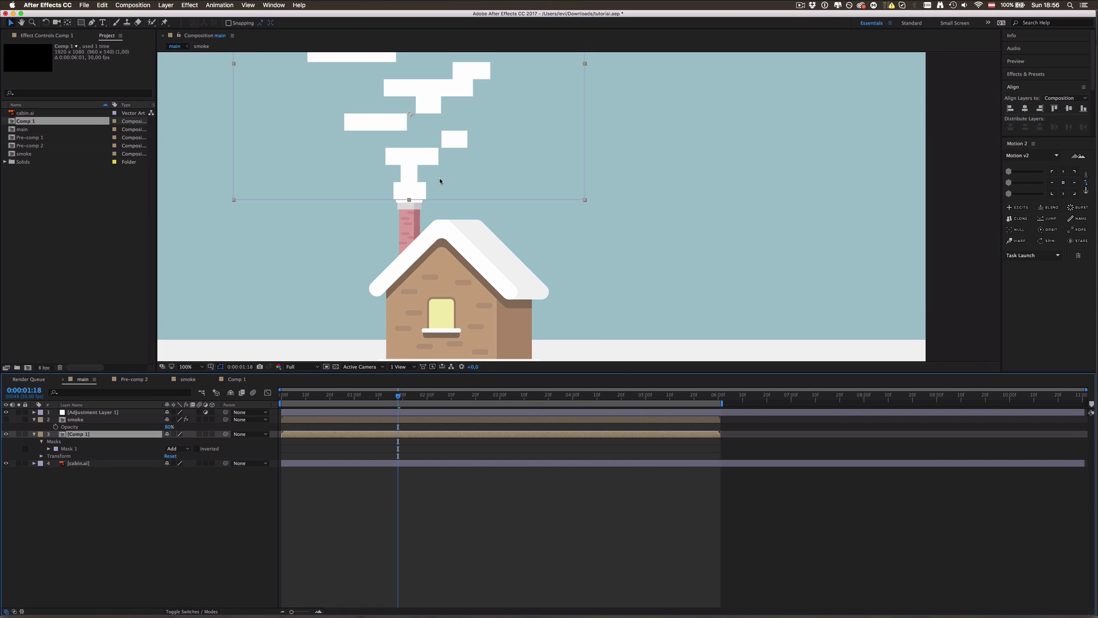
pyautogui.press('Up')
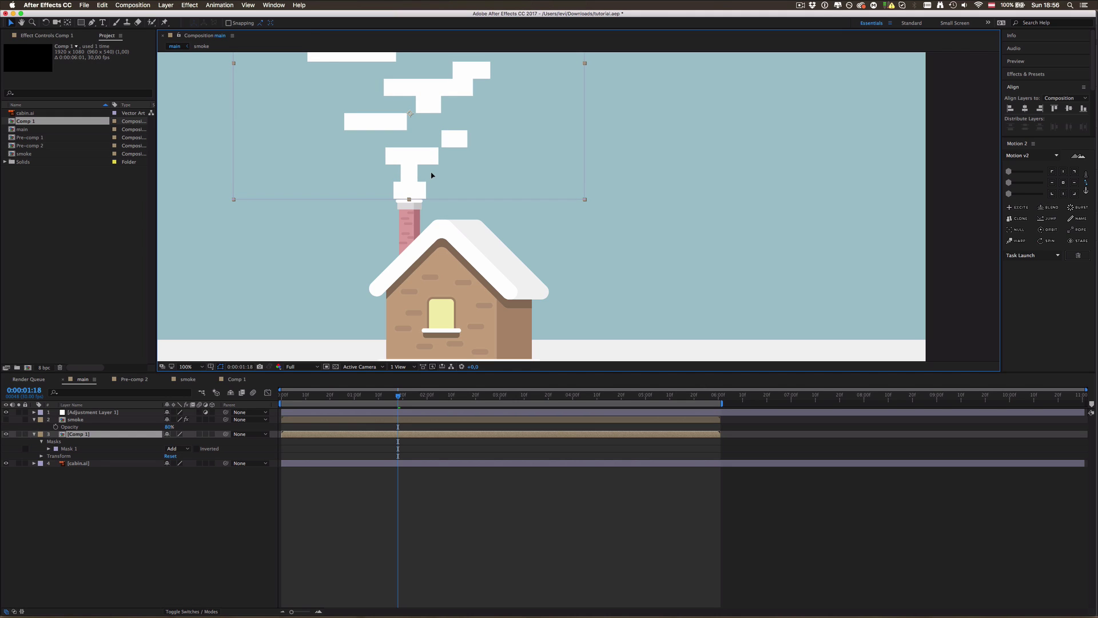
pyautogui.press('Up')
pyautogui.press('Up')
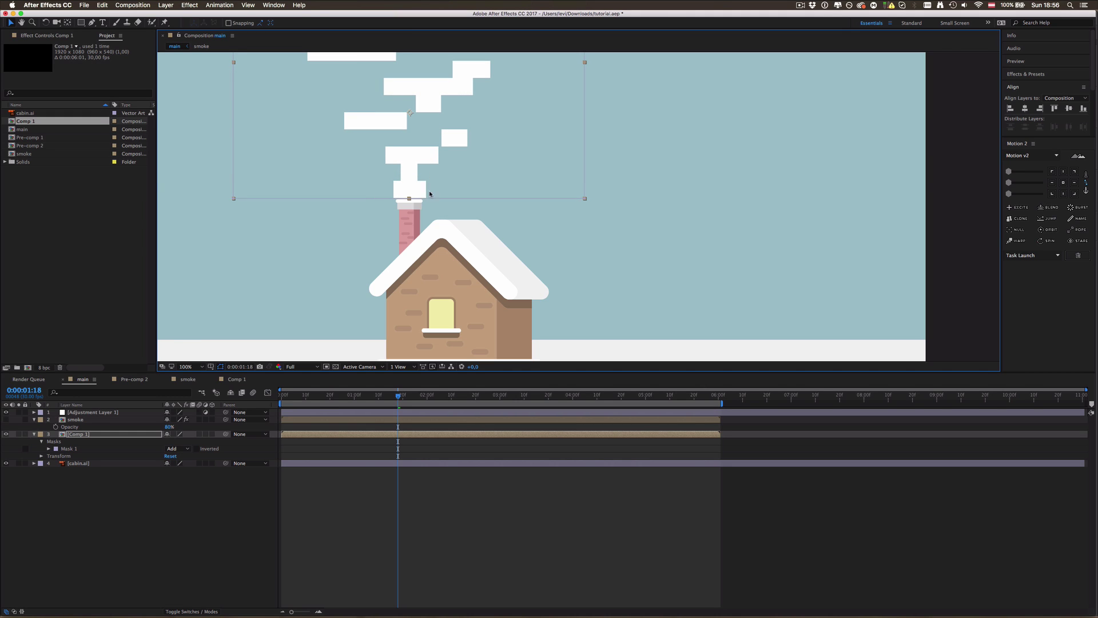
pyautogui.press('.')
pyautogui.press(',')
pyautogui.moveTo(446, 142); pyautogui.dragTo(469, 219)
pyautogui.press(',')
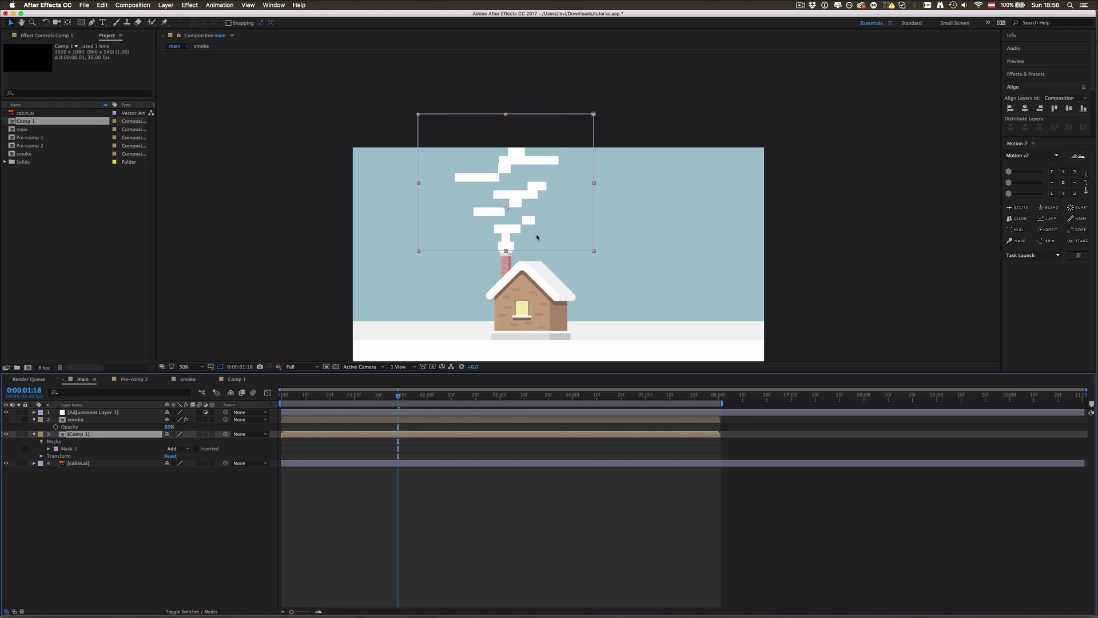
pyautogui.press('/')
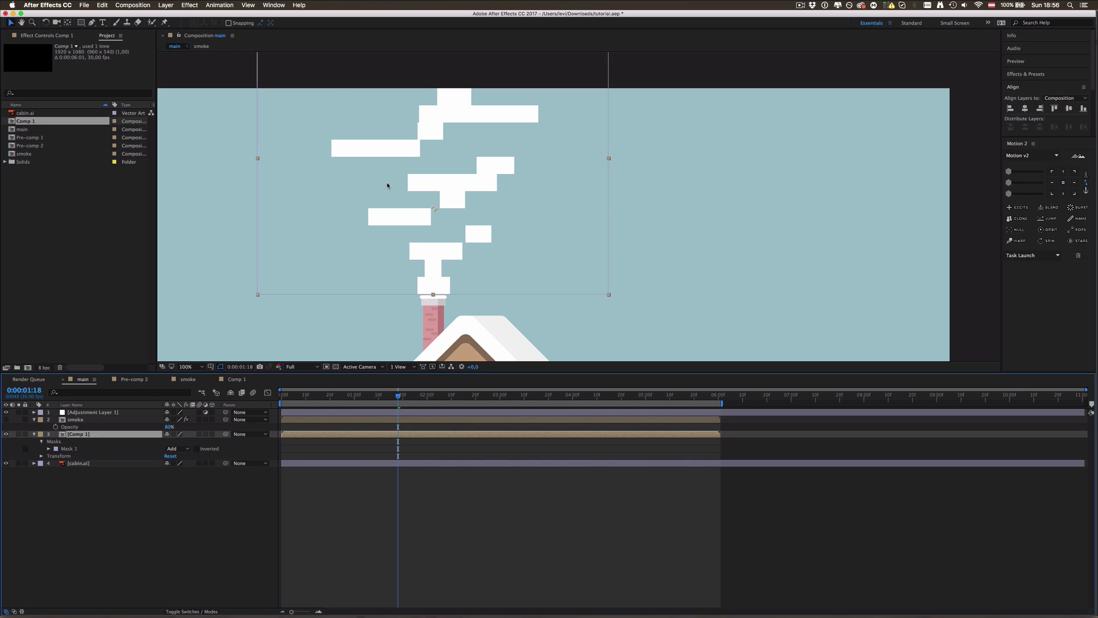
# - Apply Effect > Obsolete > Fast Blur to the Comp 1 smoke layer
pyautogui.click(184, 5)
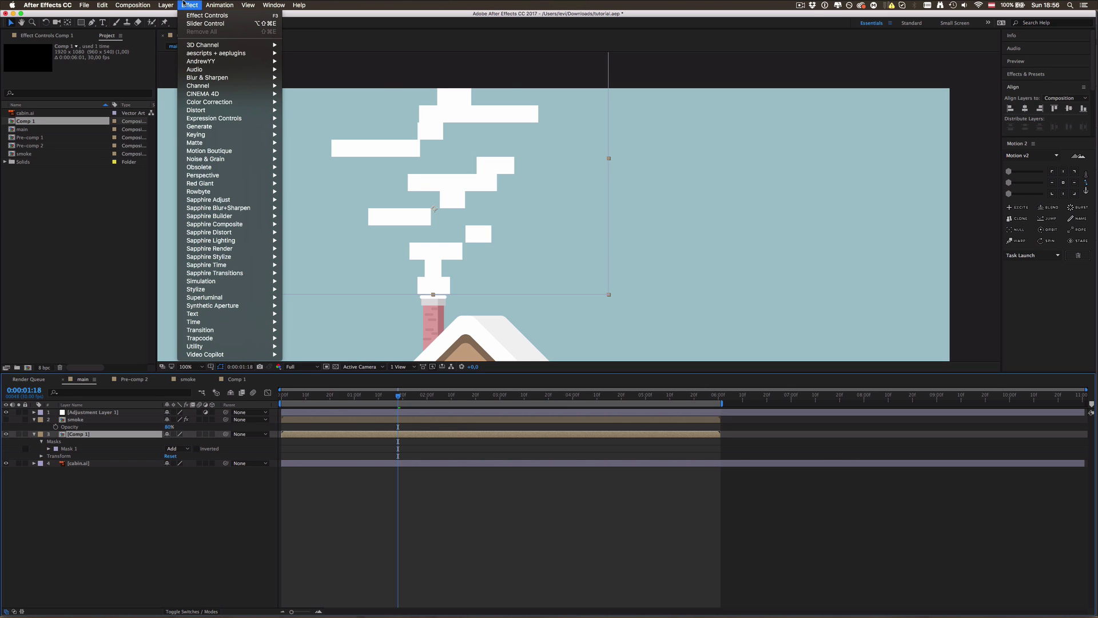
pyautogui.moveTo(227, 168)
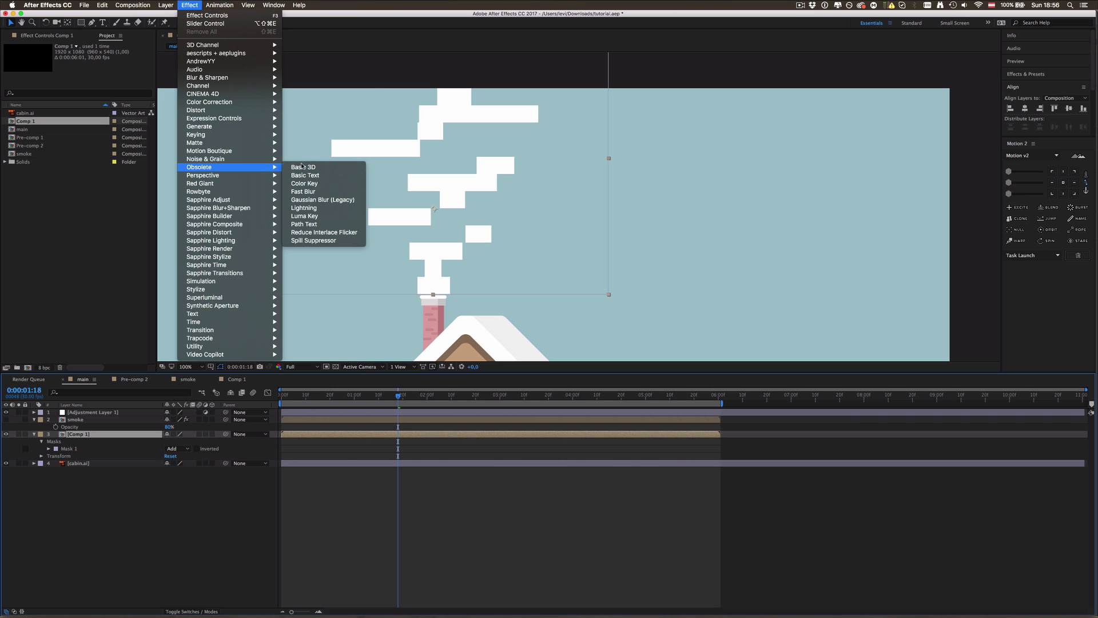
pyautogui.click(316, 193)
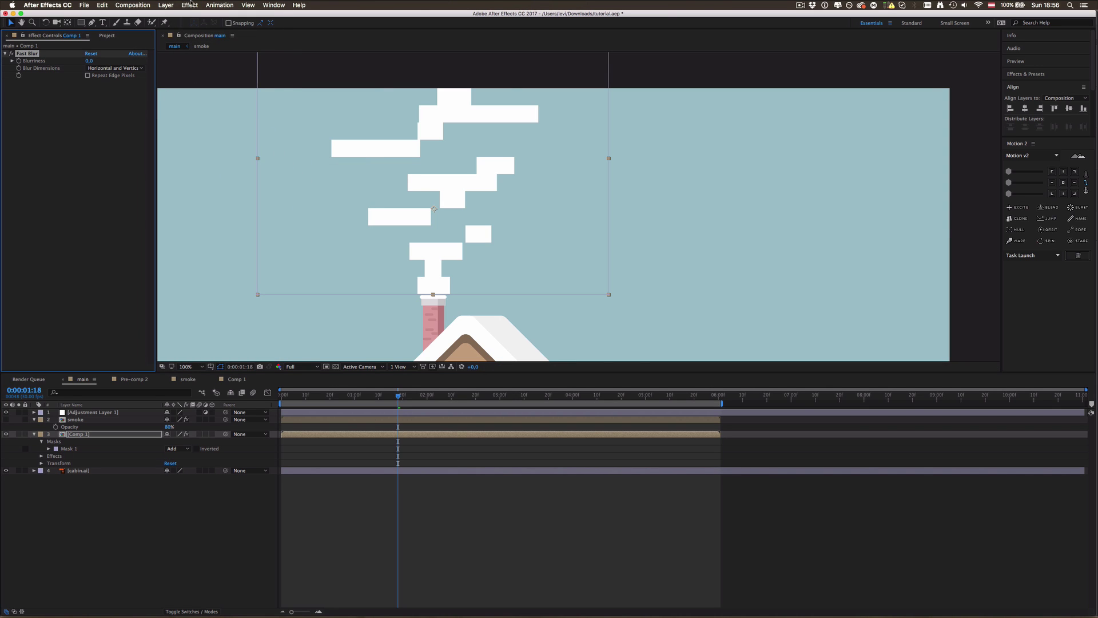
# - Apply Effect > Color Correction > Curves to the Comp 1 smoke layer
pyautogui.click(190, 5)
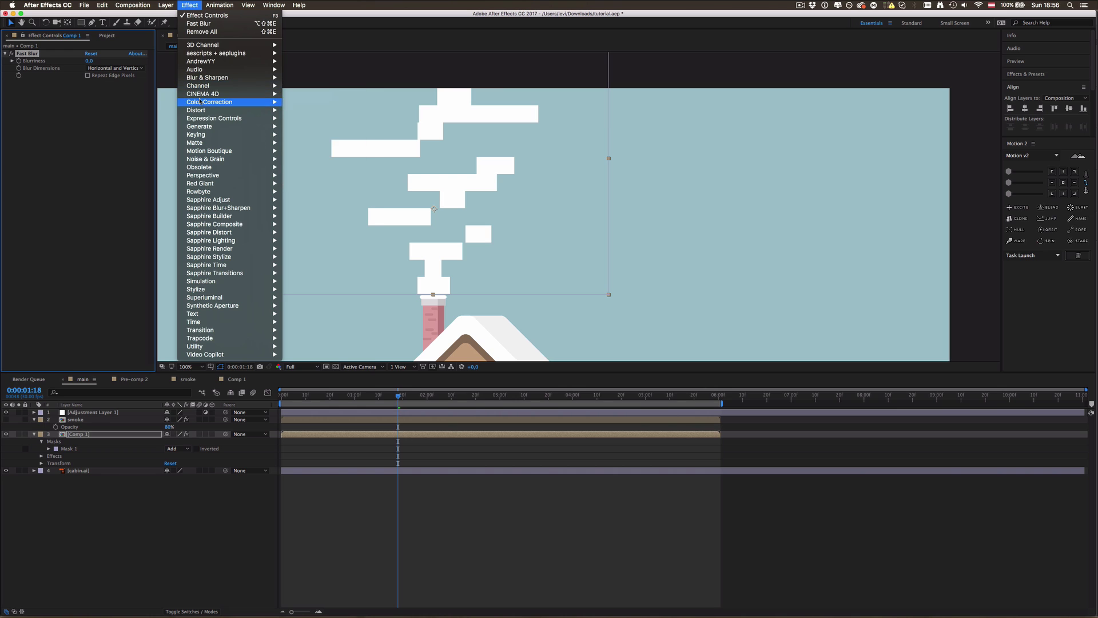
pyautogui.moveTo(200, 102)
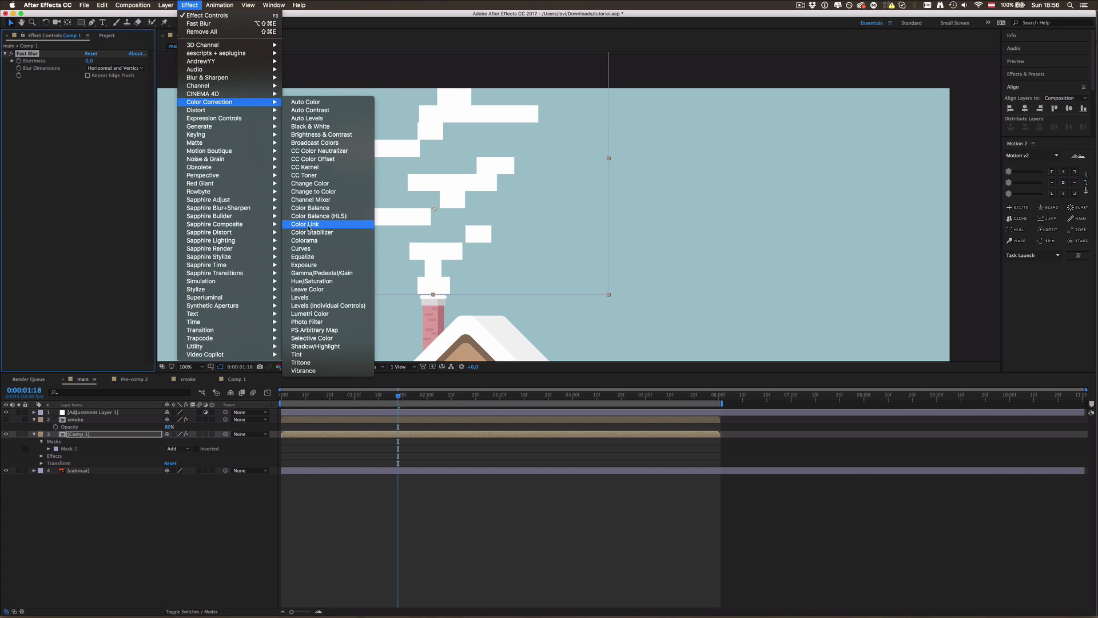
pyautogui.click(304, 248)
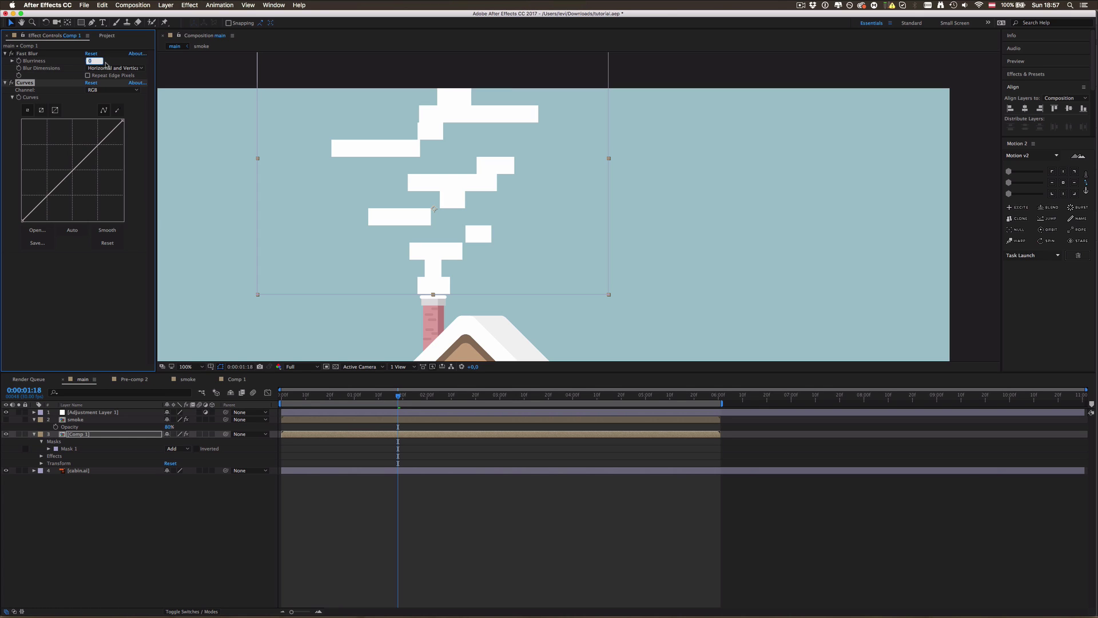
# - Raise Fast Blur to about 25 and steepen the Curves Alpha channel to sharpen the smoke edges
pyautogui.click(97, 60)
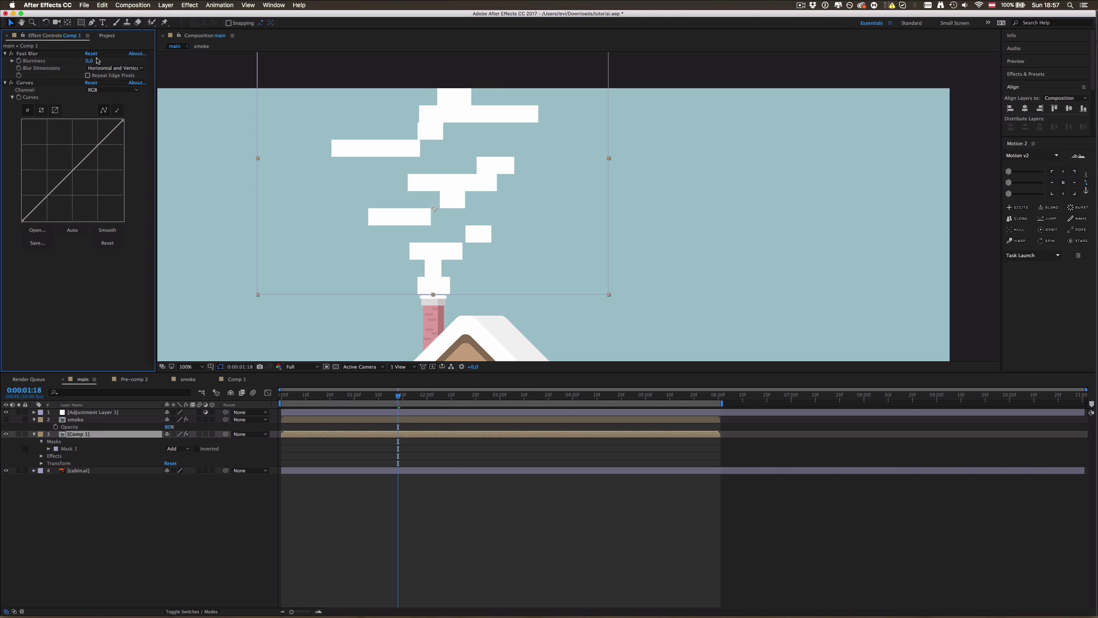
pyautogui.moveTo(89, 59); pyautogui.dragTo(99, 59)
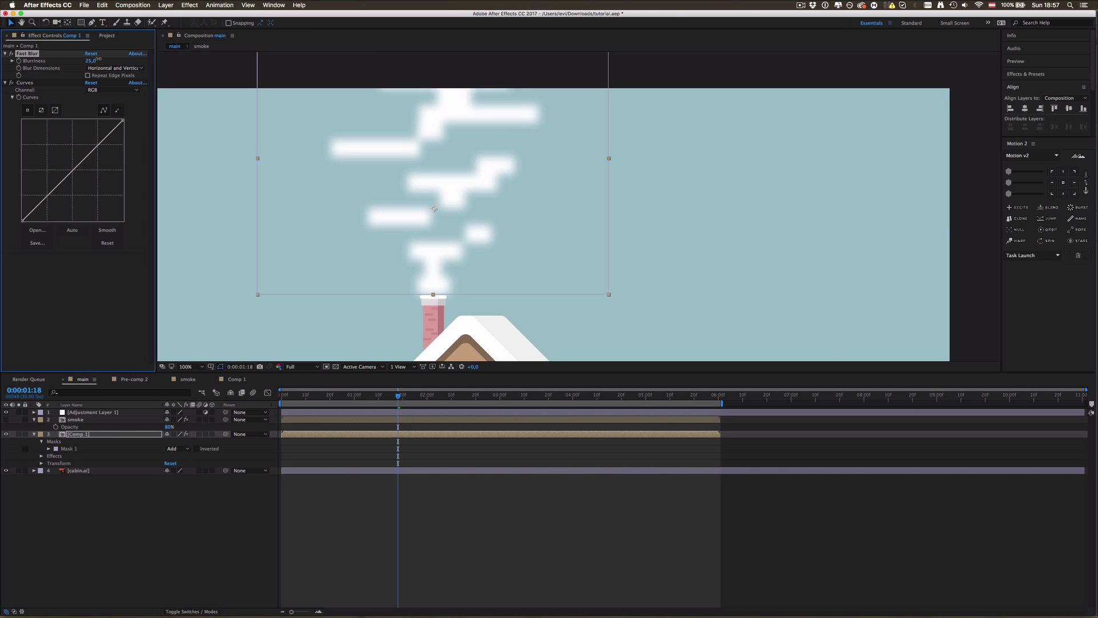
pyautogui.click(93, 94)
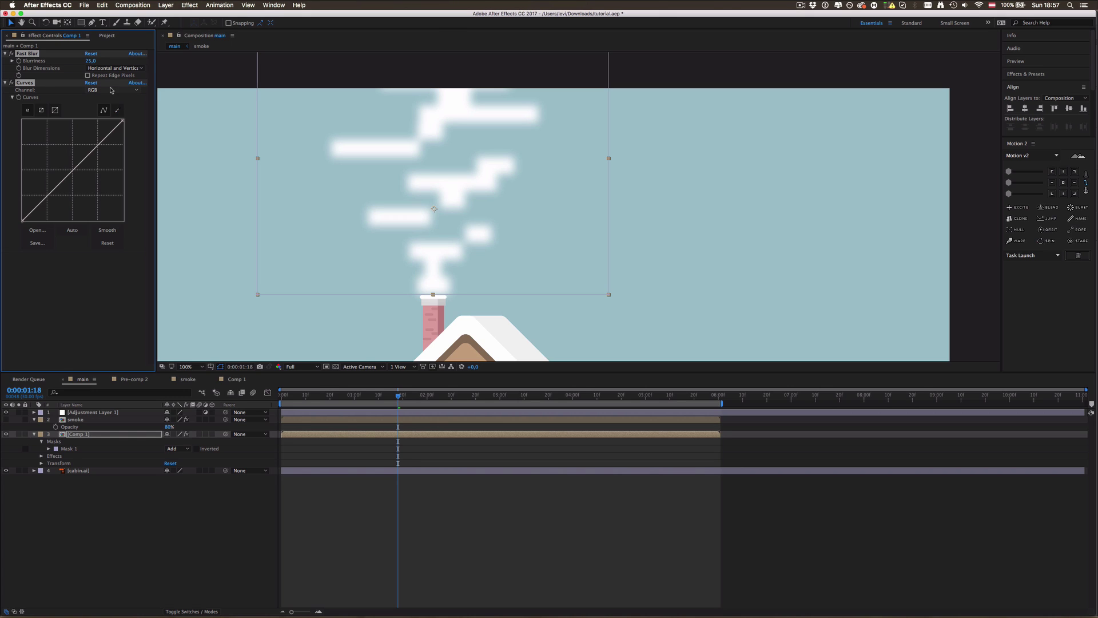
pyautogui.click(104, 92)
pyautogui.click(97, 92)
pyautogui.click(99, 91)
pyautogui.click(100, 131)
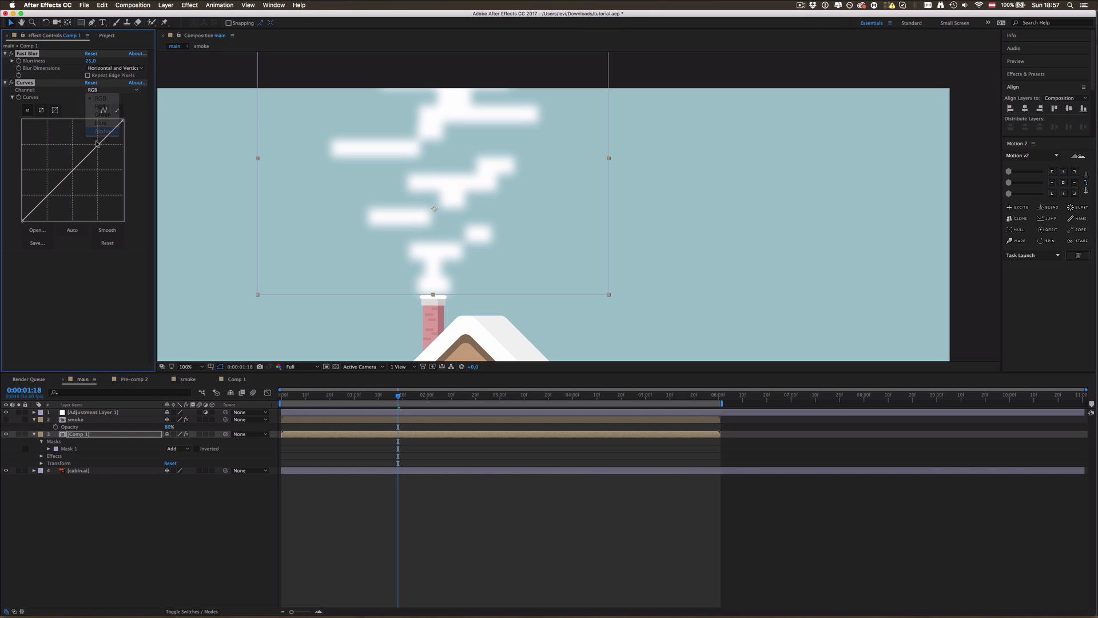
pyautogui.moveTo(68, 175); pyautogui.dragTo(75, 123)
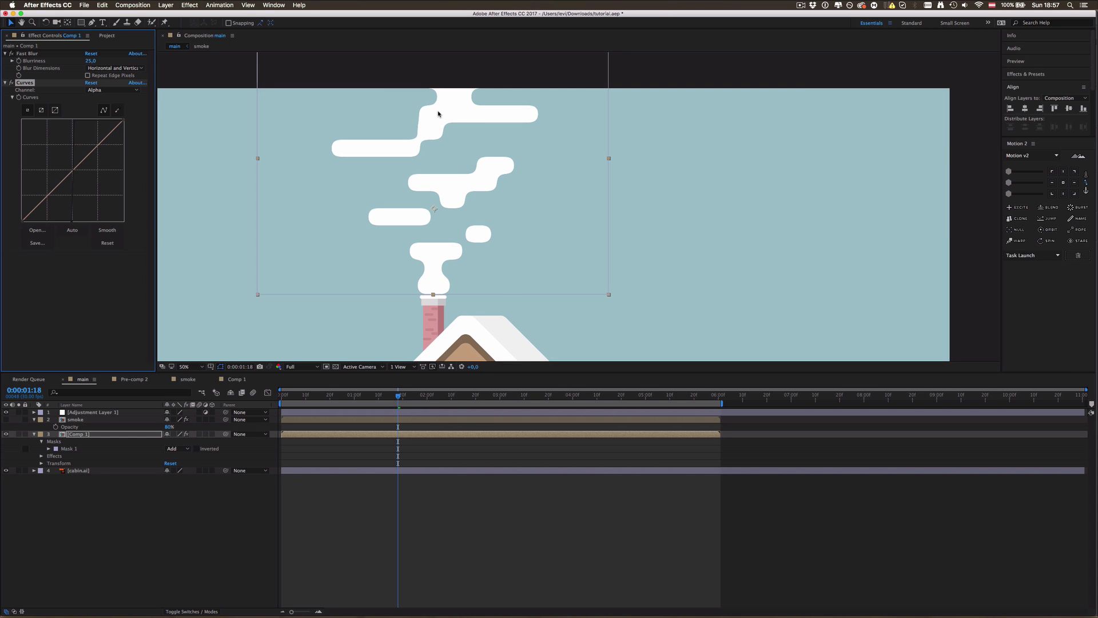
# - Increase the smoke's Fast Blur blurriness step by step up to 56 for rounder shapes
pyautogui.press(',')
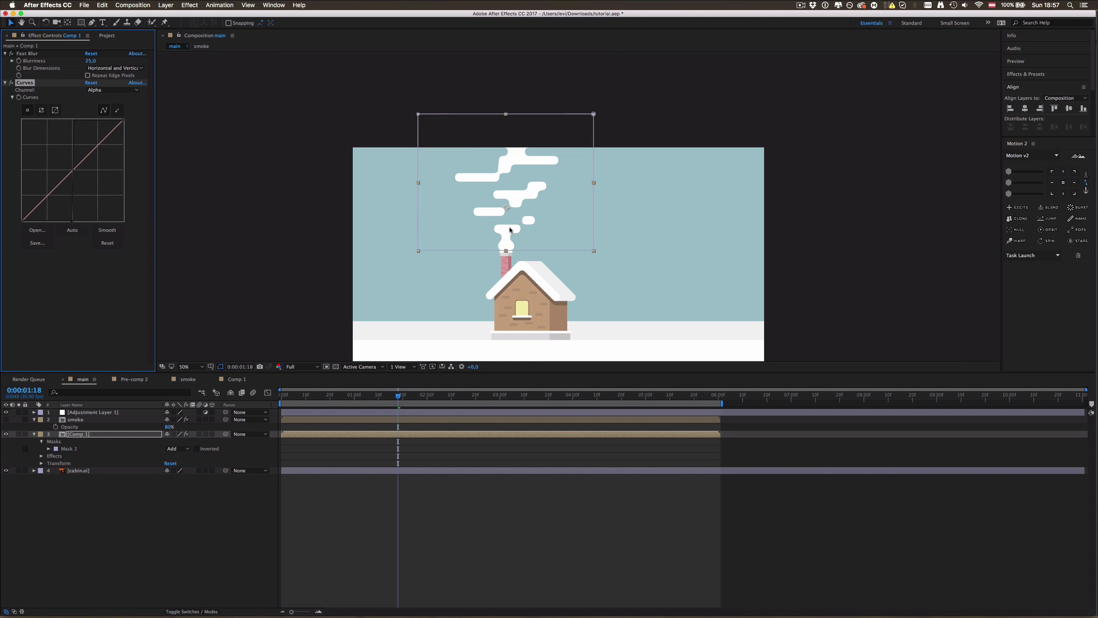
pyautogui.press('.')
pyautogui.press(',')
pyautogui.moveTo(86, 61); pyautogui.dragTo(89, 61)
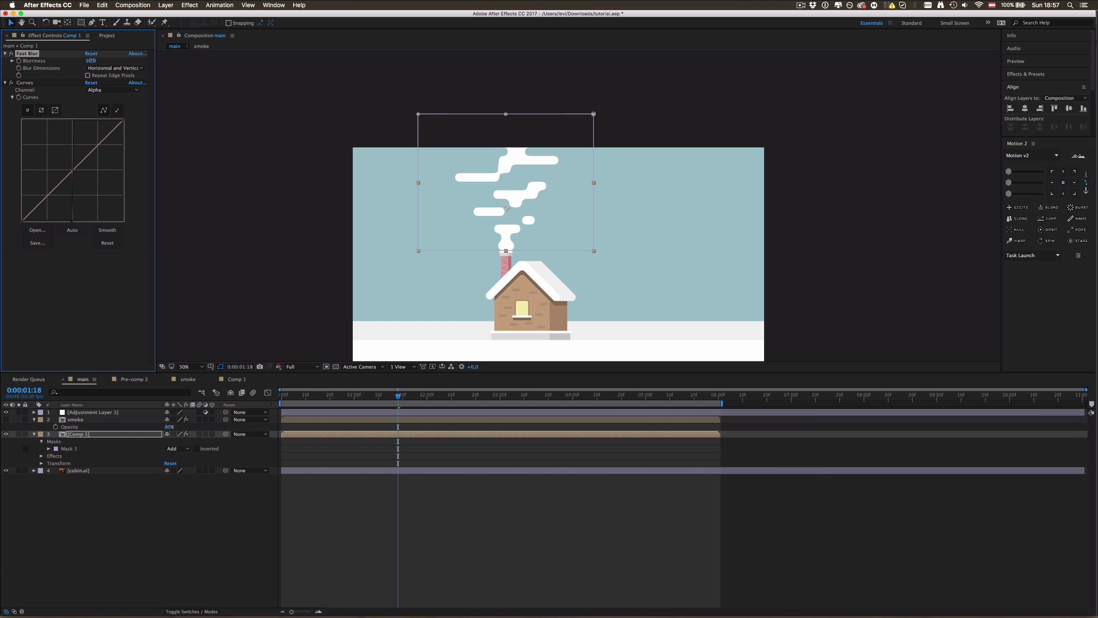
pyautogui.press('.')
pyautogui.press('.')
pyautogui.press(',')
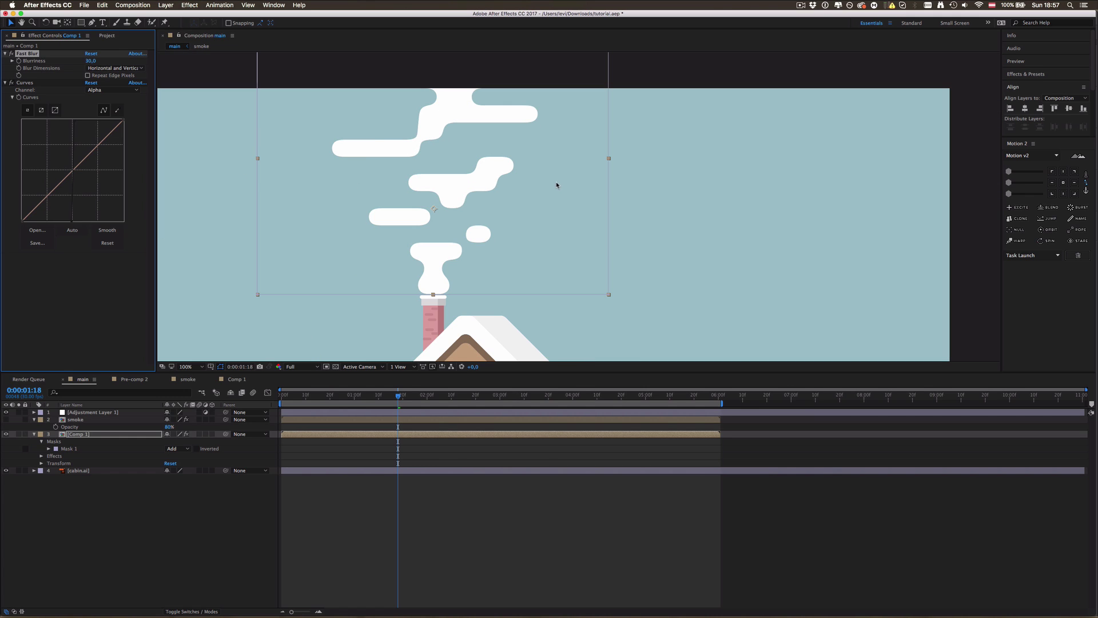
pyautogui.moveTo(92, 60); pyautogui.dragTo(124, 61)
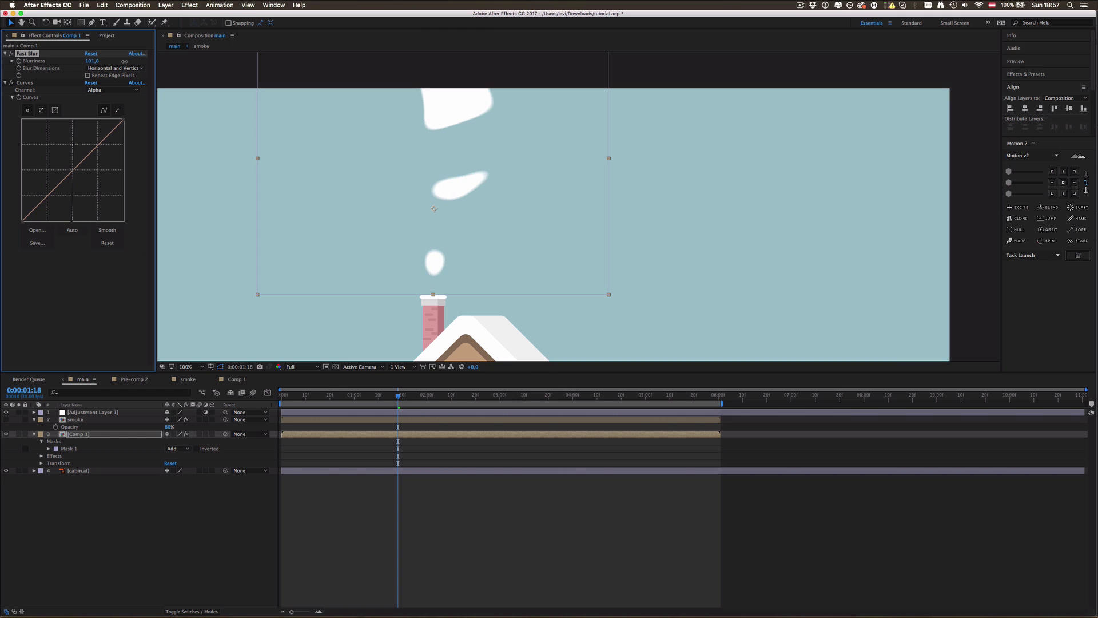
# - Preview the smoke animation, then set Fast Blur blurriness to 30
pyautogui.click(392, 442)
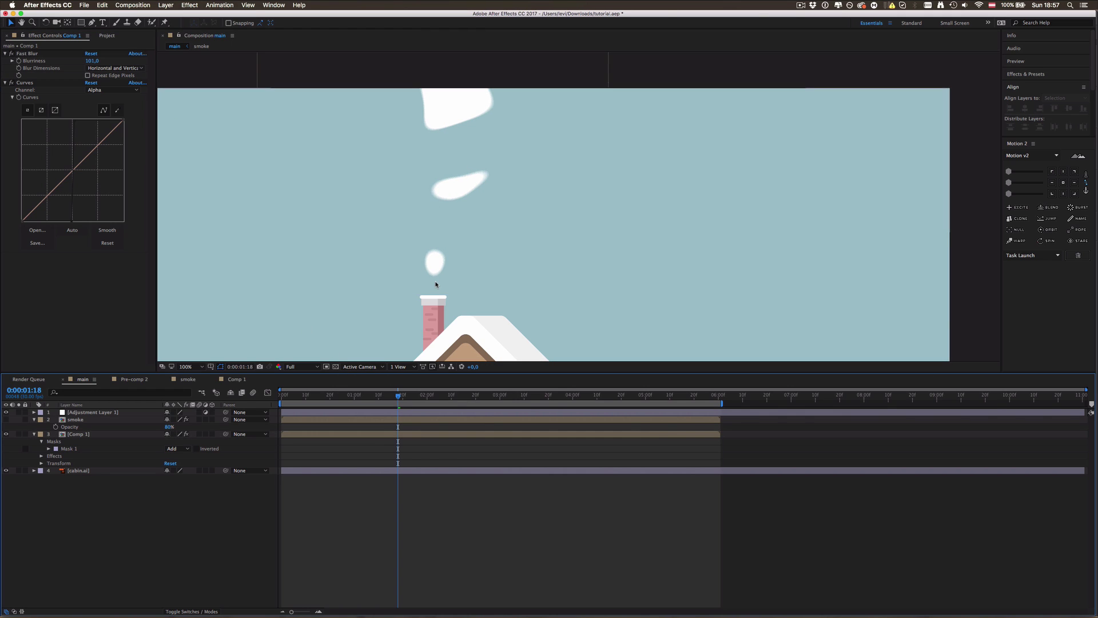
pyautogui.press(',')
pyautogui.press(',')
pyautogui.press('space')
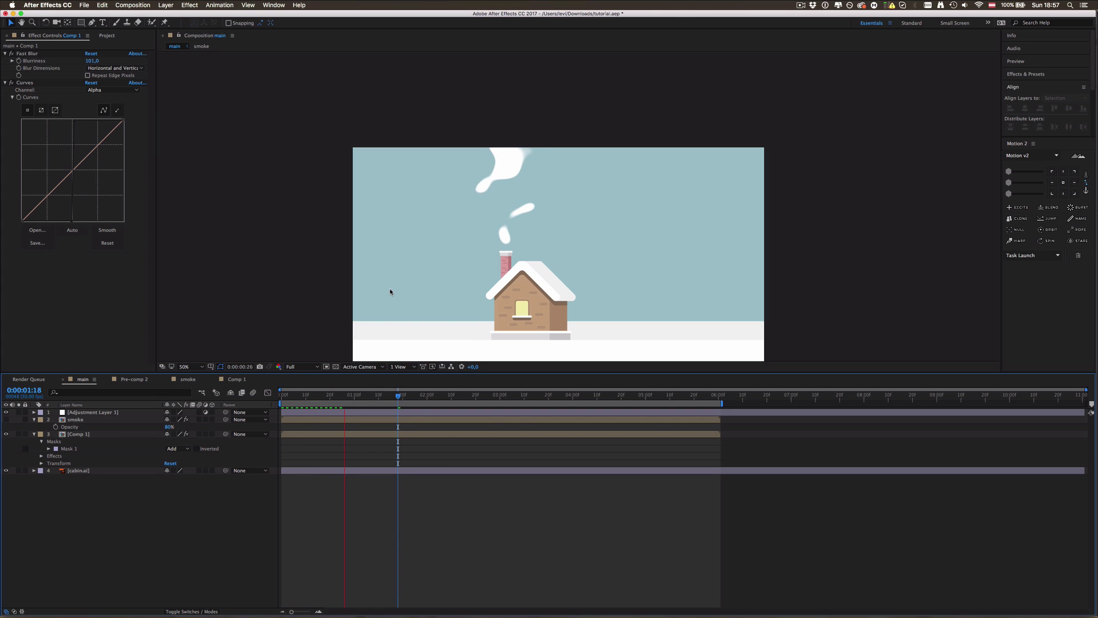
pyautogui.press('space')
pyautogui.click(93, 60)
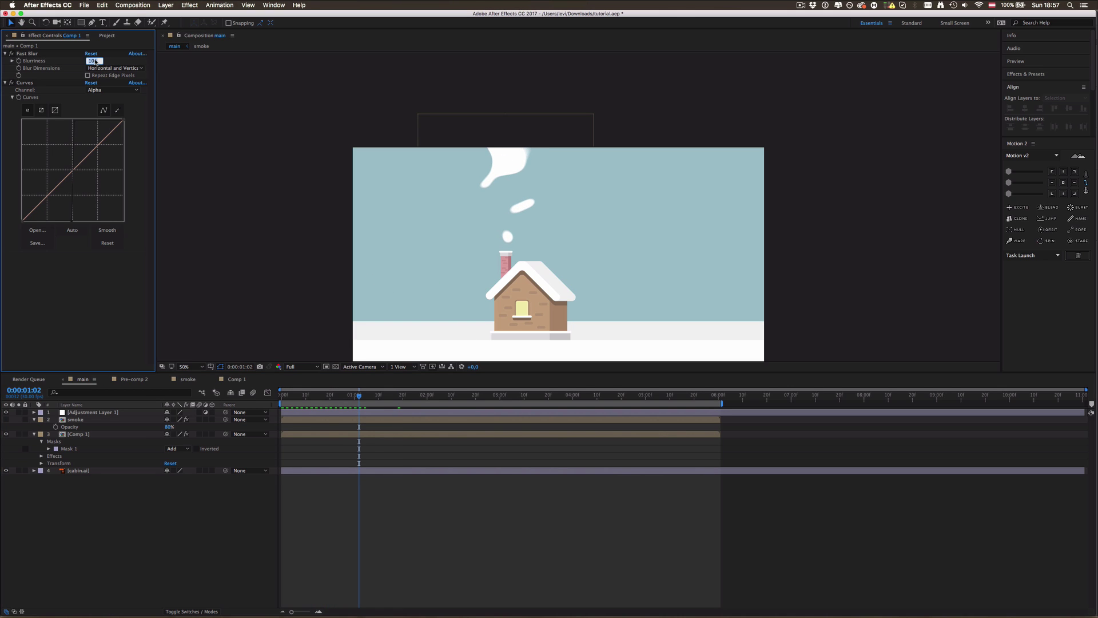
pyautogui.write('30')
pyautogui.press('Return')
# - Preview the smoke animation again and select the Comp 1 layer
pyautogui.click(486, 494)
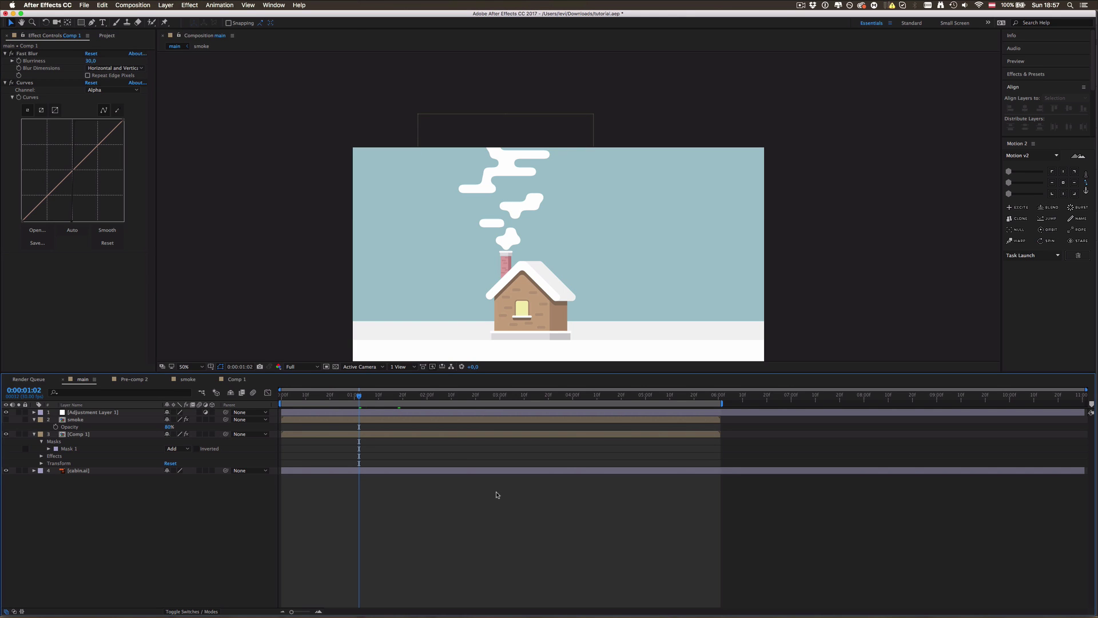
pyautogui.press('space')
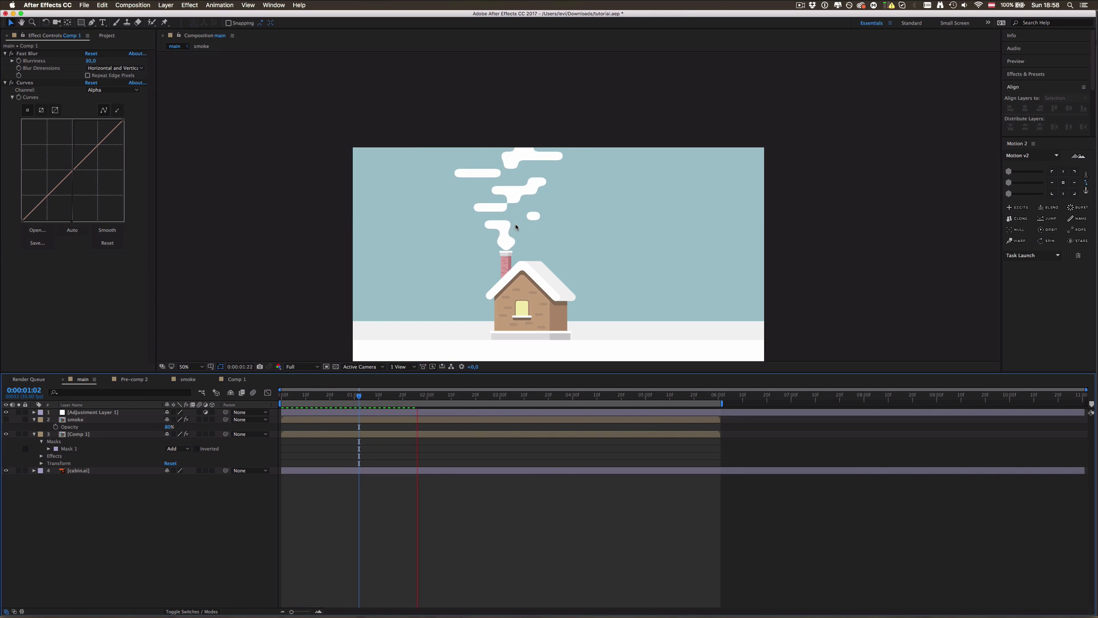
pyautogui.click(392, 420)
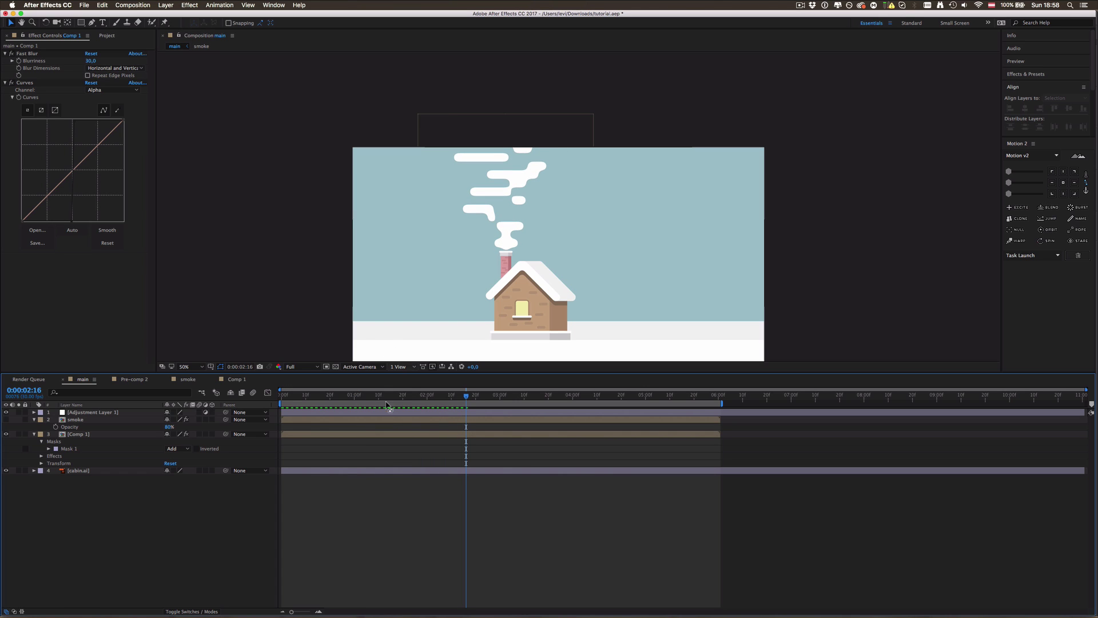
pyautogui.click(387, 435)
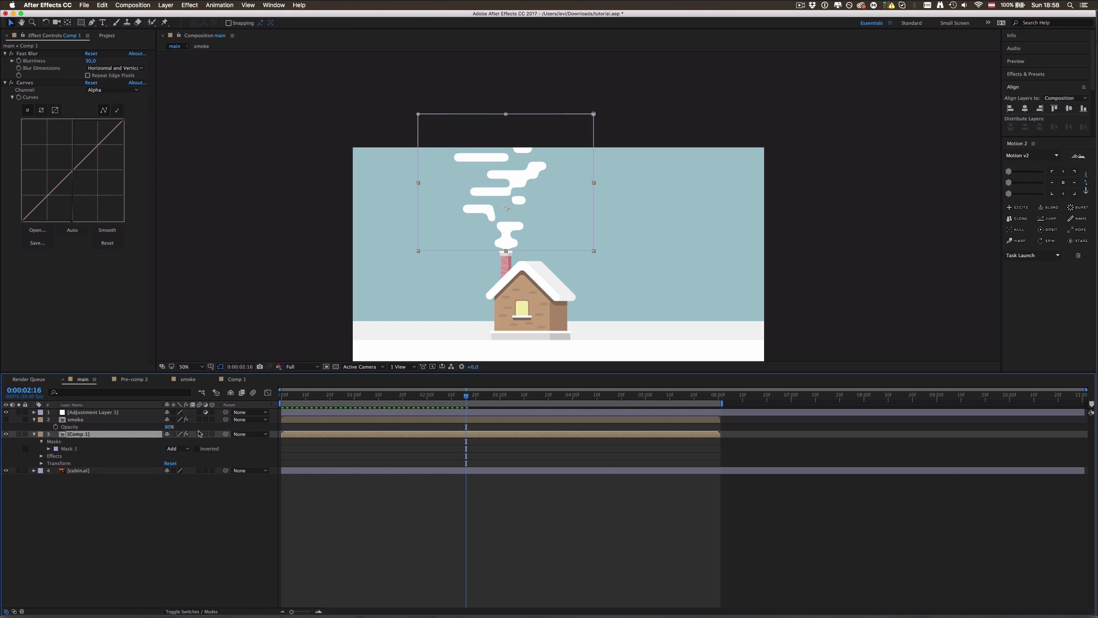
# - Open the Comp 1 precomp and duplicate a group of white smoke bars
pyautogui.doubleClick(85, 434)
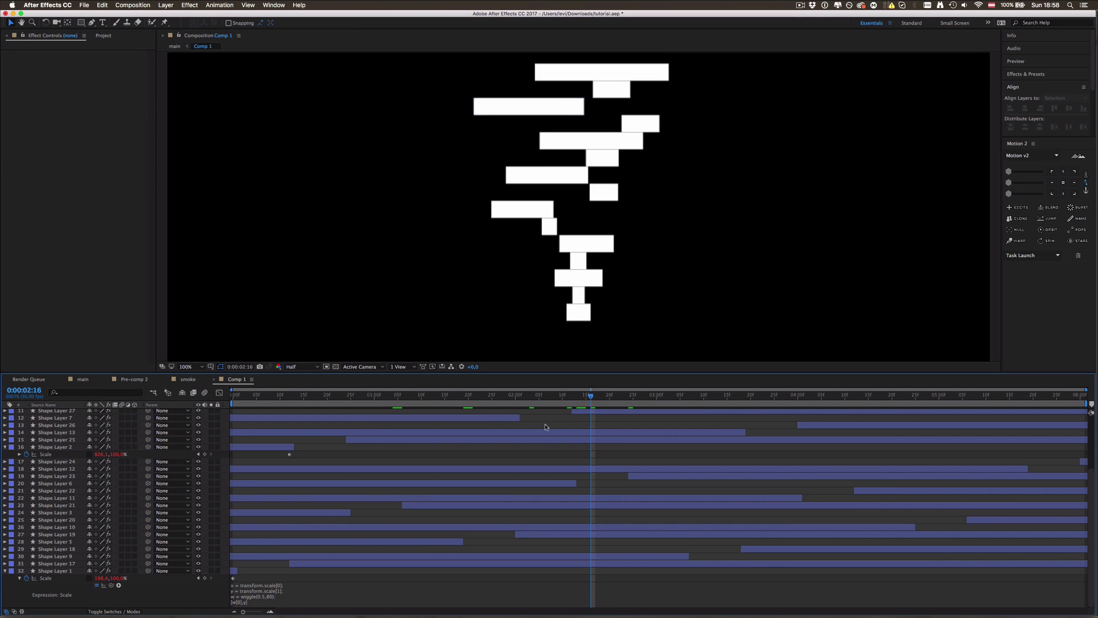
pyautogui.scroll(-2, 582, 318)
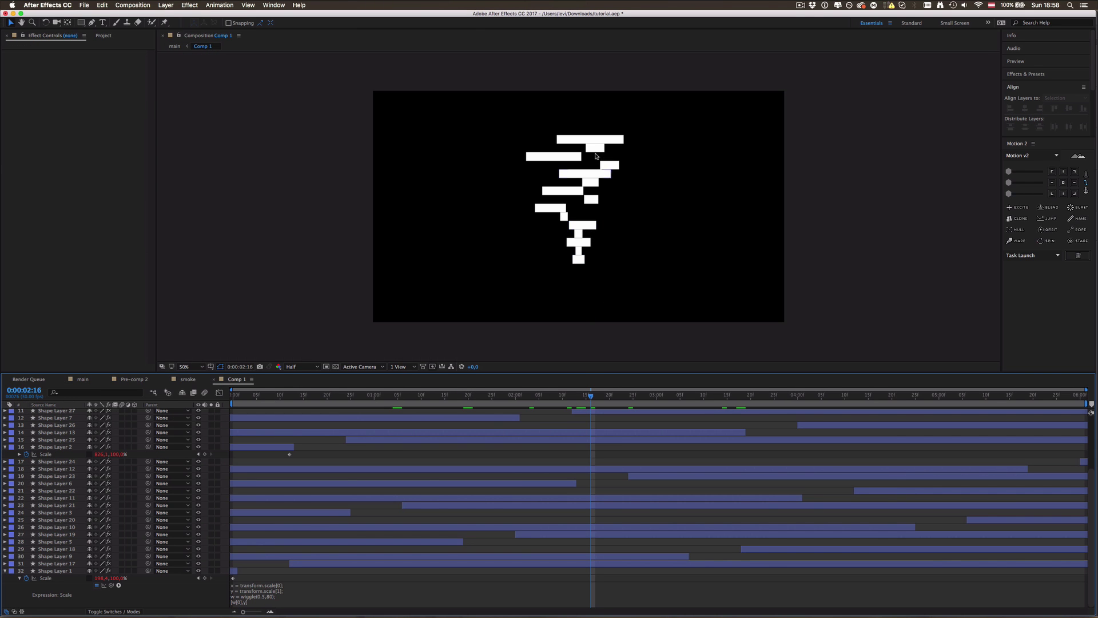
pyautogui.click(596, 149)
pyautogui.keyDown('shift'); pyautogui.click(609, 165); pyautogui.keyUp('shift')
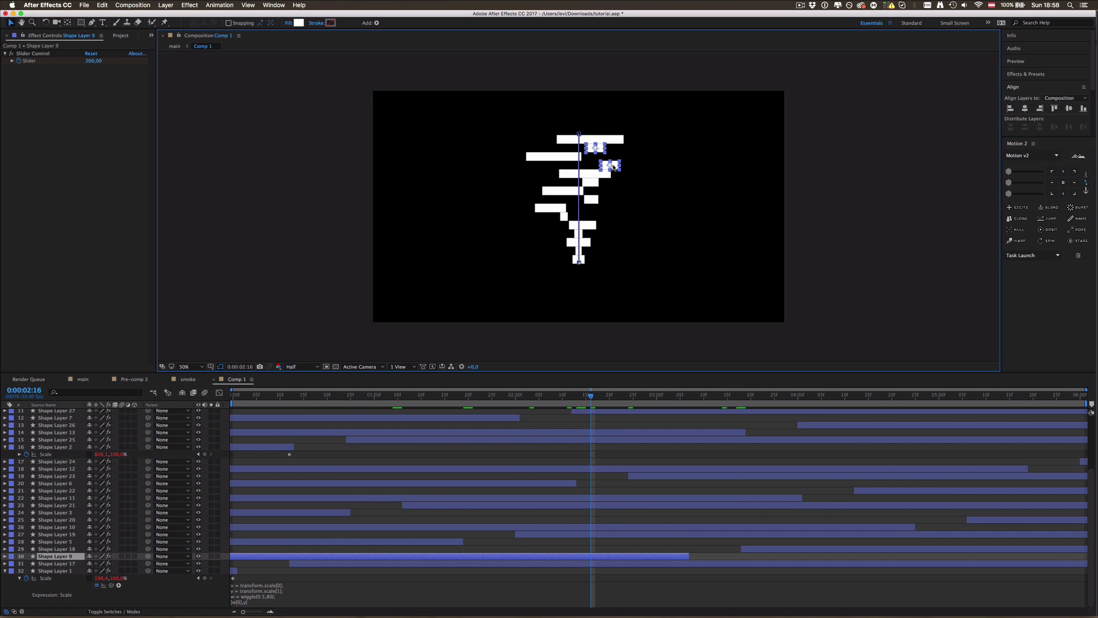
pyautogui.keyDown('shift'); pyautogui.click(591, 199); pyautogui.keyUp('shift')
pyautogui.keyDown('shift'); pyautogui.click(590, 183); pyautogui.keyUp('shift')
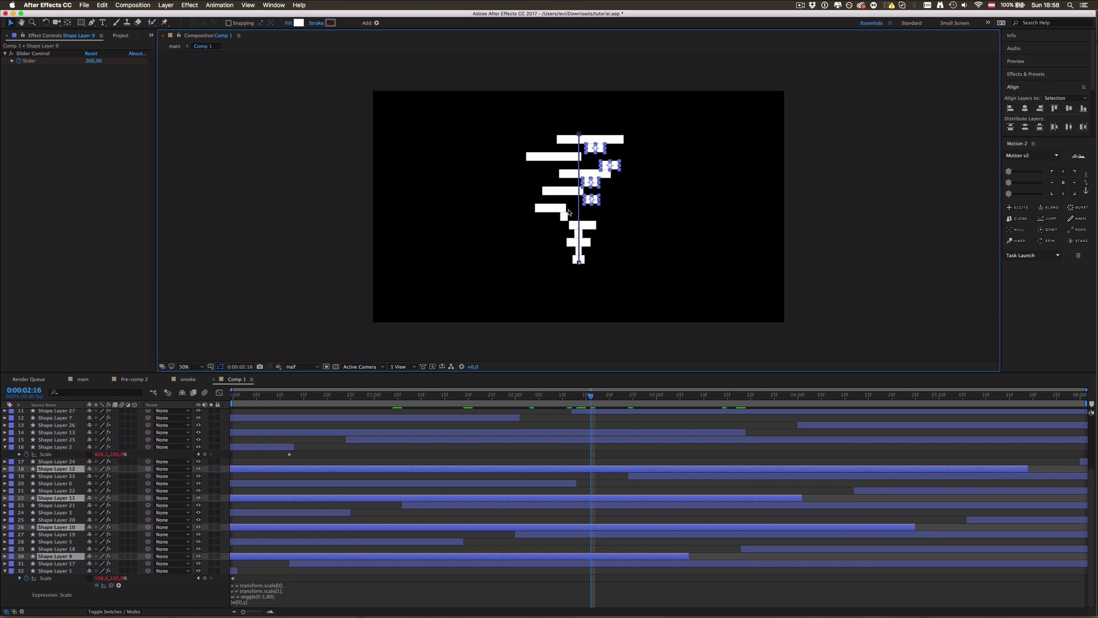
pyautogui.keyDown('shift'); pyautogui.click(579, 233); pyautogui.keyUp('shift')
pyautogui.keyDown('shift'); pyautogui.click(555, 205); pyautogui.keyUp('shift')
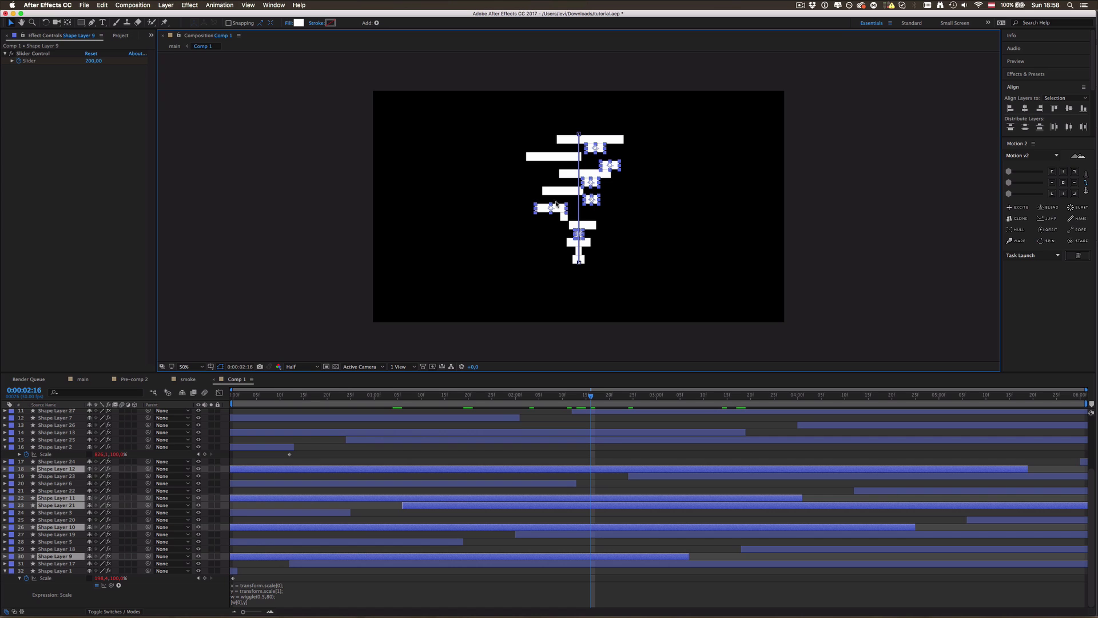
pyautogui.keyDown('shift'); pyautogui.click(561, 159); pyautogui.keyUp('shift')
pyautogui.keyDown('shift'); pyautogui.click(580, 258); pyautogui.keyUp('shift')
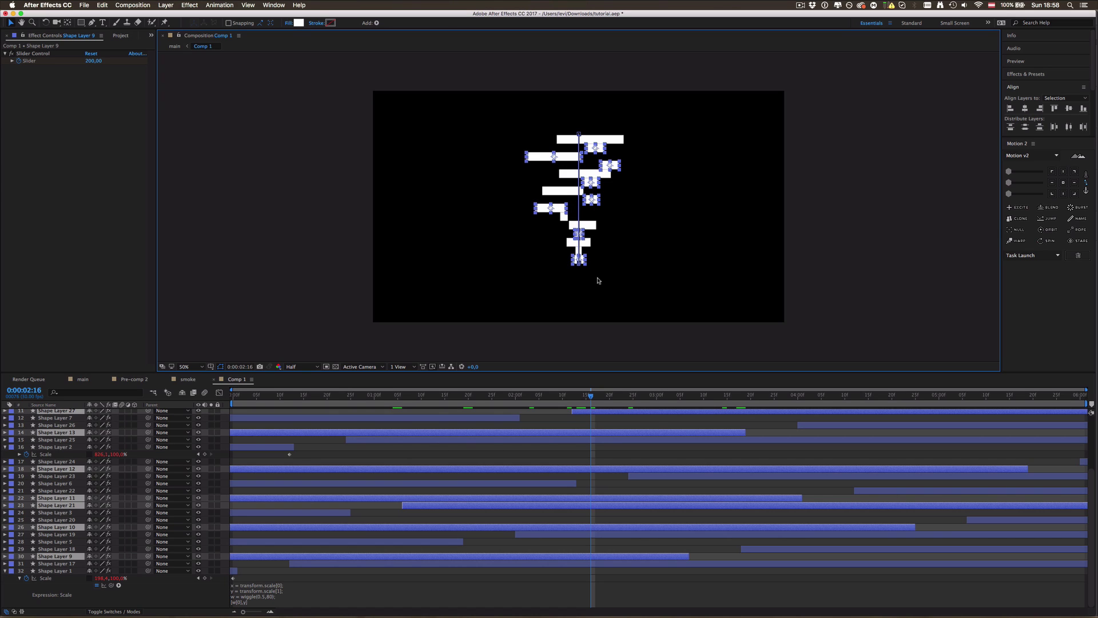
pyautogui.press('super+d')
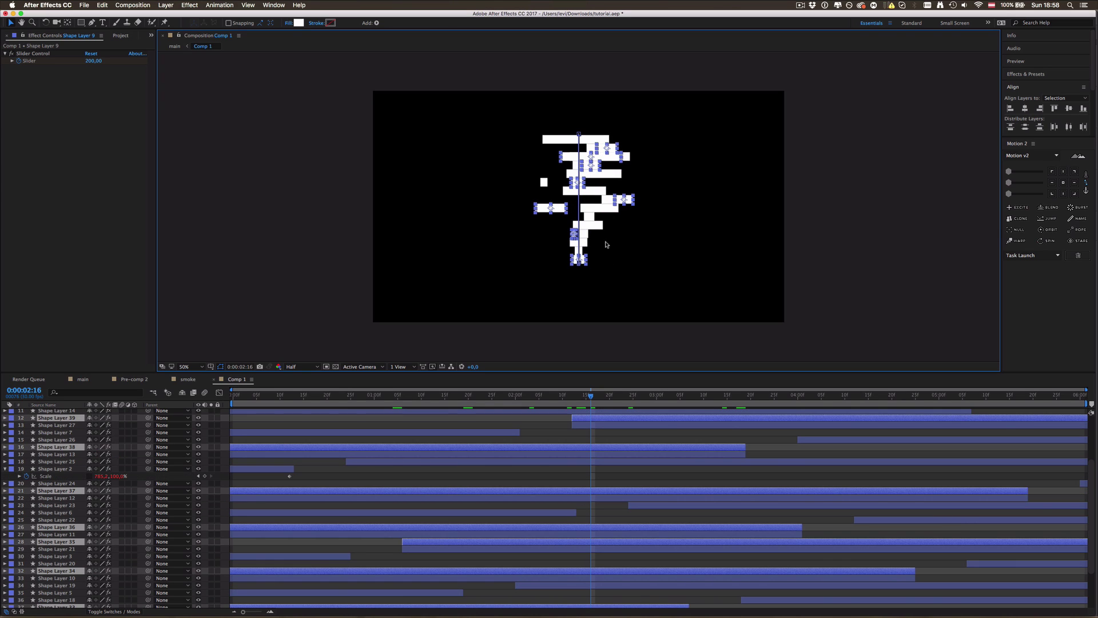
# - At 0:00:00:19, duplicate three more smoke bars, starting with Shape Layer 5
pyautogui.moveTo(607, 397); pyautogui.dragTo(729, 400)
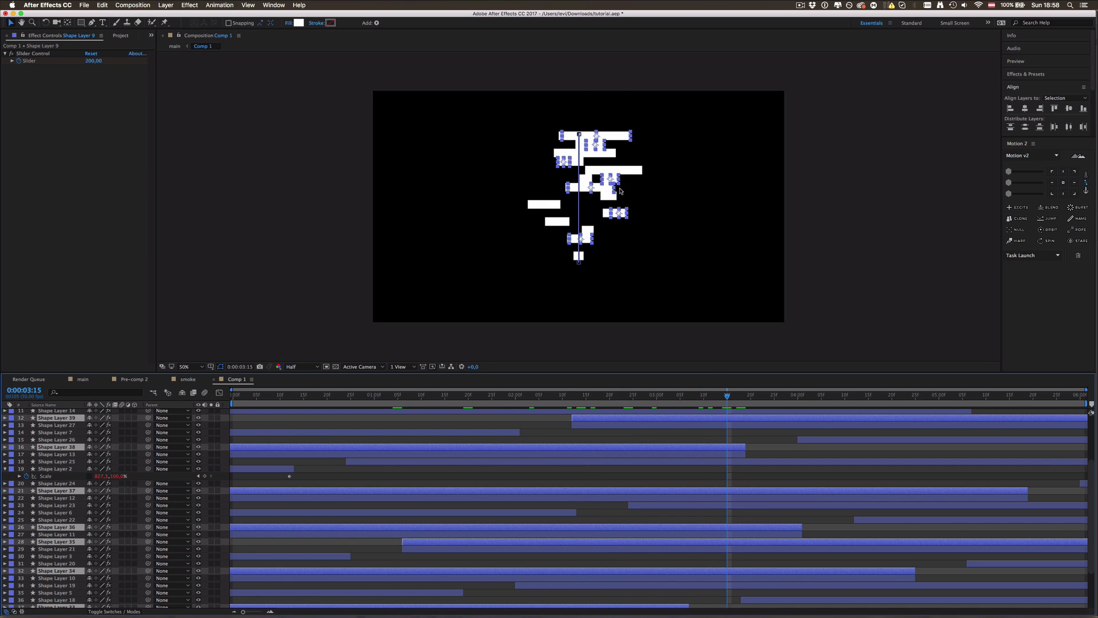
pyautogui.press('.')
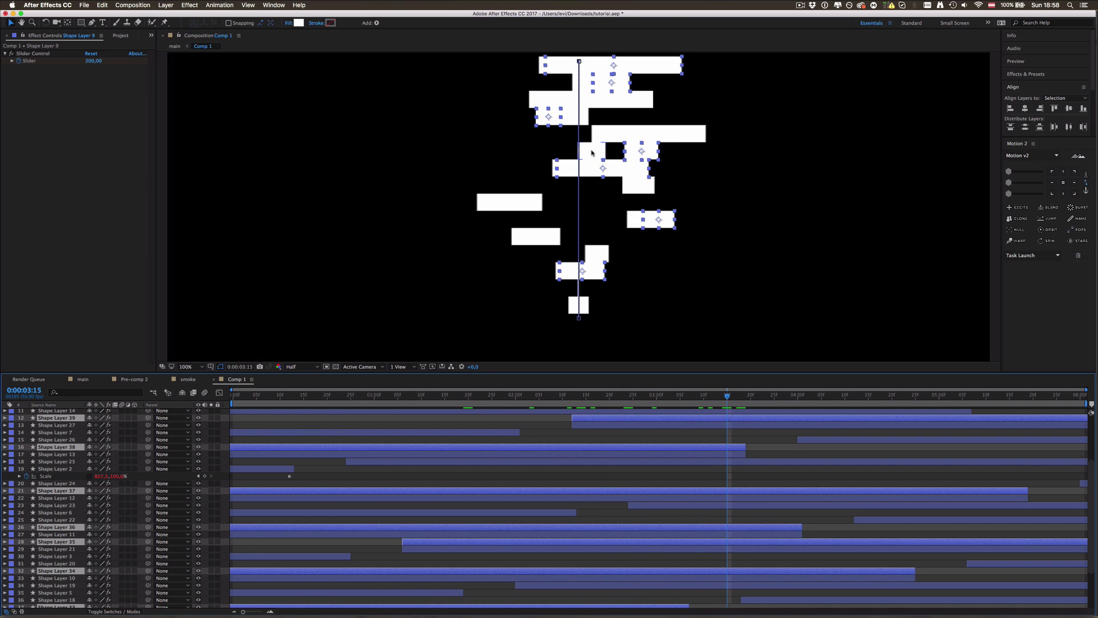
pyautogui.click(592, 153)
pyautogui.click(649, 153)
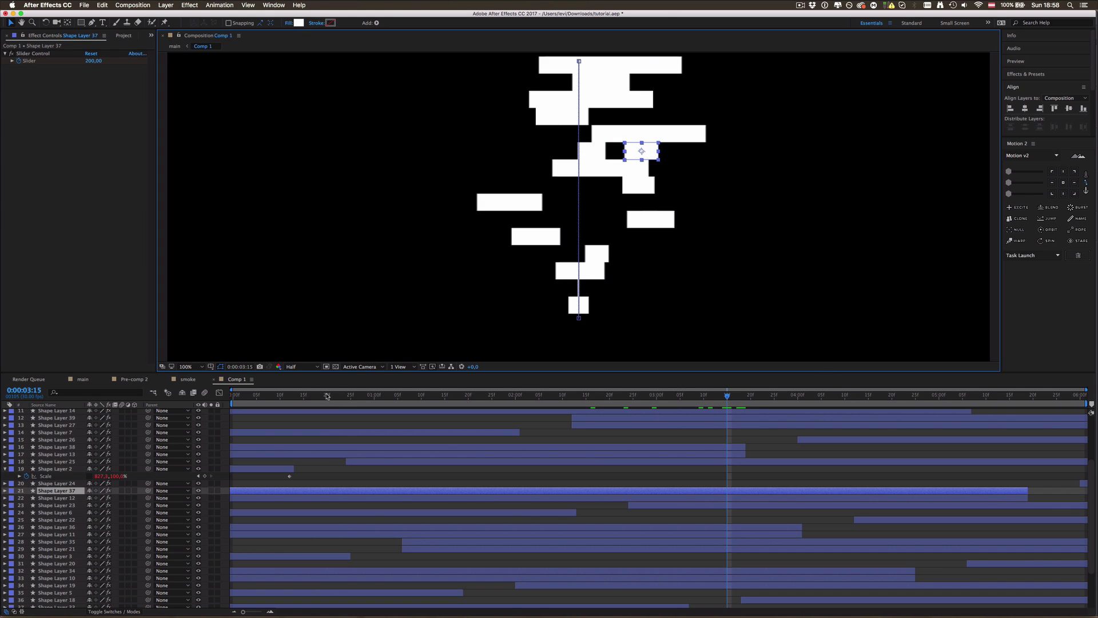
pyautogui.click(324, 396)
pyautogui.scroll(-2, 449, 244)
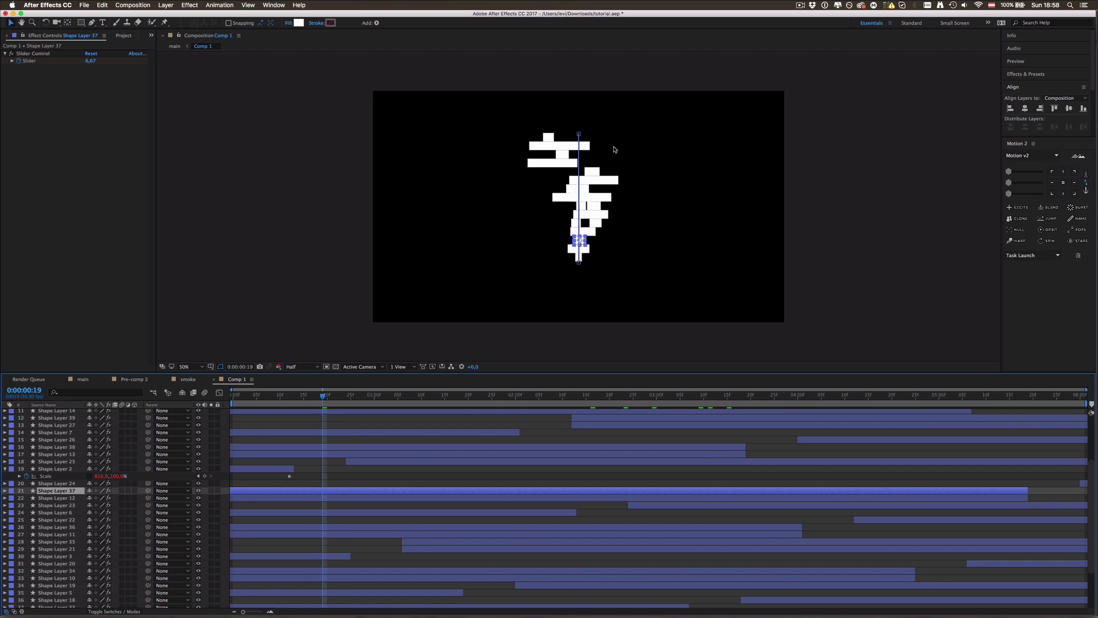
pyautogui.click(561, 154)
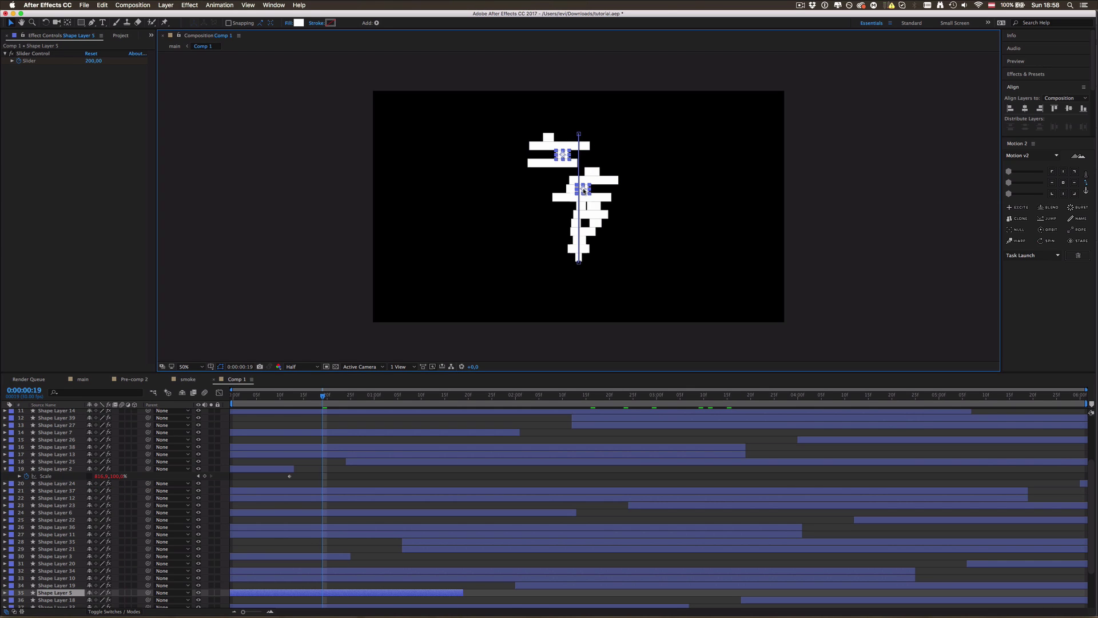
pyautogui.keyDown('shift'); pyautogui.click(584, 186); pyautogui.keyUp('shift')
pyautogui.keyDown('shift'); pyautogui.click(576, 224); pyautogui.keyUp('shift')
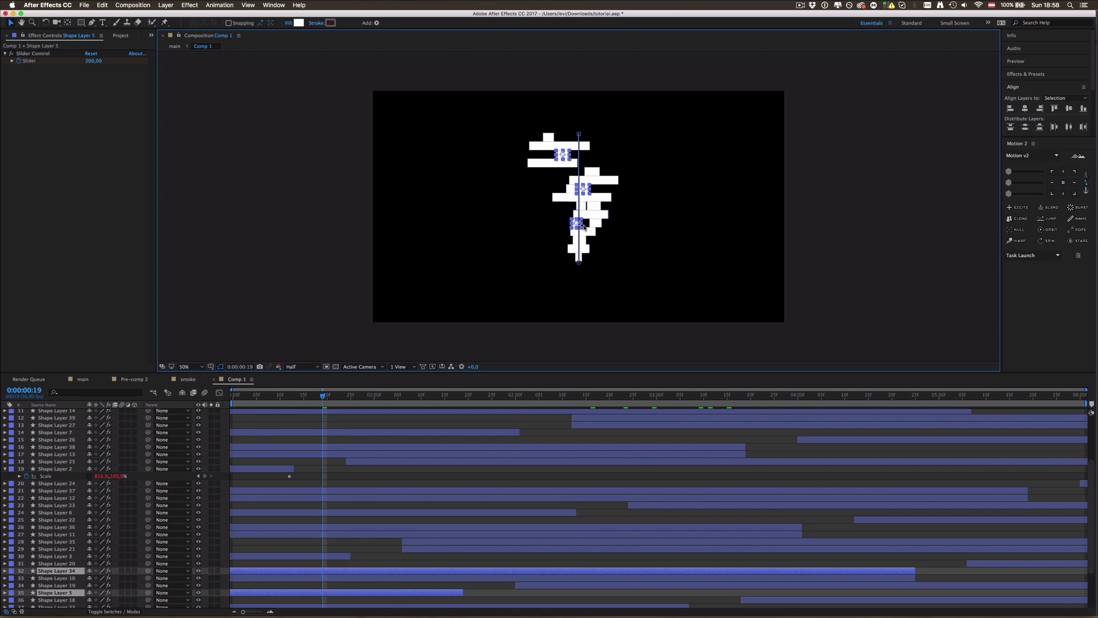
pyautogui.press('super+d')
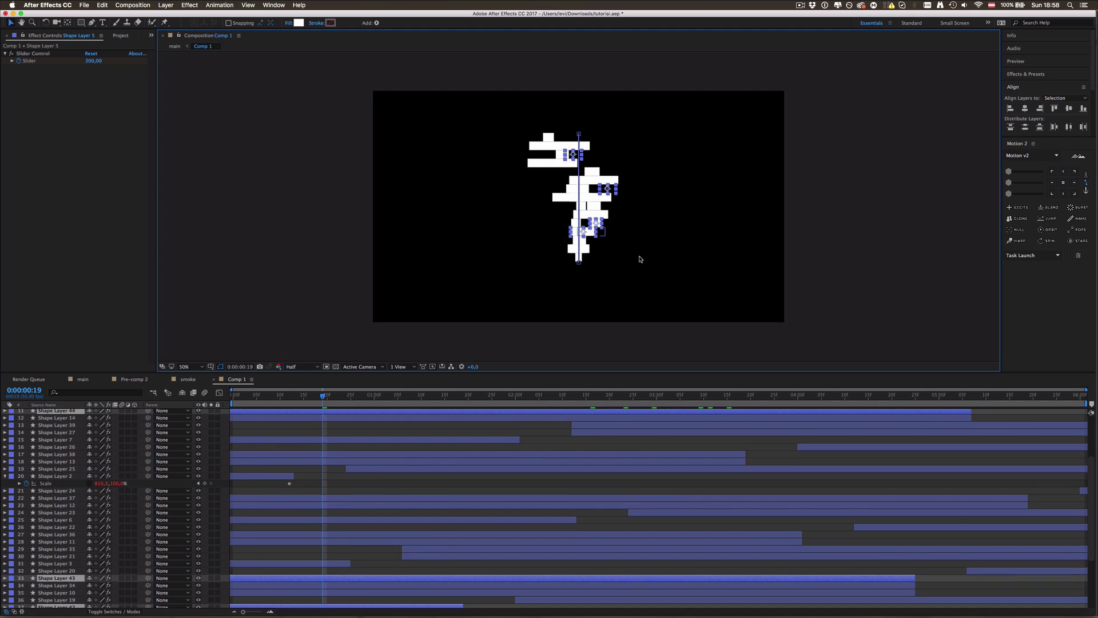
# - At 0:00:05:16, duplicate four smoke bars, starting with Shape Layer 20
pyautogui.click(1013, 398)
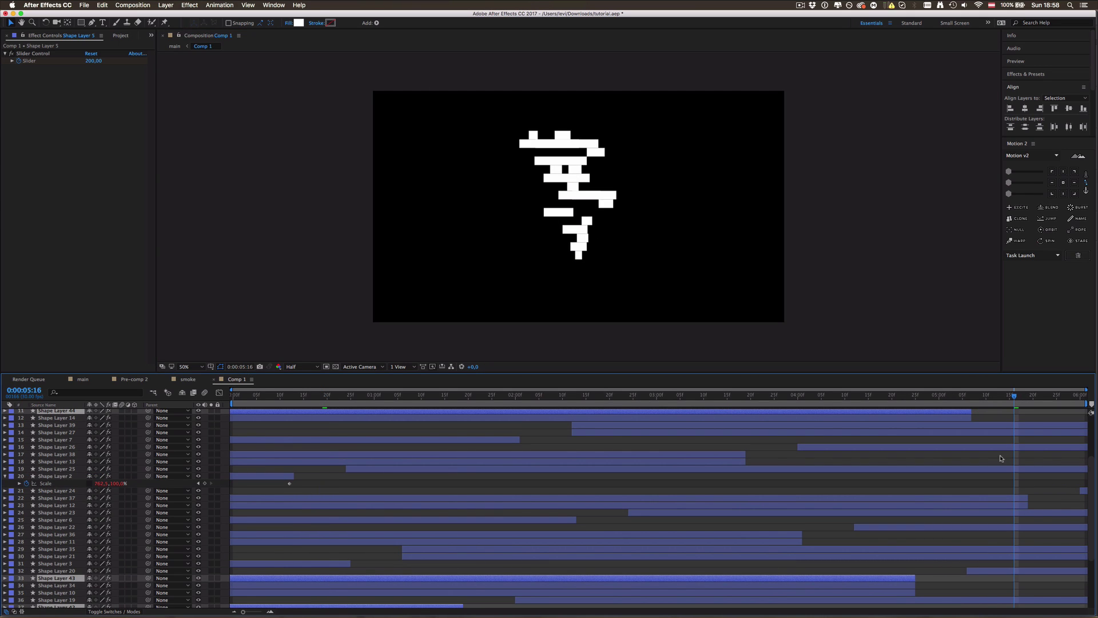
pyautogui.click(578, 255)
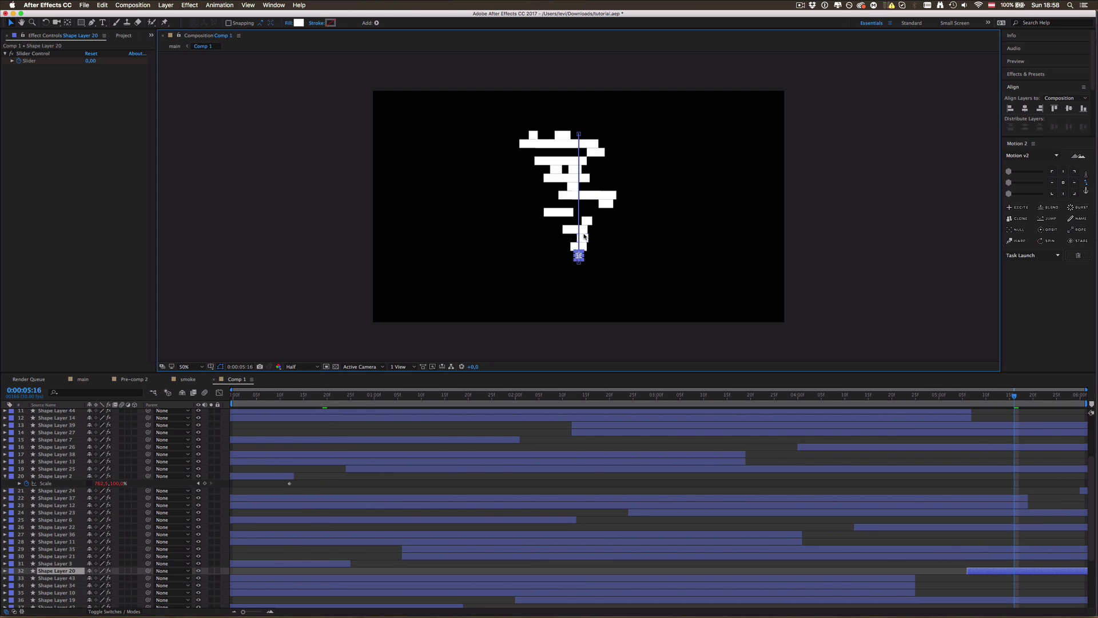
pyautogui.keyDown('shift'); pyautogui.click(584, 238); pyautogui.keyUp('shift')
pyautogui.keyDown('shift'); pyautogui.click(576, 231); pyautogui.keyUp('shift')
pyautogui.keyDown('shift'); pyautogui.click(605, 206); pyautogui.keyUp('shift')
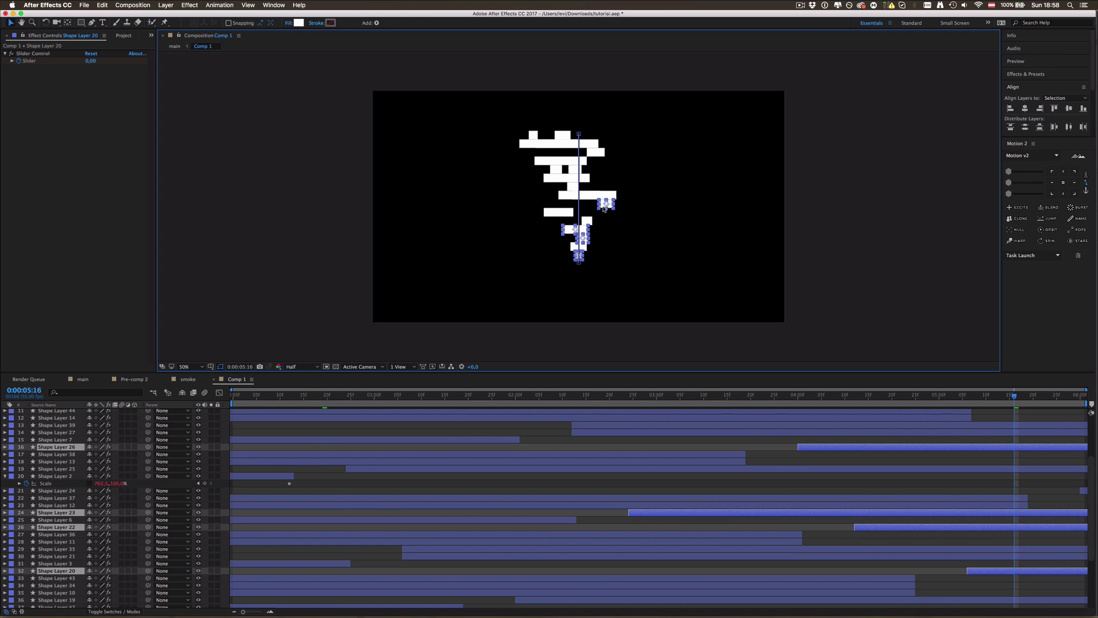
pyautogui.press('super+d')
# - In the main cabin composition, preview the scene and set Comp 1's opacity to 60%
pyautogui.click(79, 378)
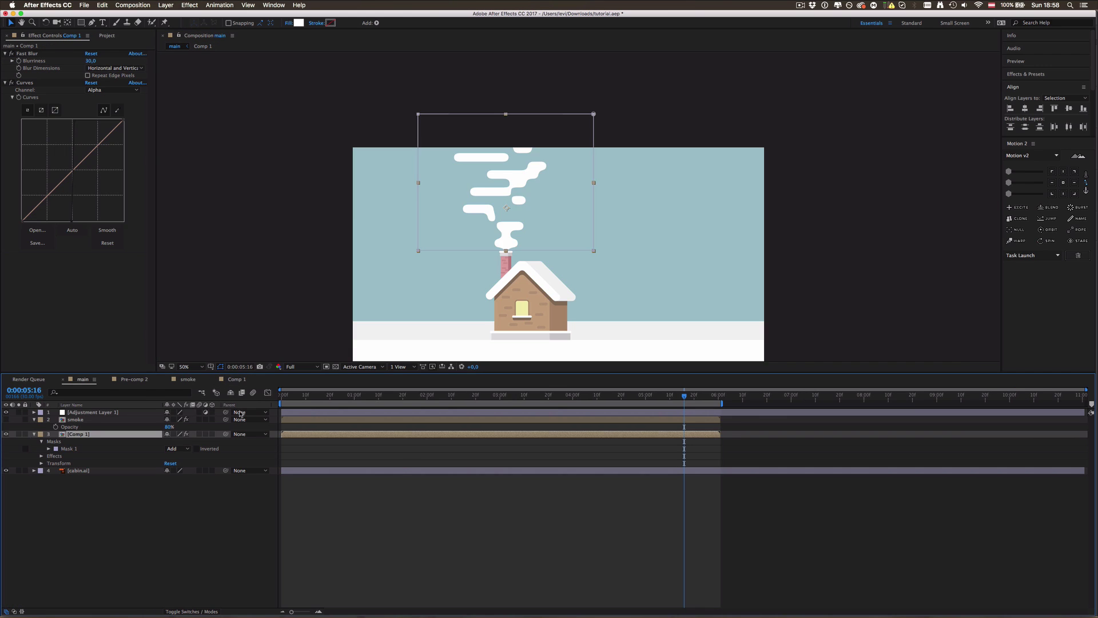
pyautogui.press('space')
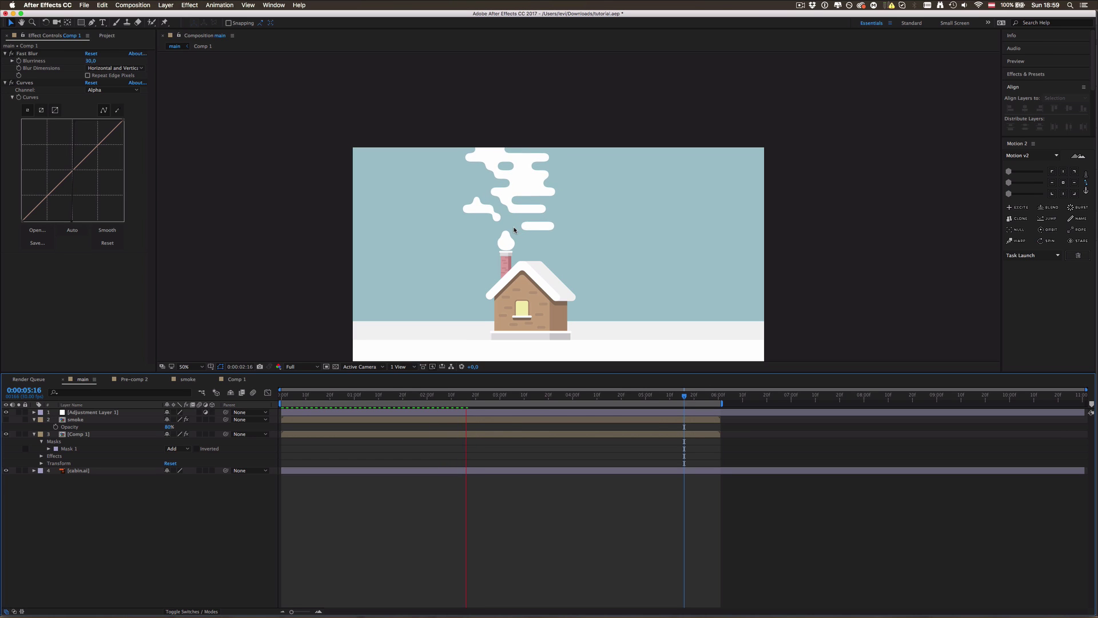
pyautogui.click(95, 434)
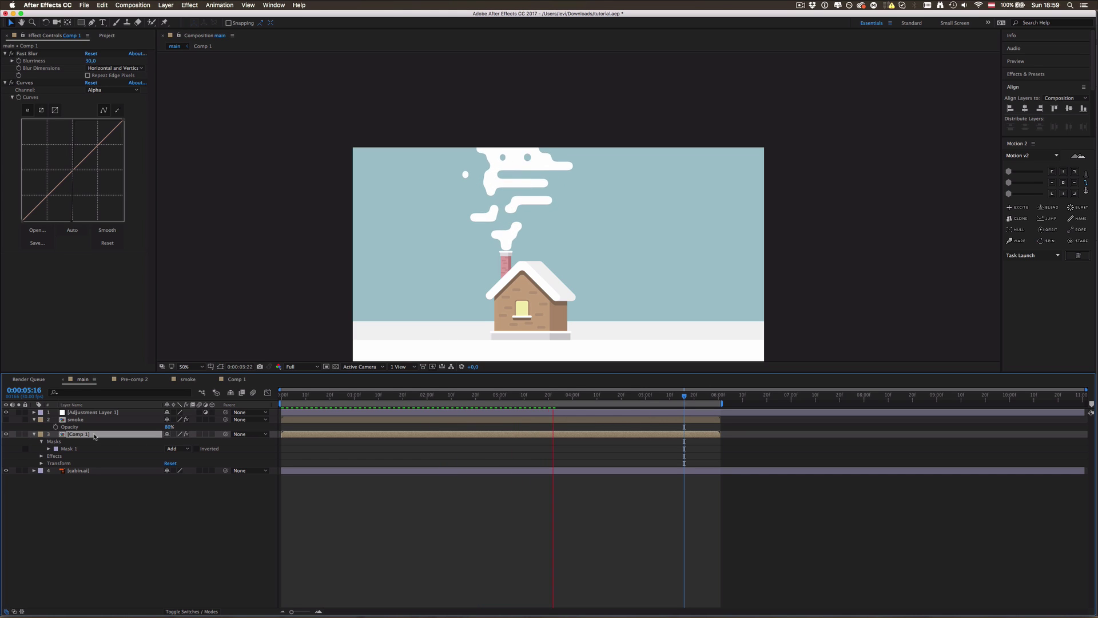
pyautogui.press('space')
pyautogui.press('t')
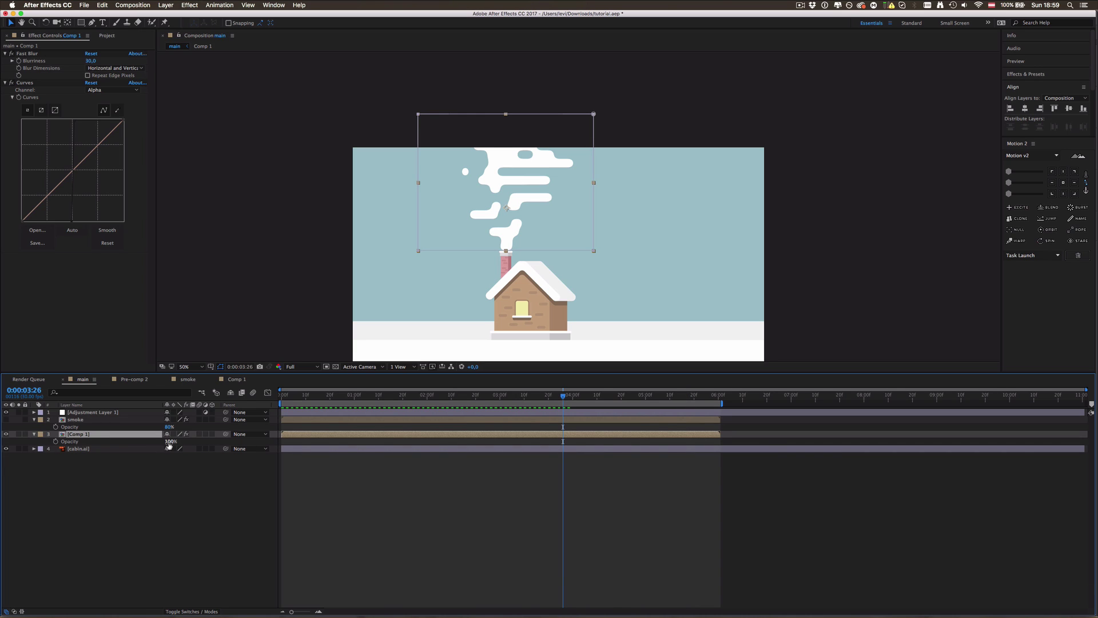
pyautogui.click(170, 441)
pyautogui.press('Return')
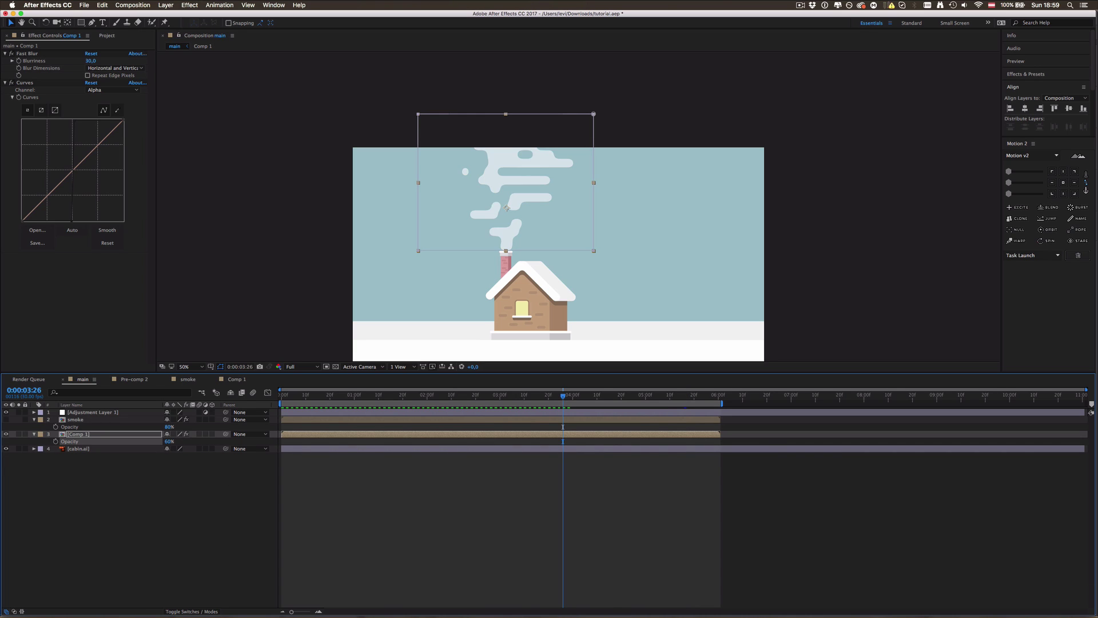
pyautogui.click(538, 537)
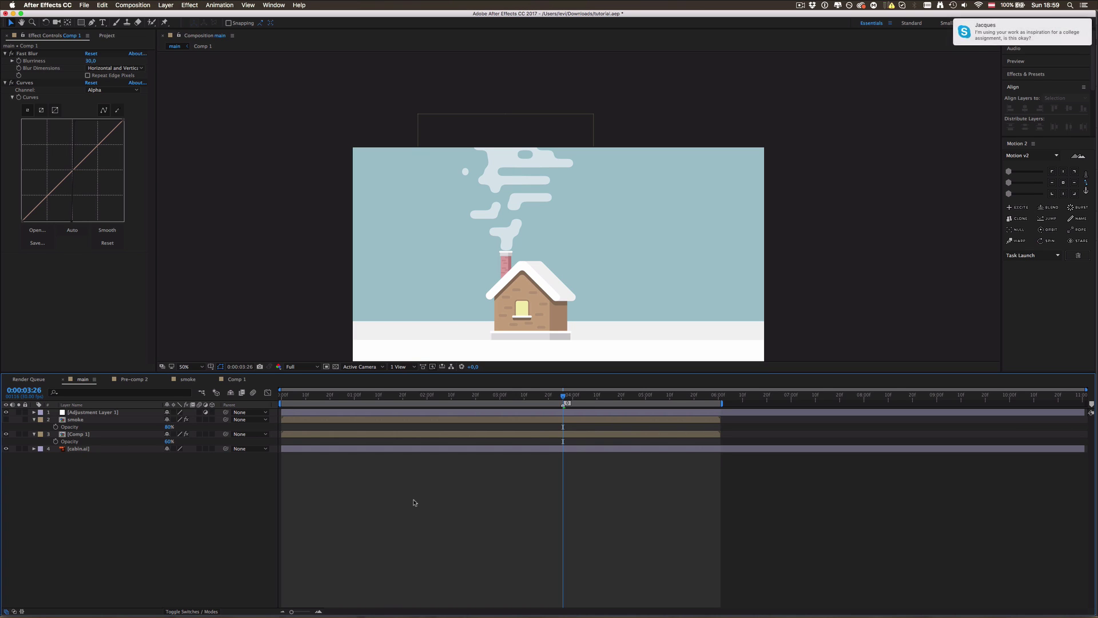
pyautogui.press('space')
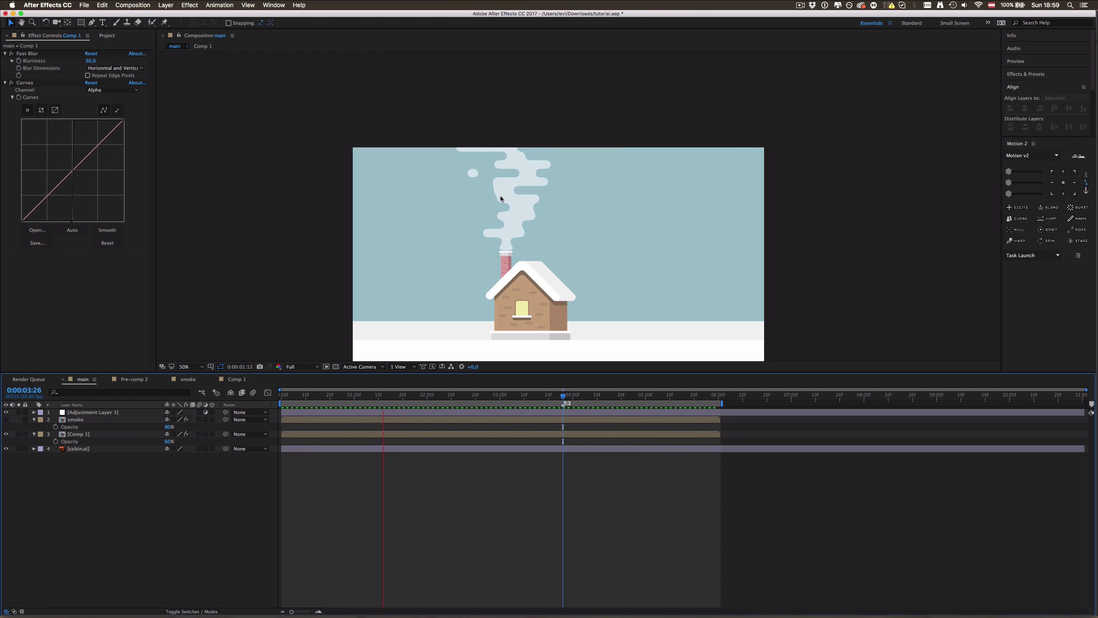
pyautogui.press('space')
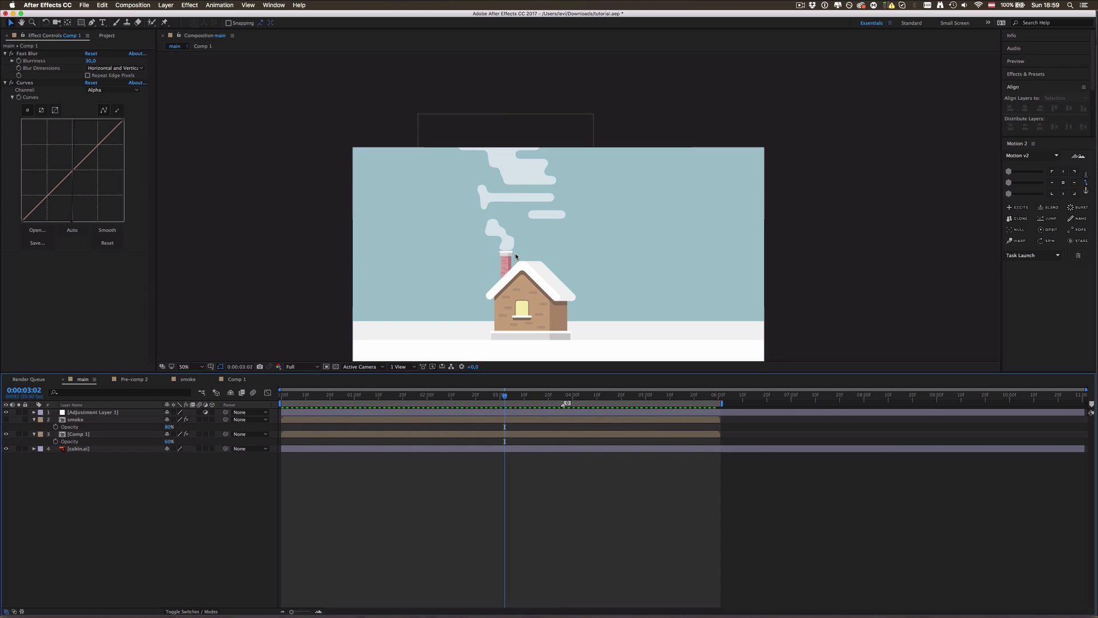
pyautogui.scroll(-1, 516, 257)
pyautogui.scroll(1, 516, 257)
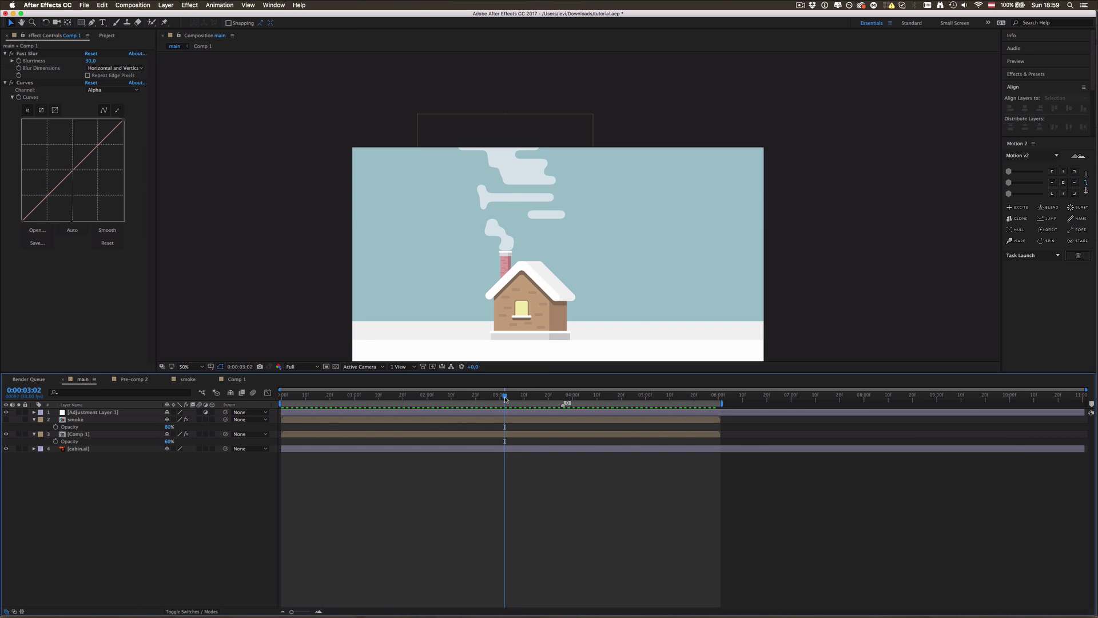
pyautogui.moveTo(505, 399); pyautogui.dragTo(379, 397)
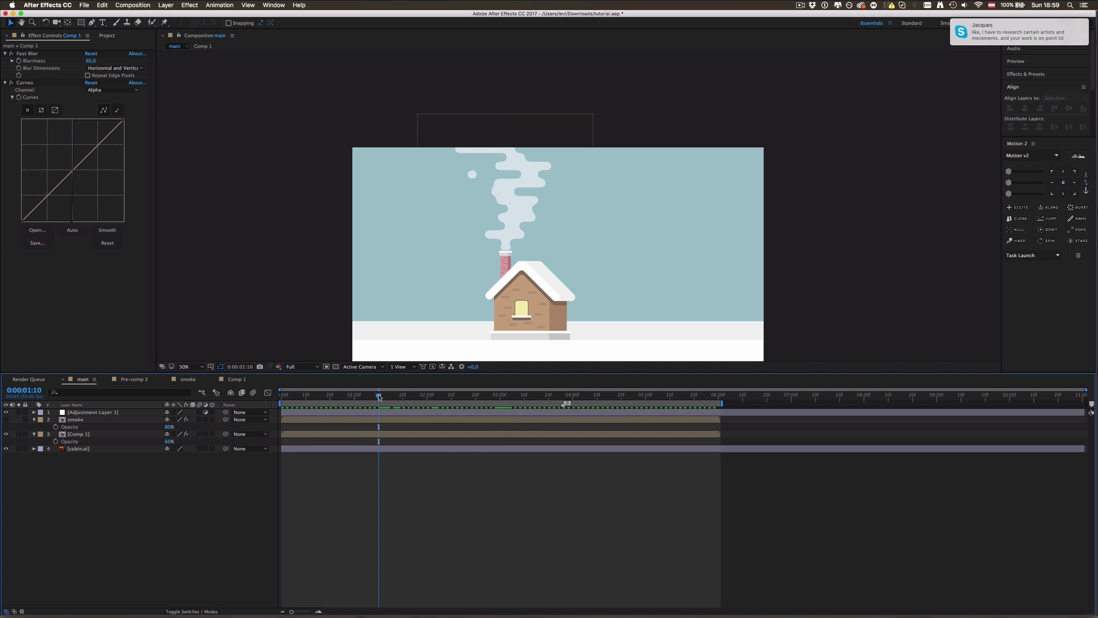
pyautogui.press('space')
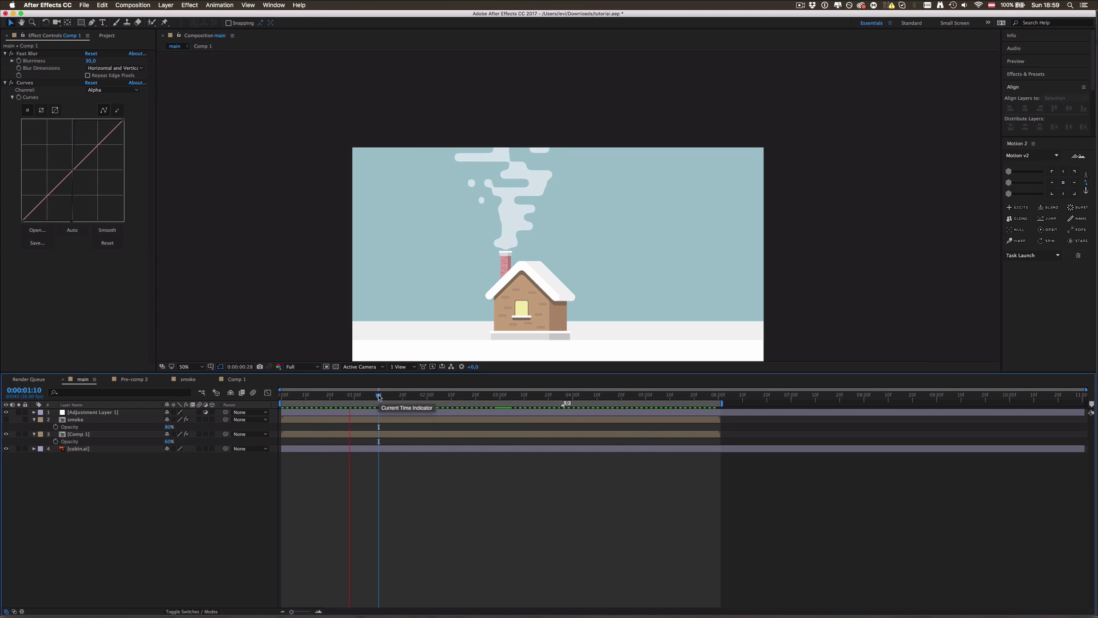